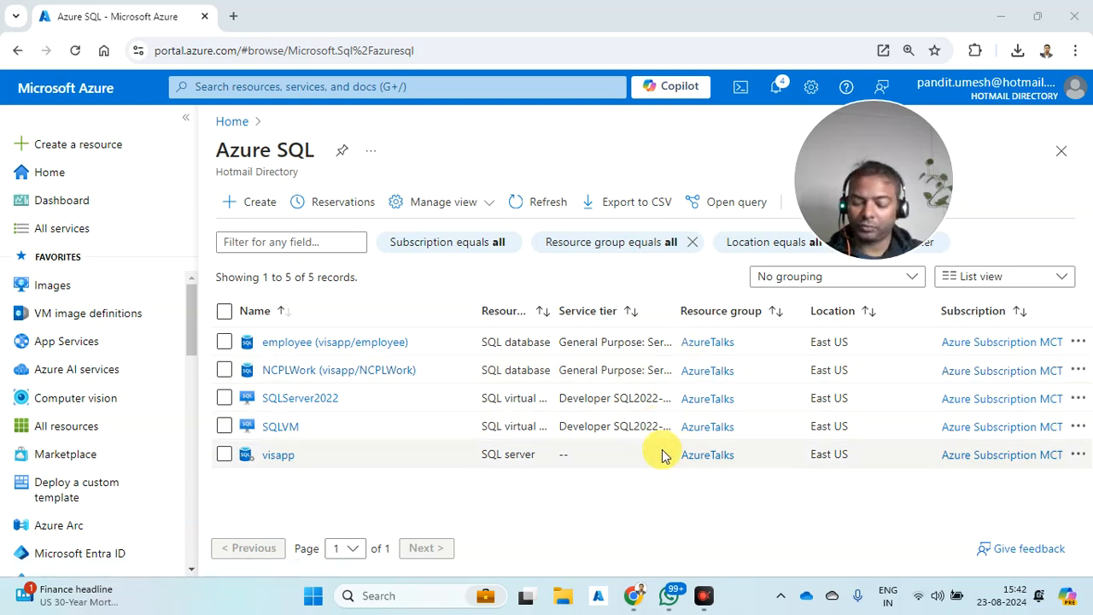
- Dismiss the Run prompt and start creating a single Azure SQL database
key(super+r)
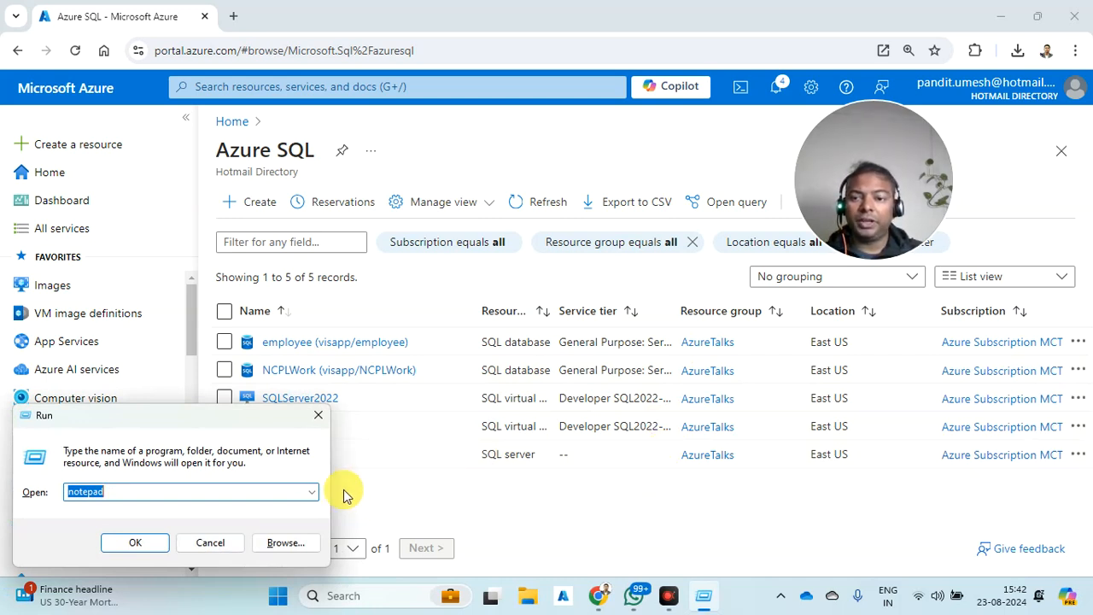
click(318, 416)
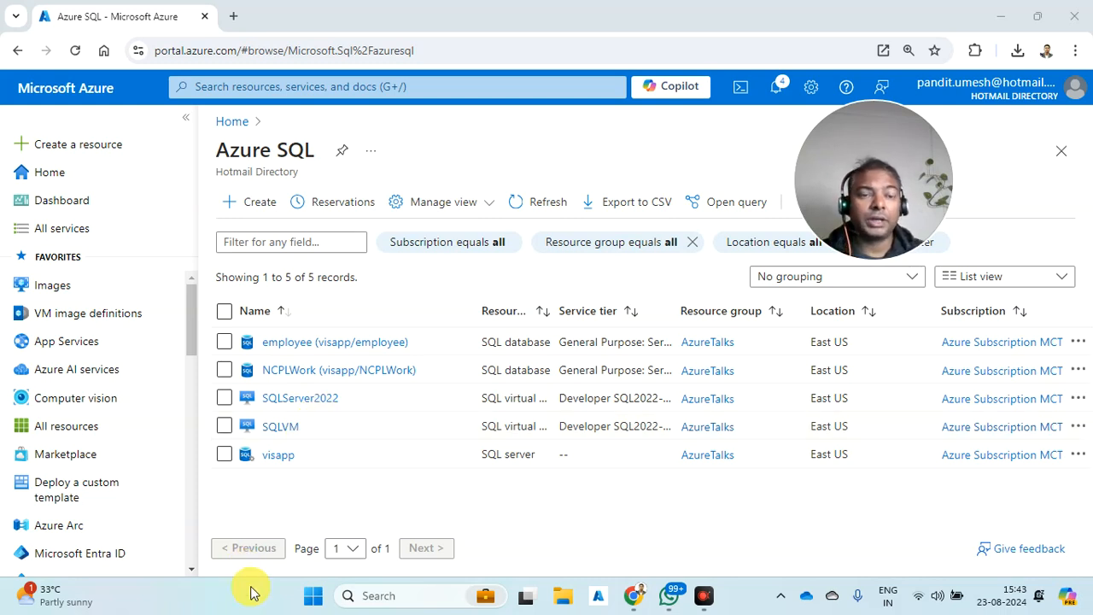
click(252, 203)
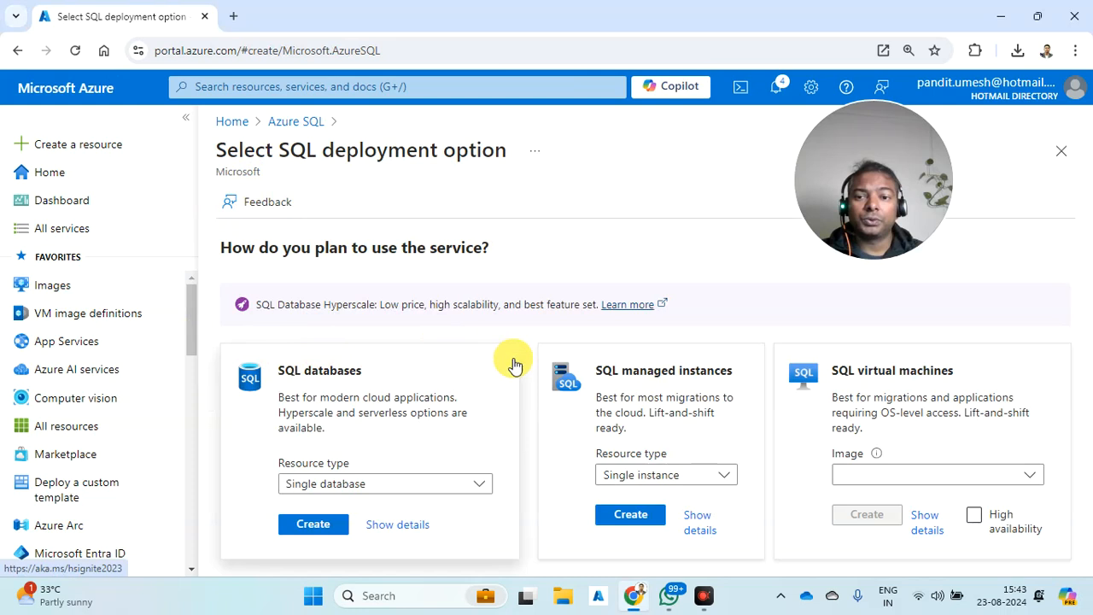
click(300, 526)
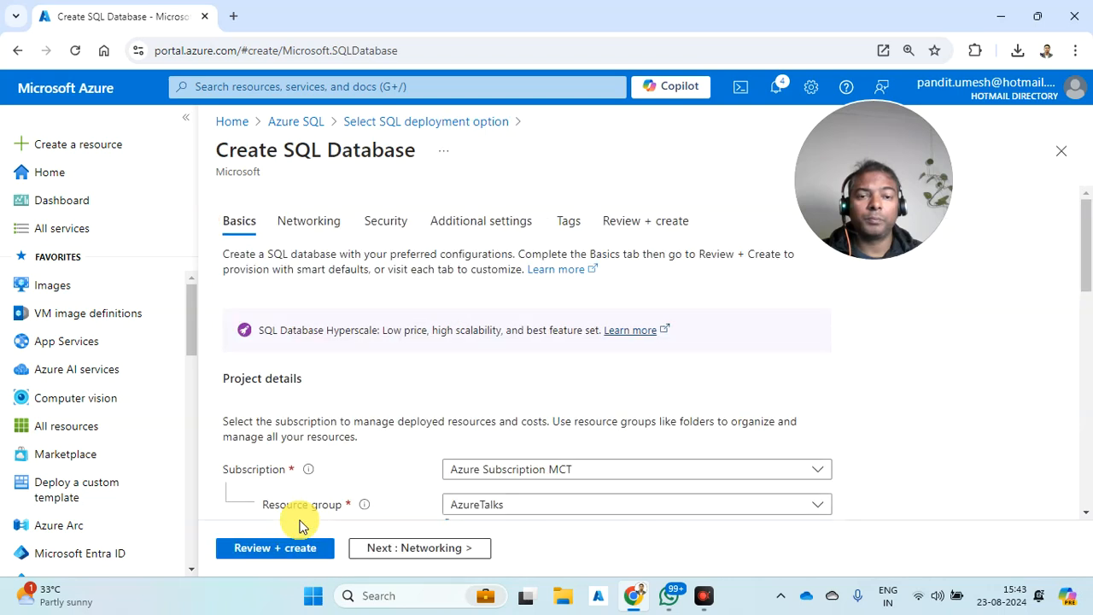
- Look through the Basics tab and begin creating a new server for the database
scroll(581, 273, down, 4)
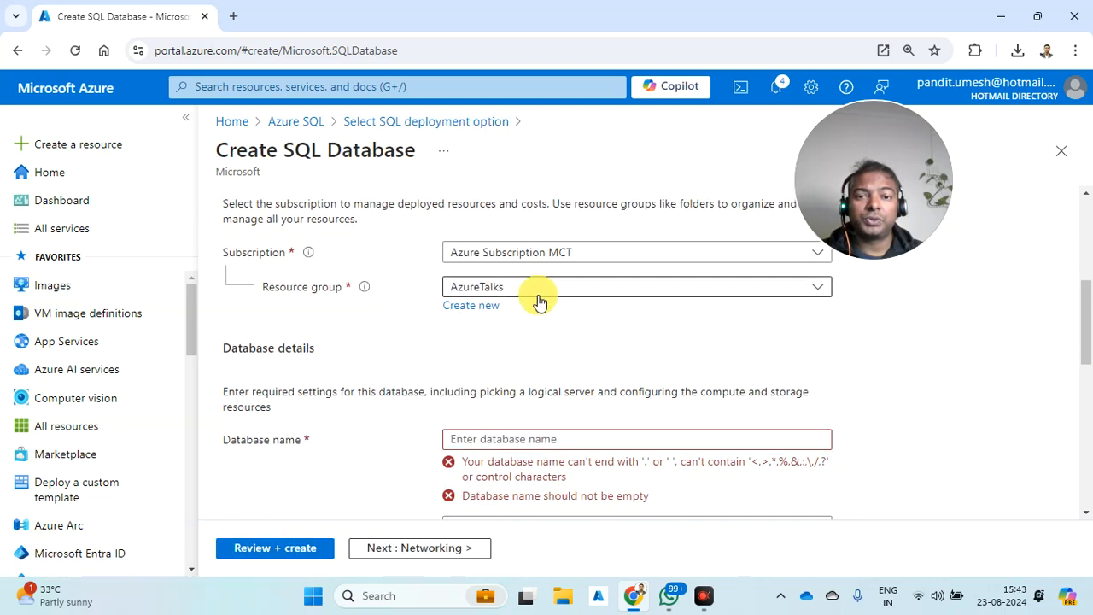
scroll(478, 410, down, 3)
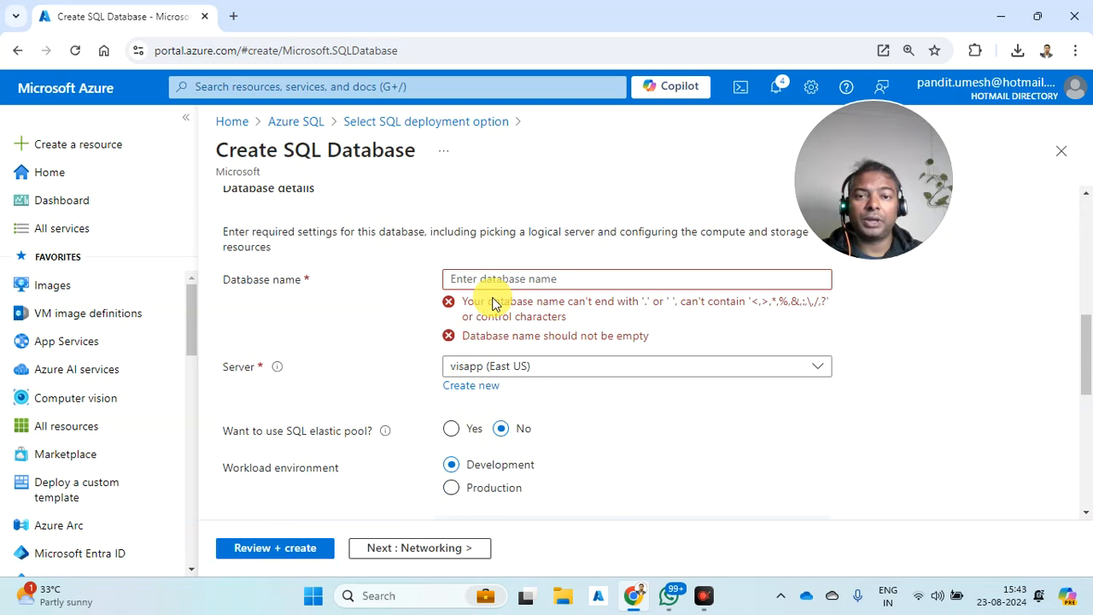
scroll(499, 286, down, 10)
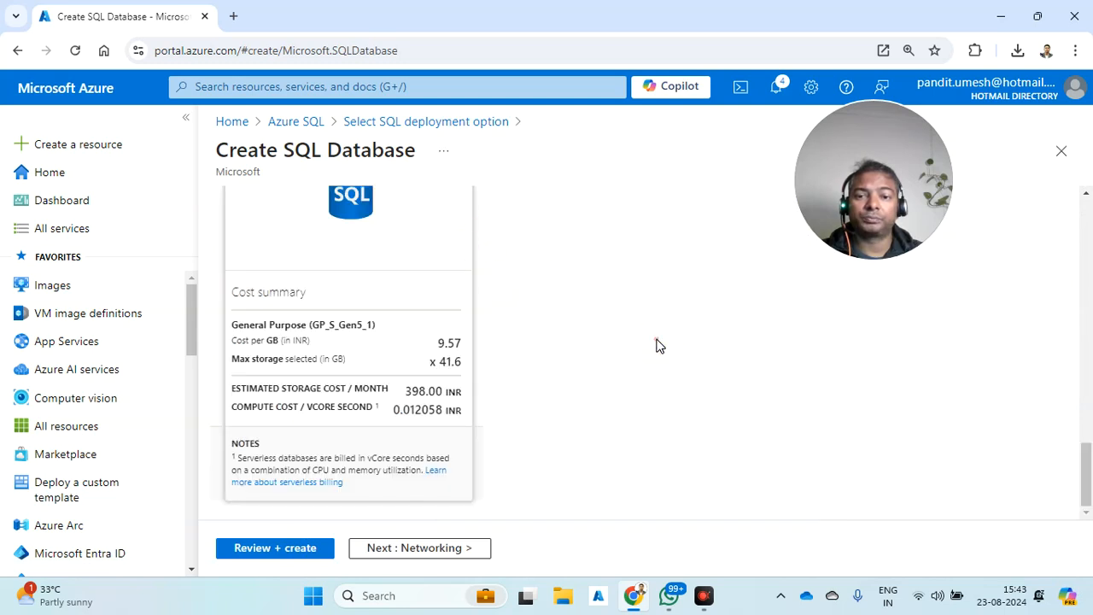
scroll(600, 340, up, 8)
scroll(598, 333, up, 4)
scroll(515, 420, down, 1)
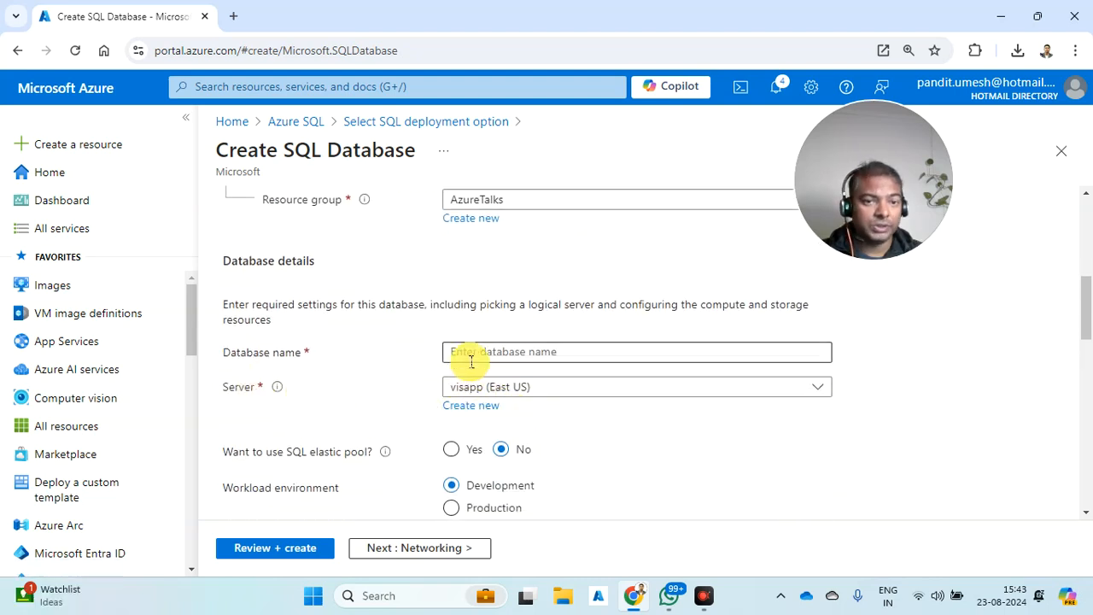
click(470, 405)
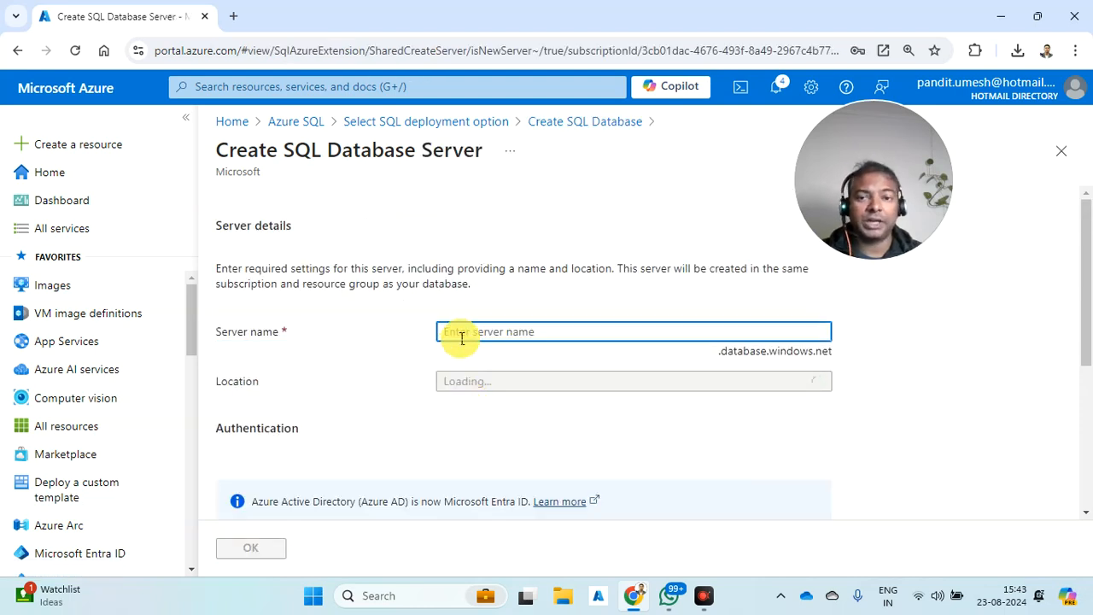
- Name the new server azuretalks and use both SQL and Microsoft Entra authentication
click(462, 335)
text(azure)
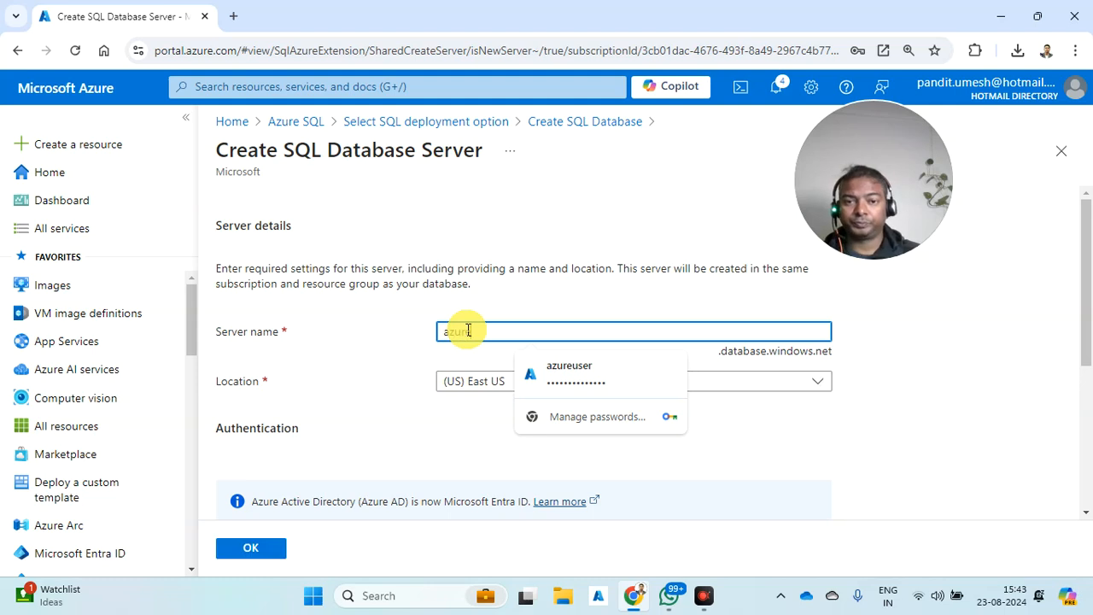
text(talks)
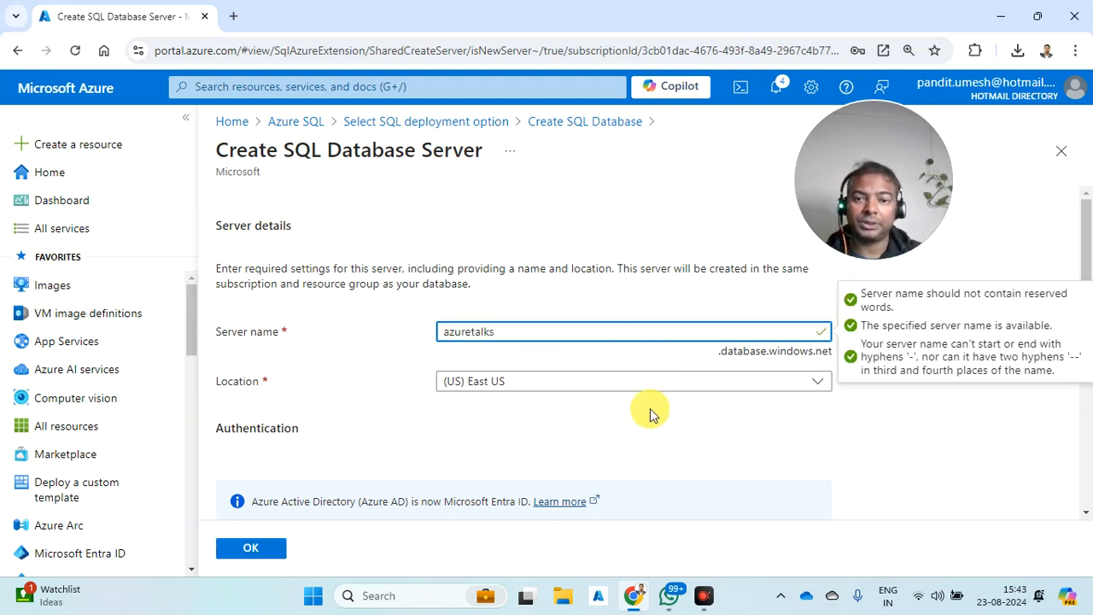
scroll(650, 415, down, 2)
scroll(649, 265, up, 2)
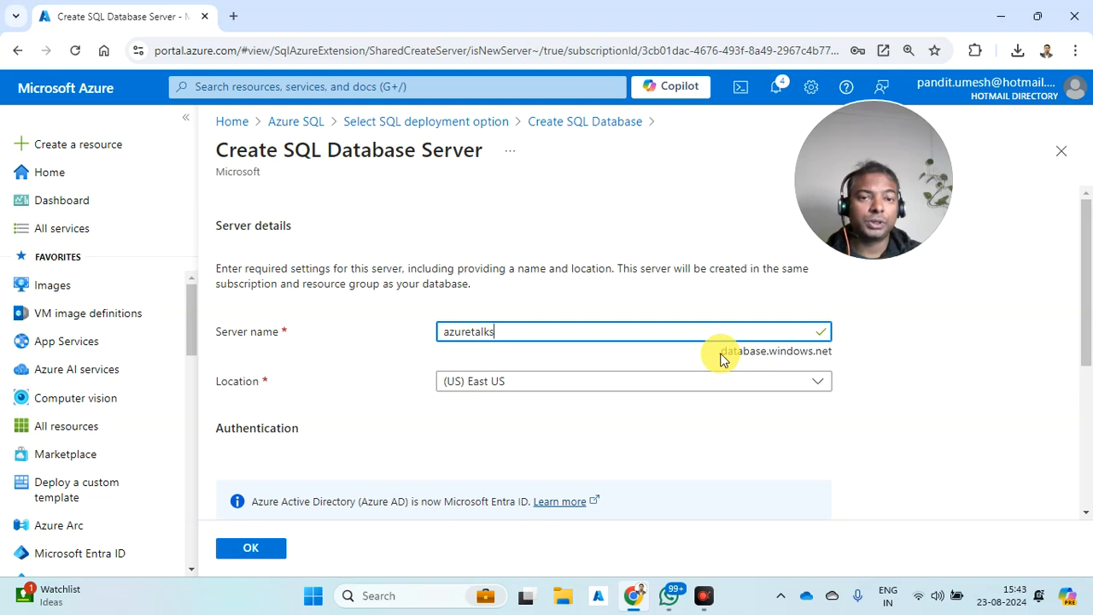
drag(716, 360, 833, 353)
click(834, 352)
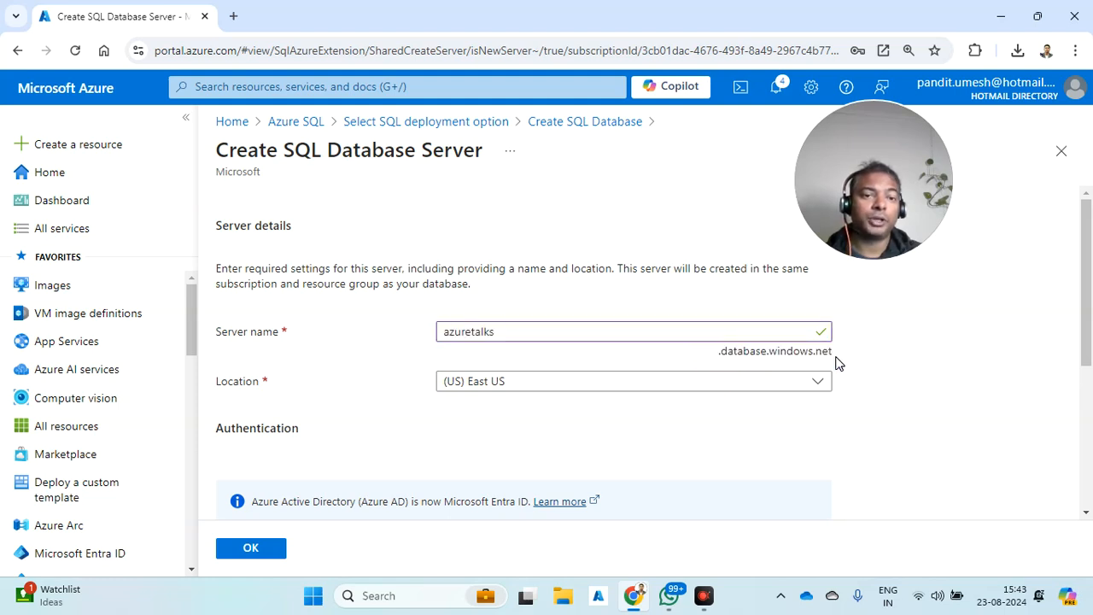
scroll(675, 408, down, 3)
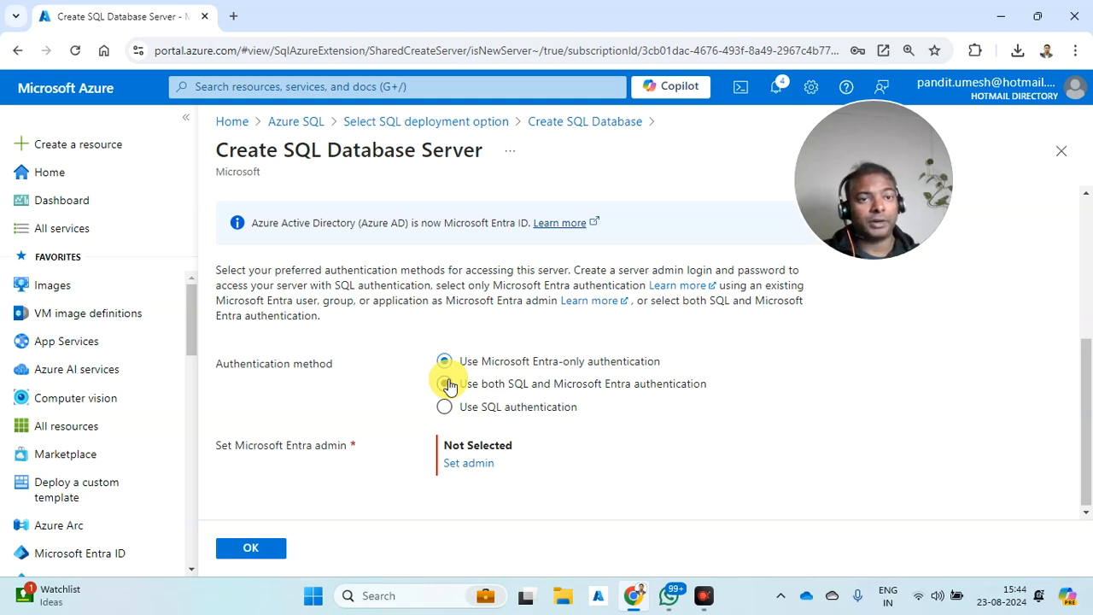
click(445, 383)
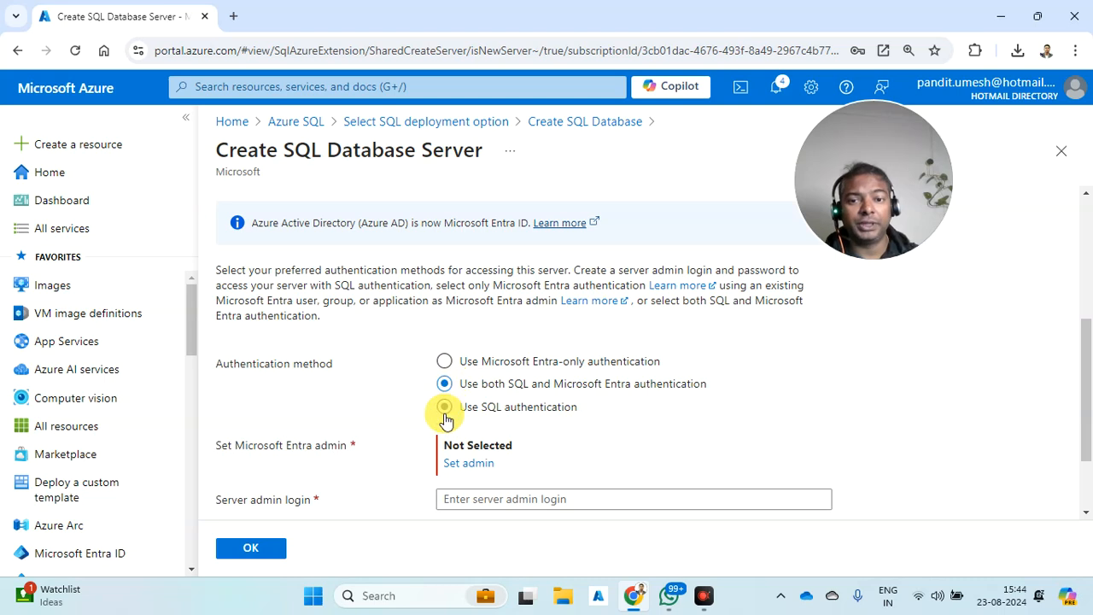
scroll(445, 419, down, 1)
- Search the directory users for the owner's account and select it as Microsoft Entra admin
click(458, 383)
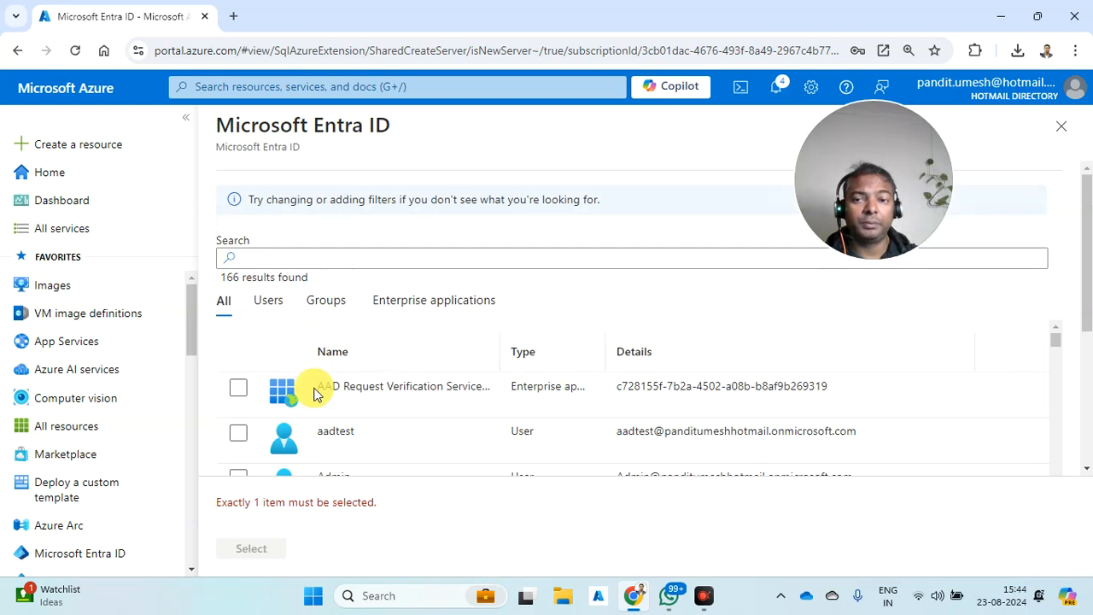
click(325, 308)
scroll(361, 391, down, 3)
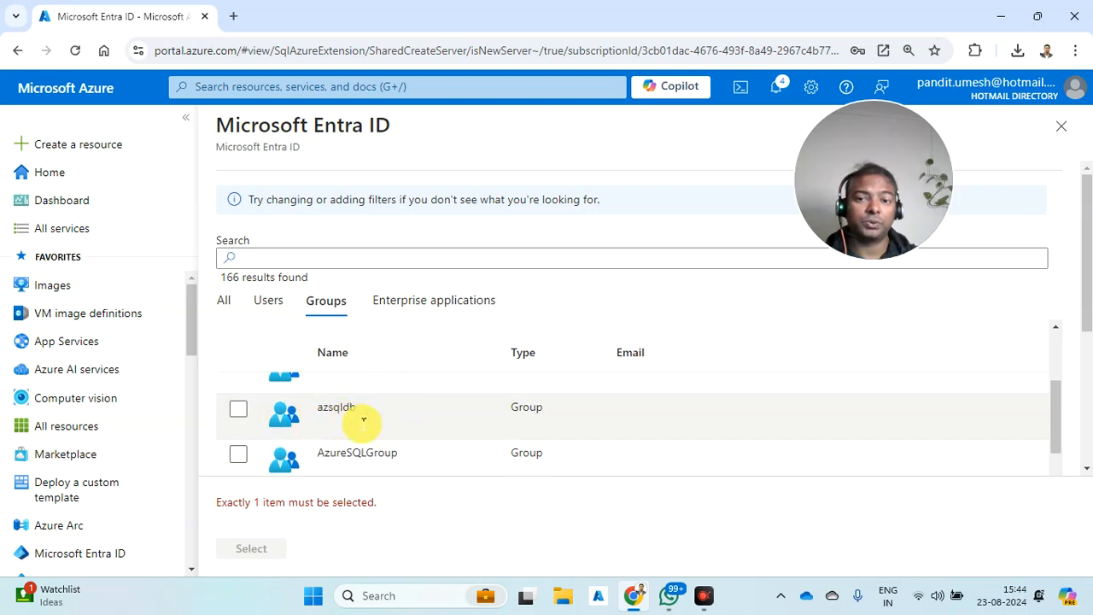
click(275, 294)
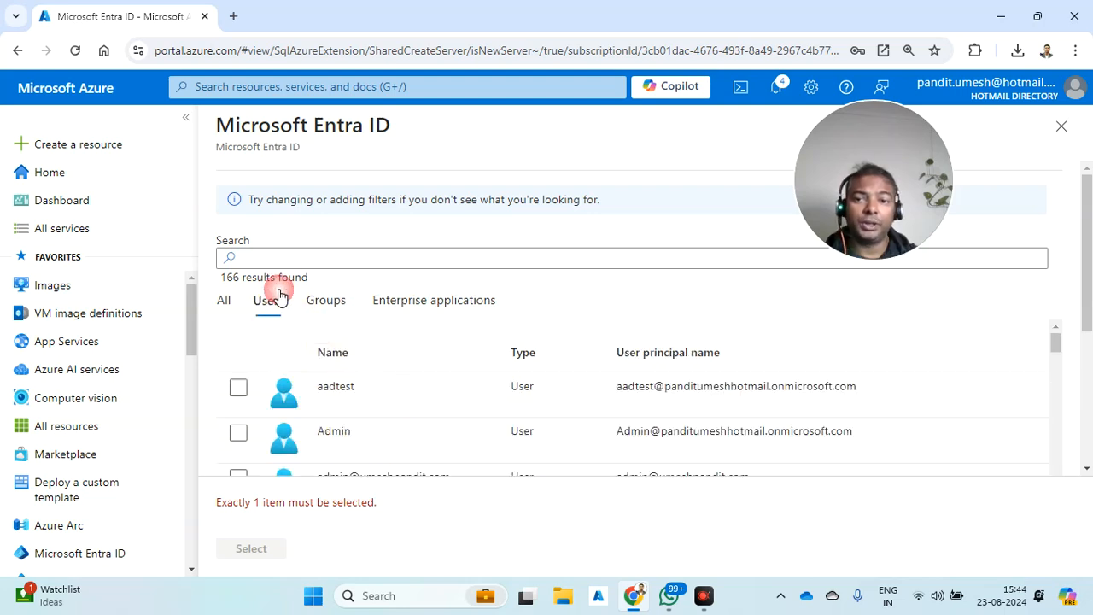
click(302, 255)
text(pandit)
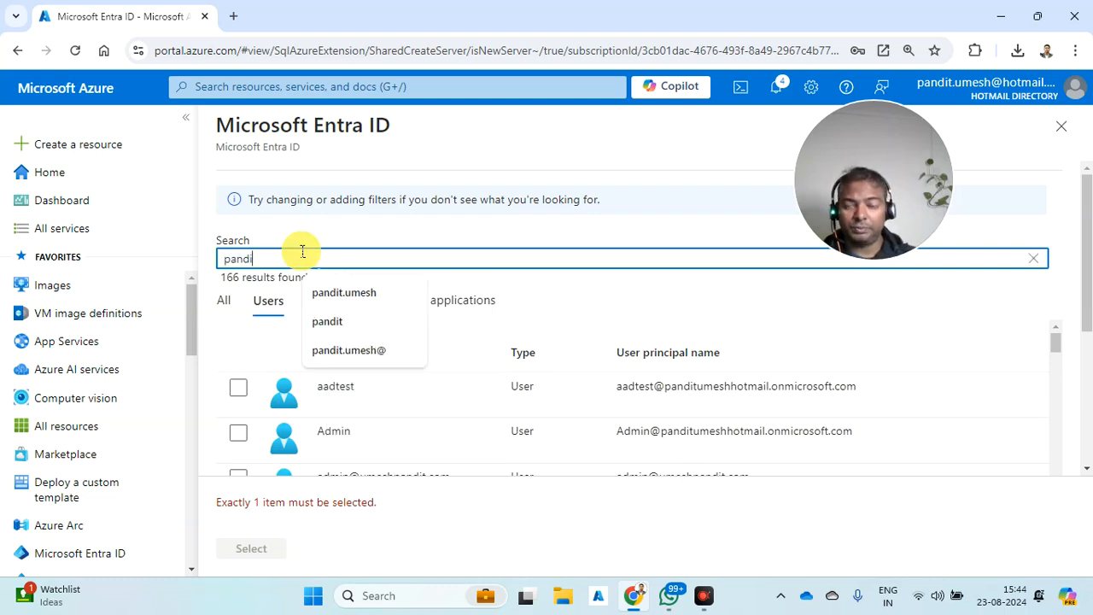
click(310, 290)
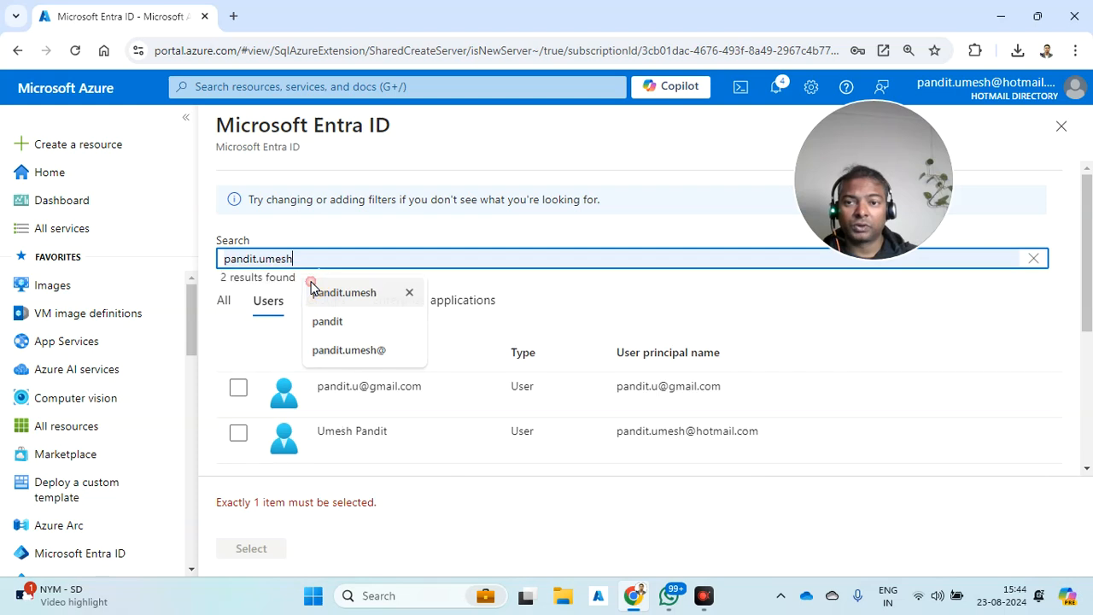
click(247, 398)
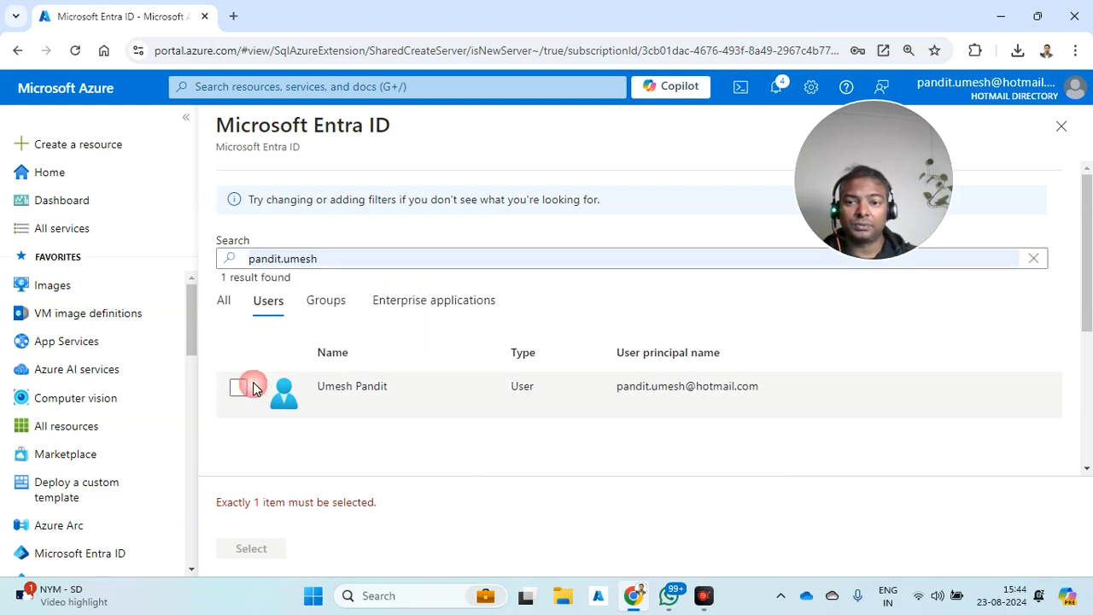
click(248, 548)
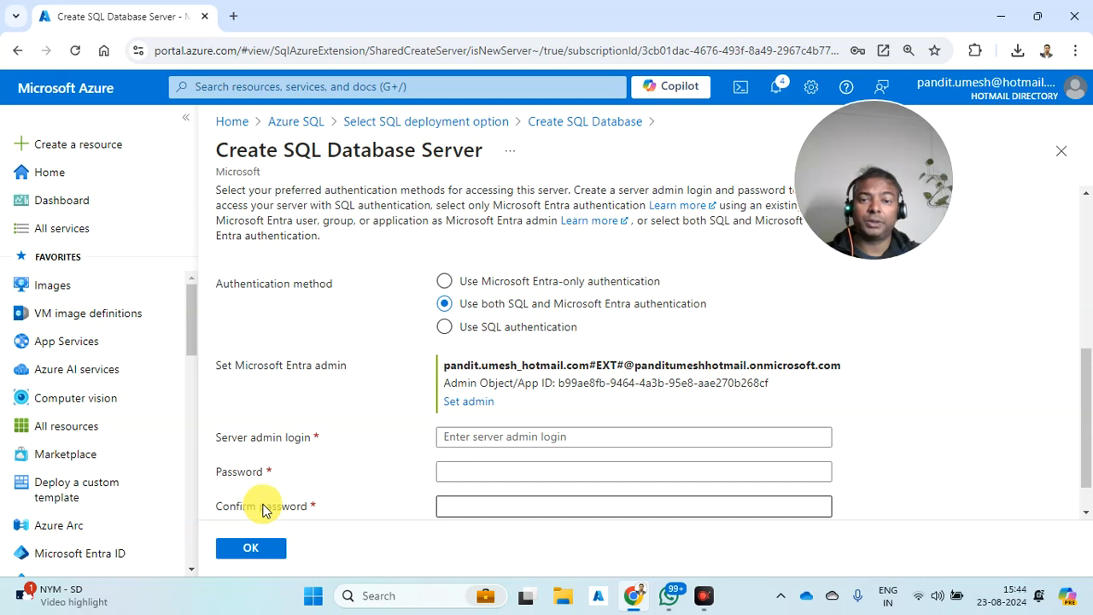
- Give the server admin login sqladmin with a confirmed password and accept the server settings
click(489, 439)
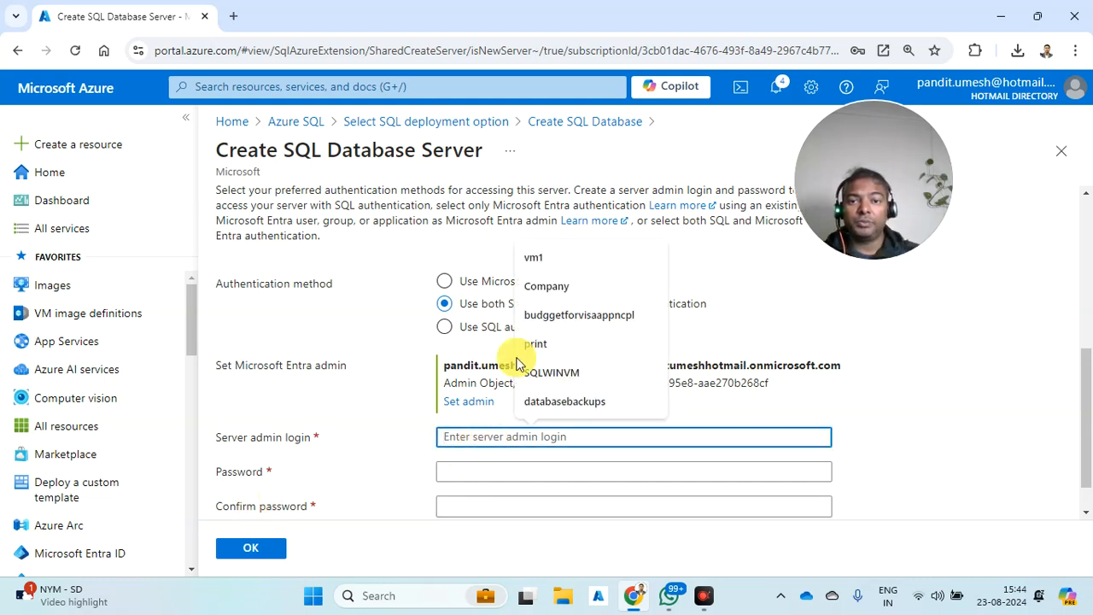
text(sqladmin)
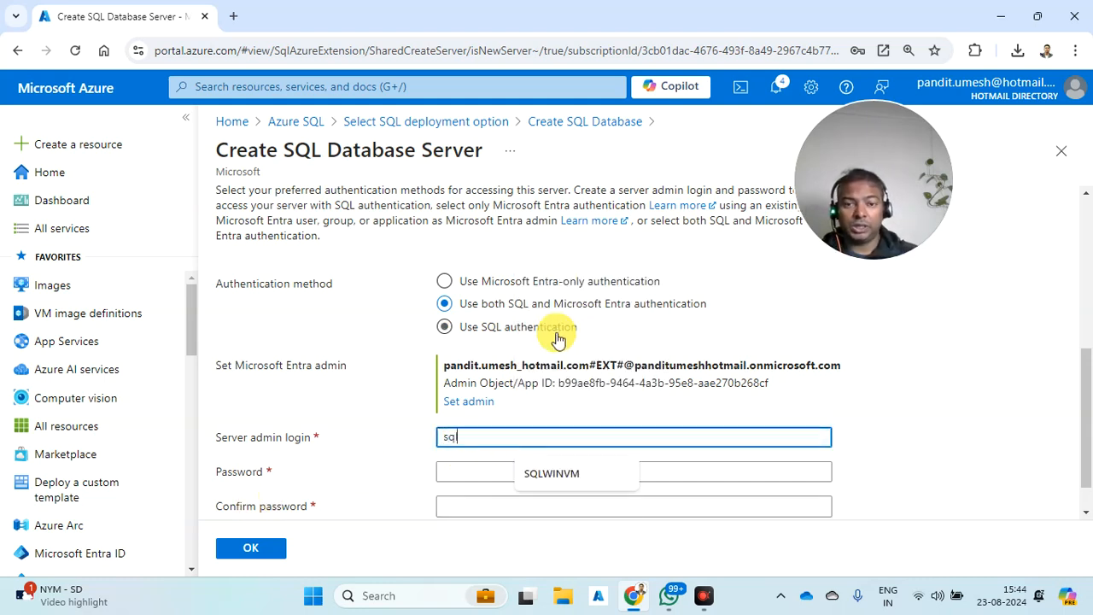
key(Tab)
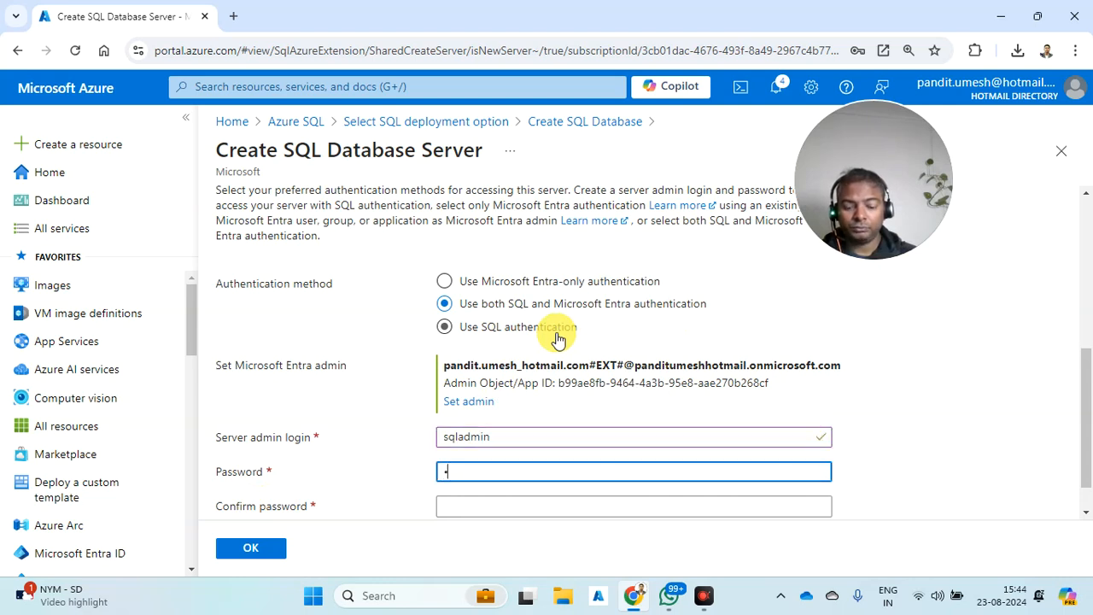
text(***********)
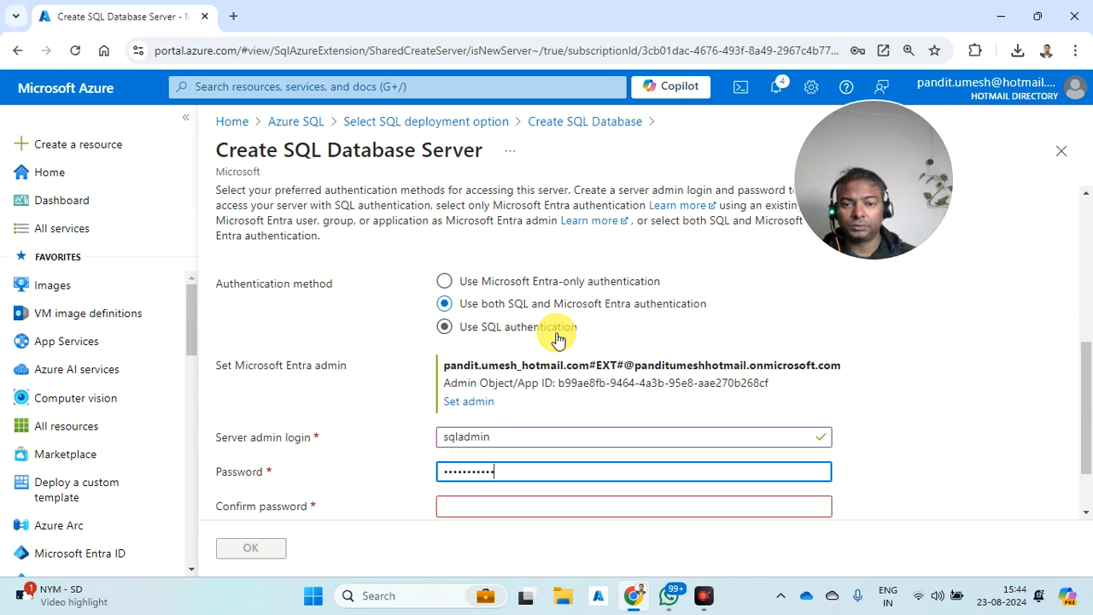
key(Tab)
text(***********)
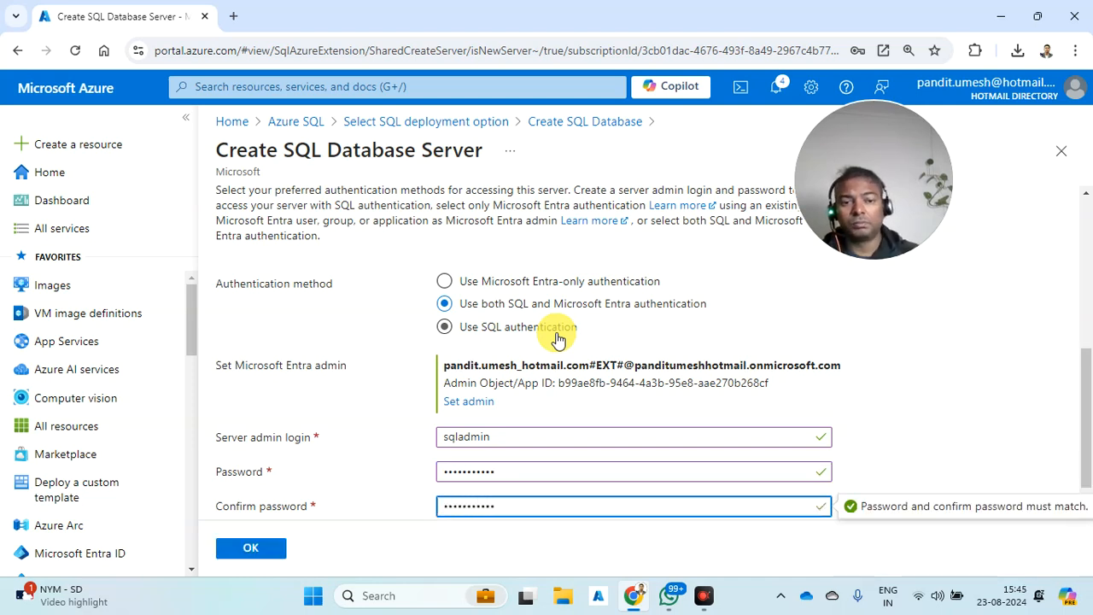
scroll(530, 340, down, 1)
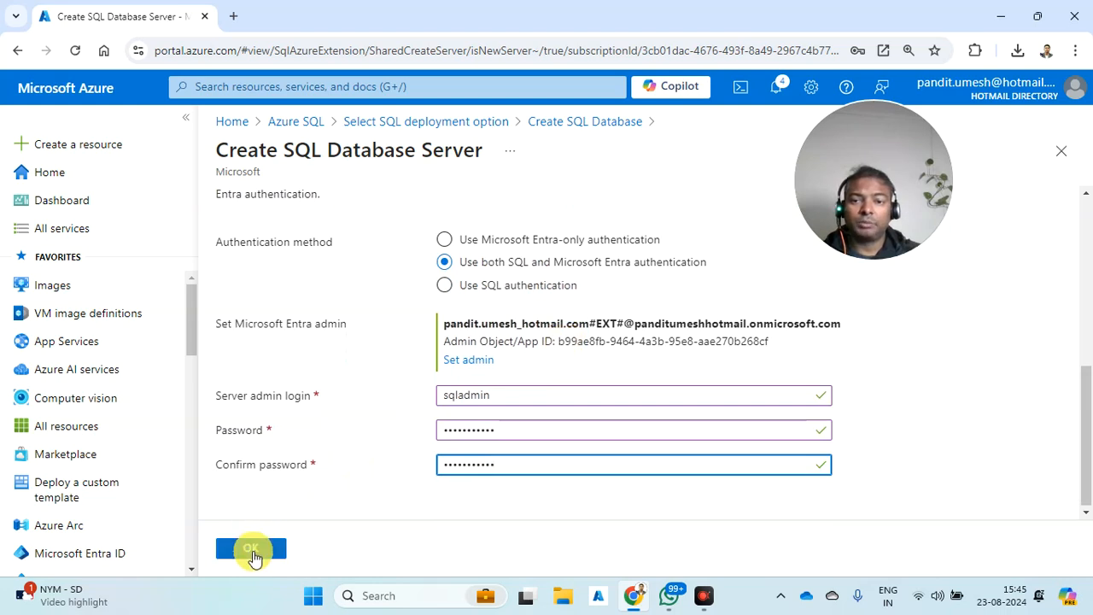
click(255, 547)
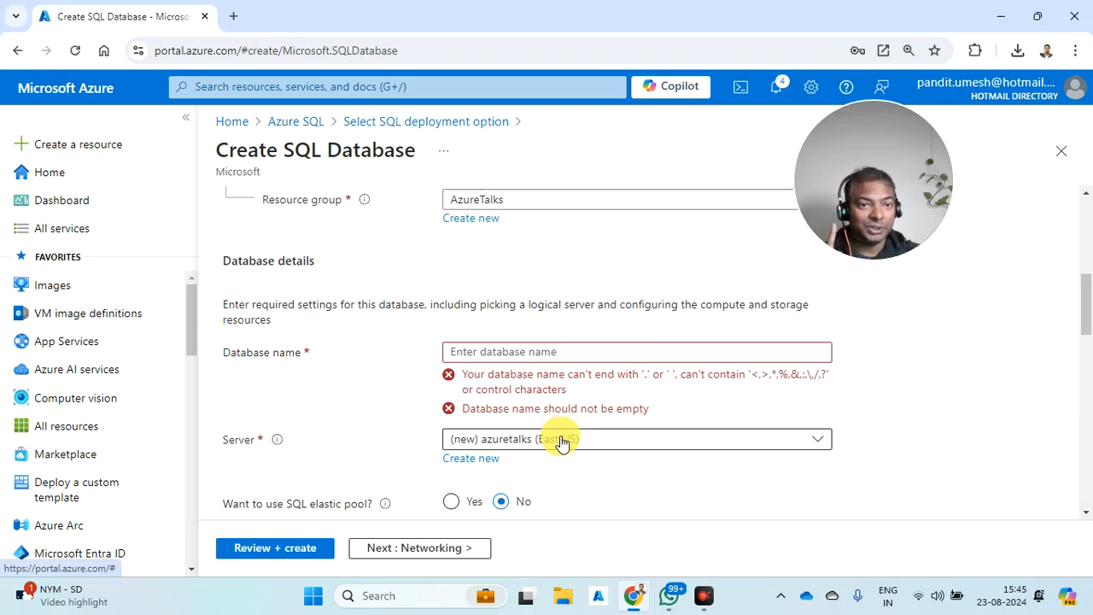
- Name the database employee and switch backup storage redundancy to locally-redundant
click(554, 354)
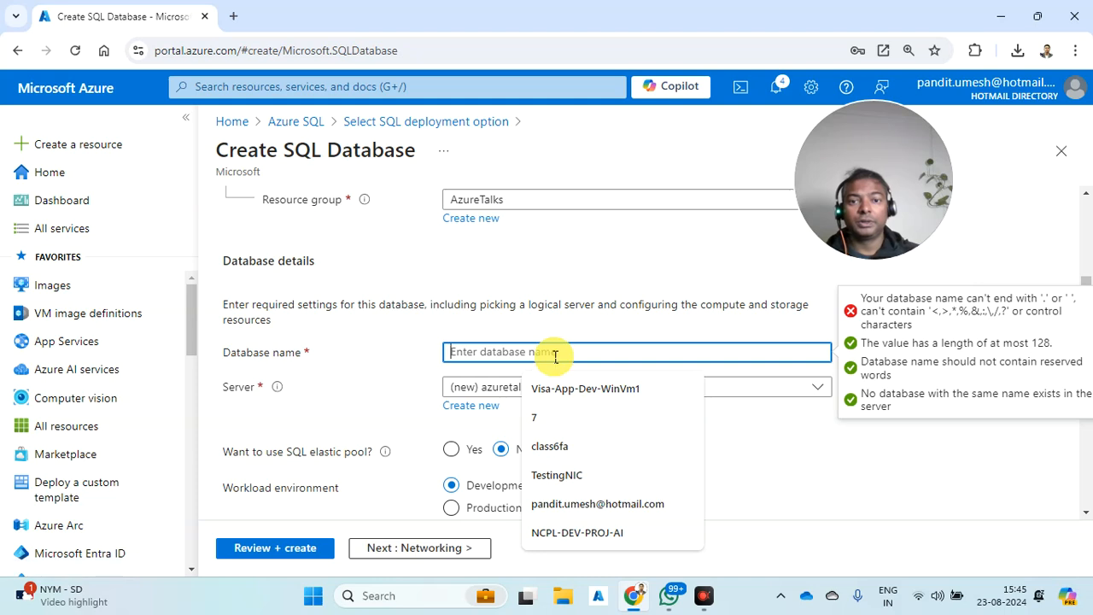
text(employee)
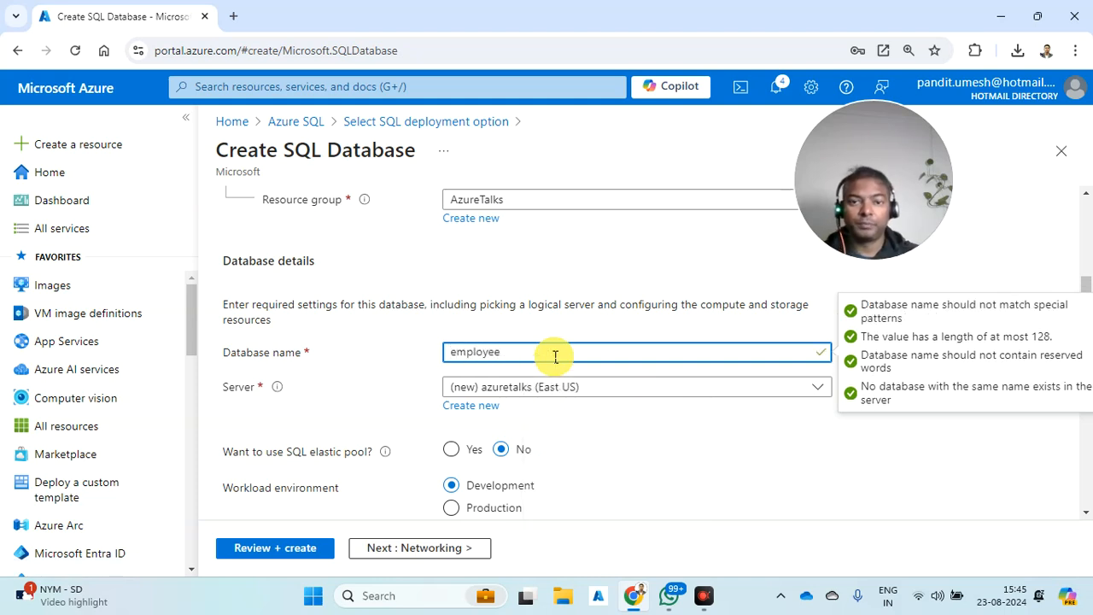
click(637, 437)
scroll(636, 440, down, 3)
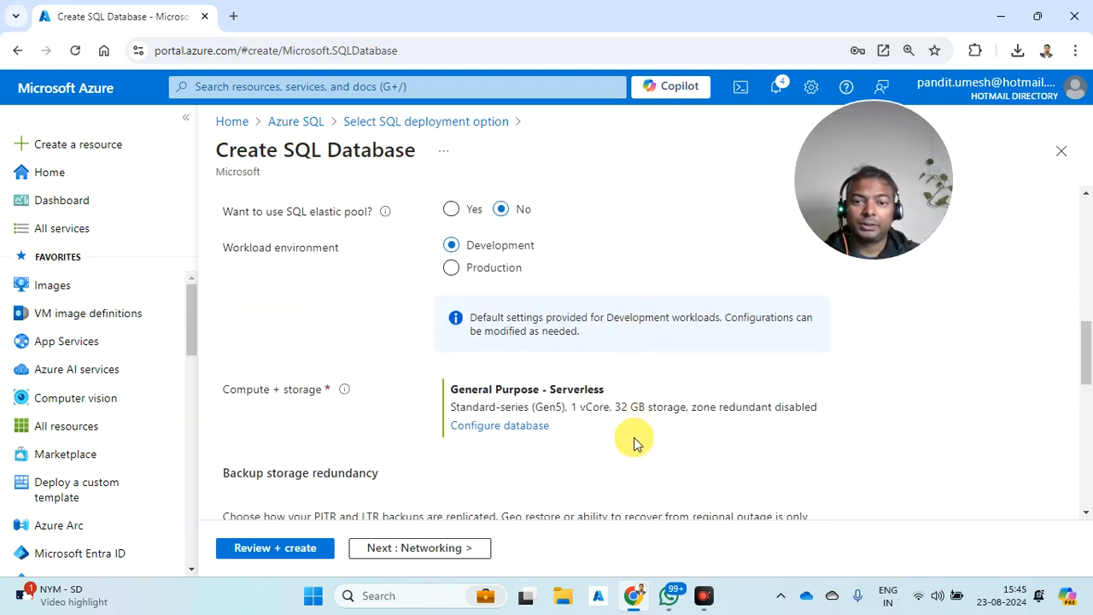
scroll(634, 443, down, 3)
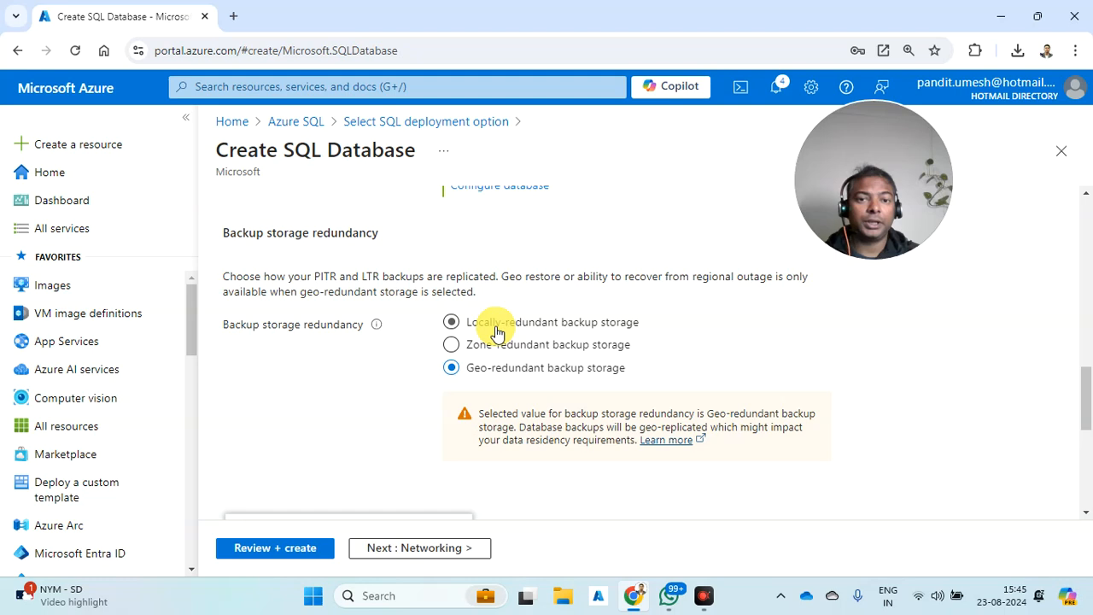
click(498, 329)
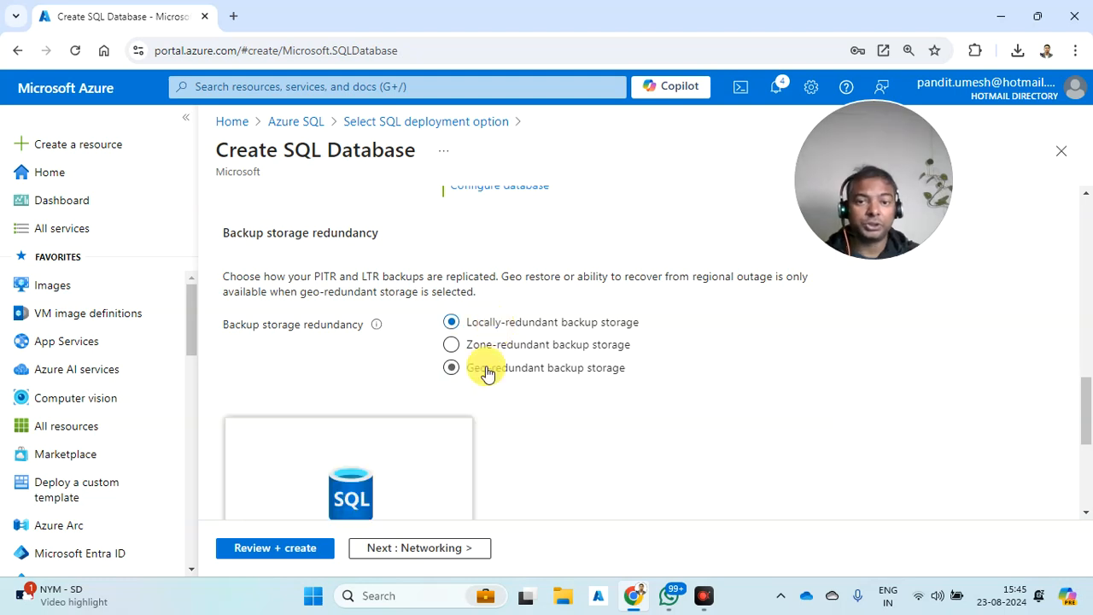
scroll(487, 372, down, 4)
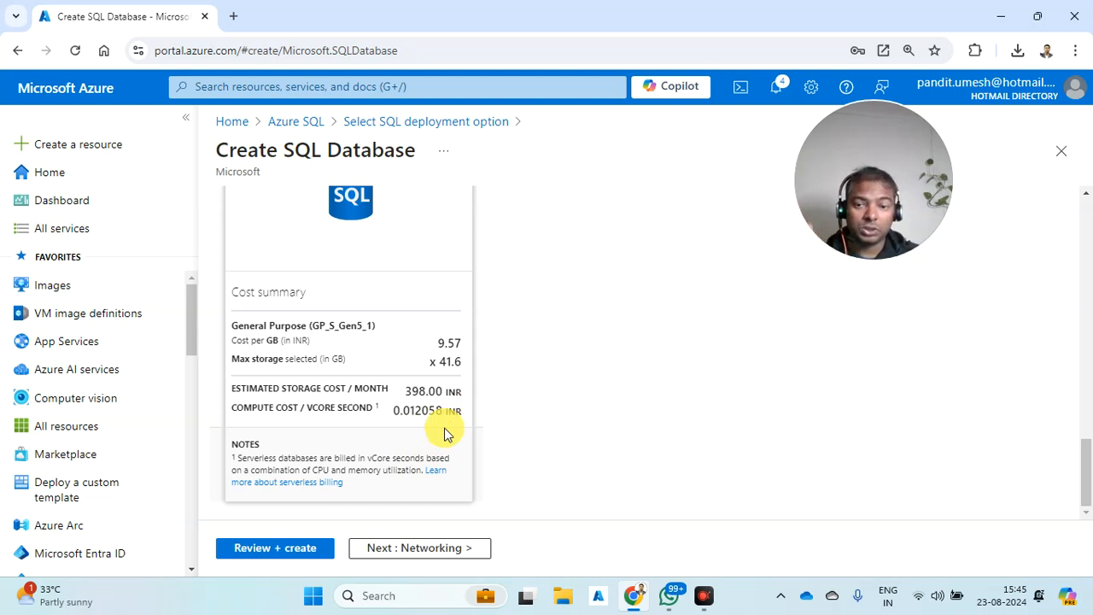
- Use a public endpoint, allowing Azure services and adding the current client IP to the firewall
click(365, 555)
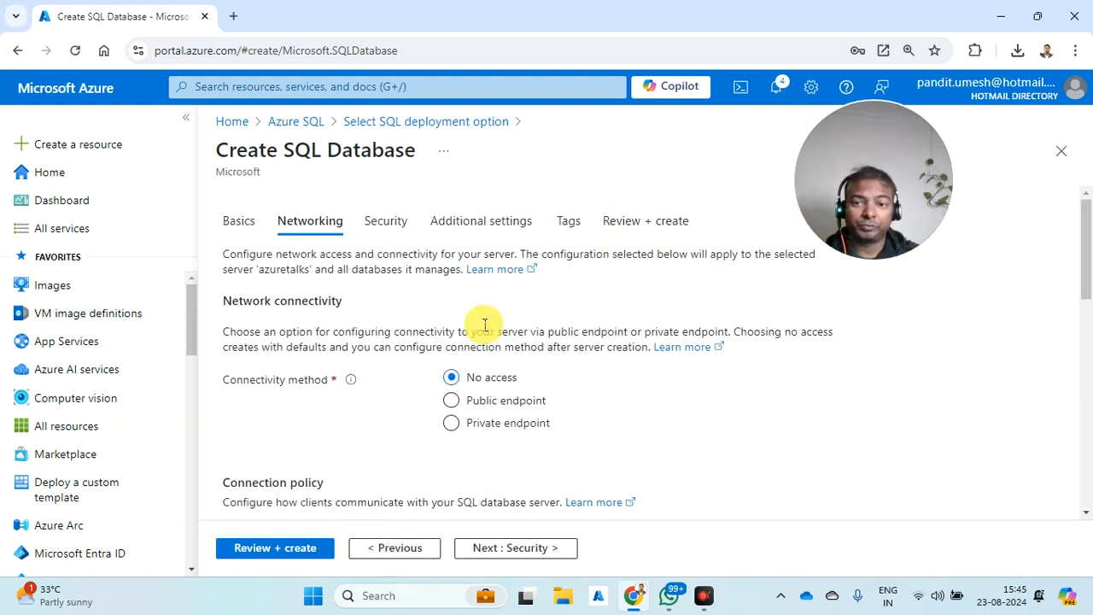
click(481, 411)
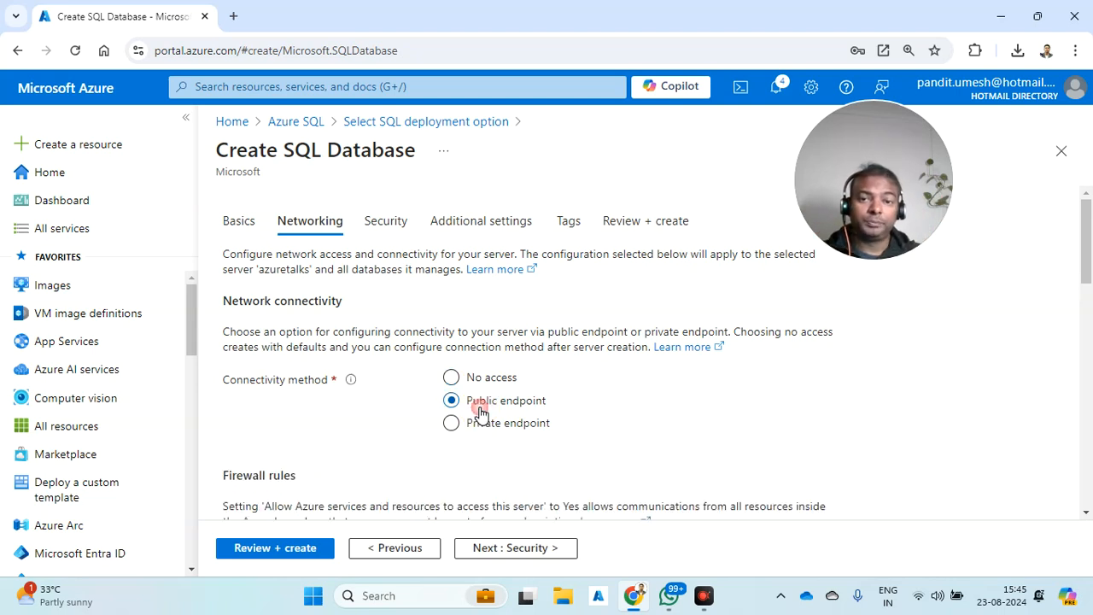
scroll(481, 412, down, 3)
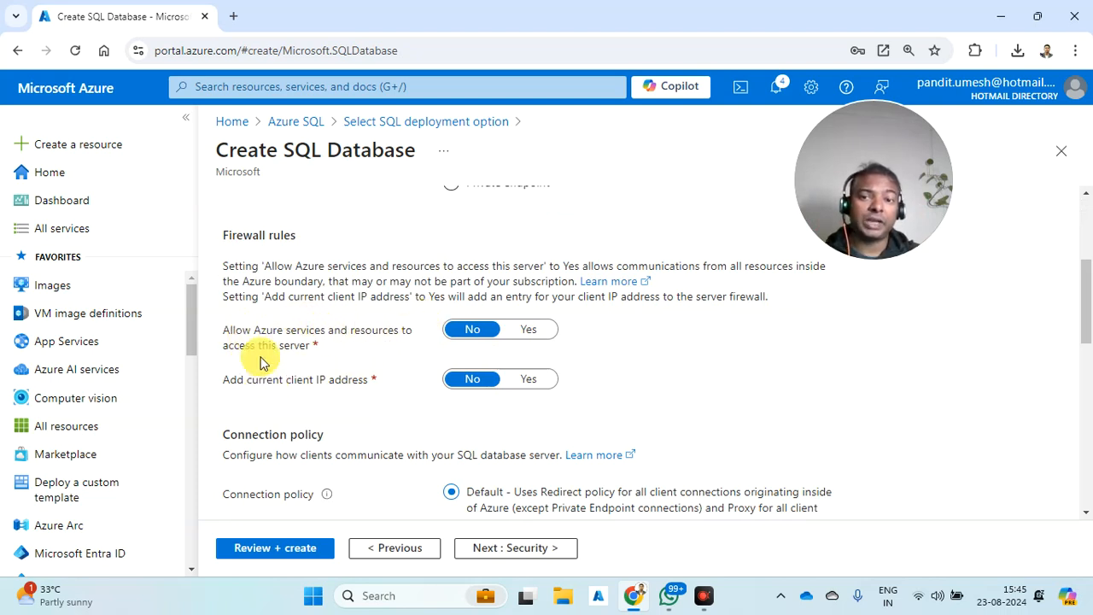
click(531, 329)
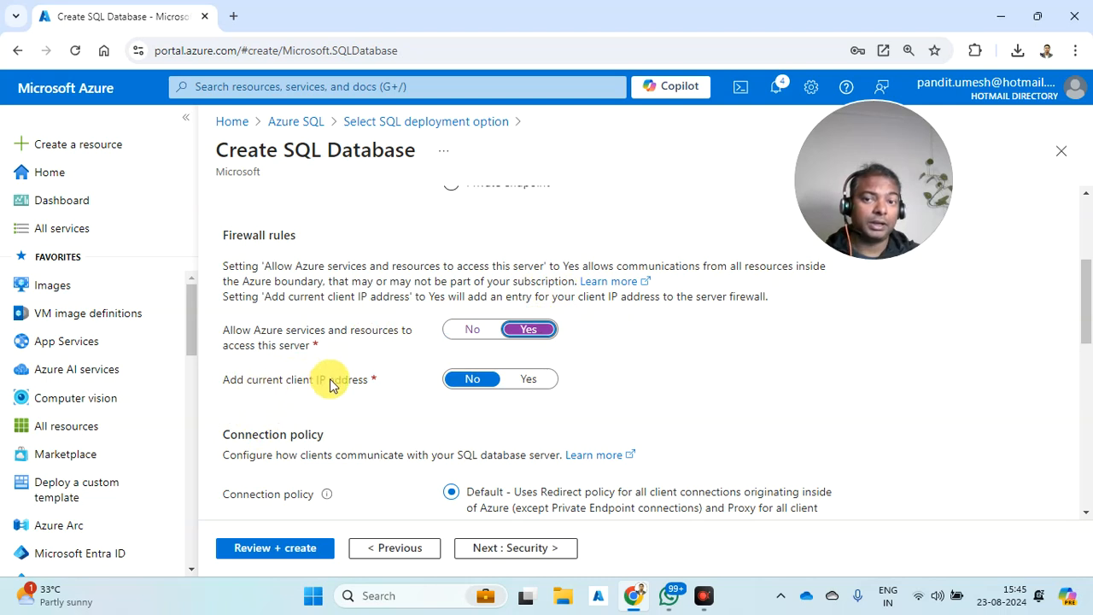
click(515, 381)
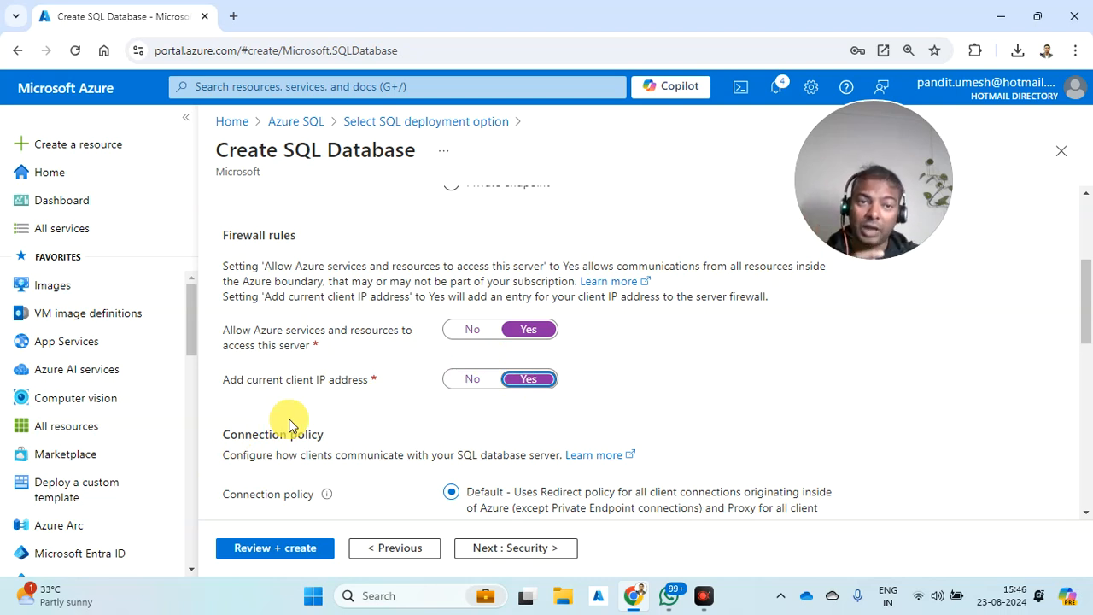
- Review the remaining networking settings, including the TLS 1.2 minimum version
scroll(289, 425, down, 2)
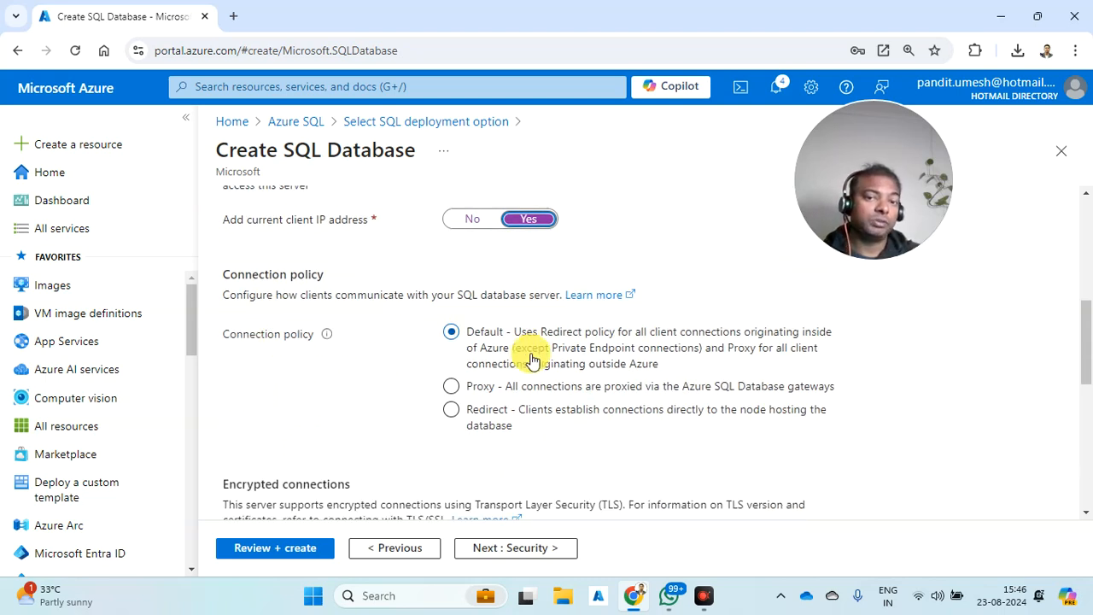
scroll(526, 361, down, 3)
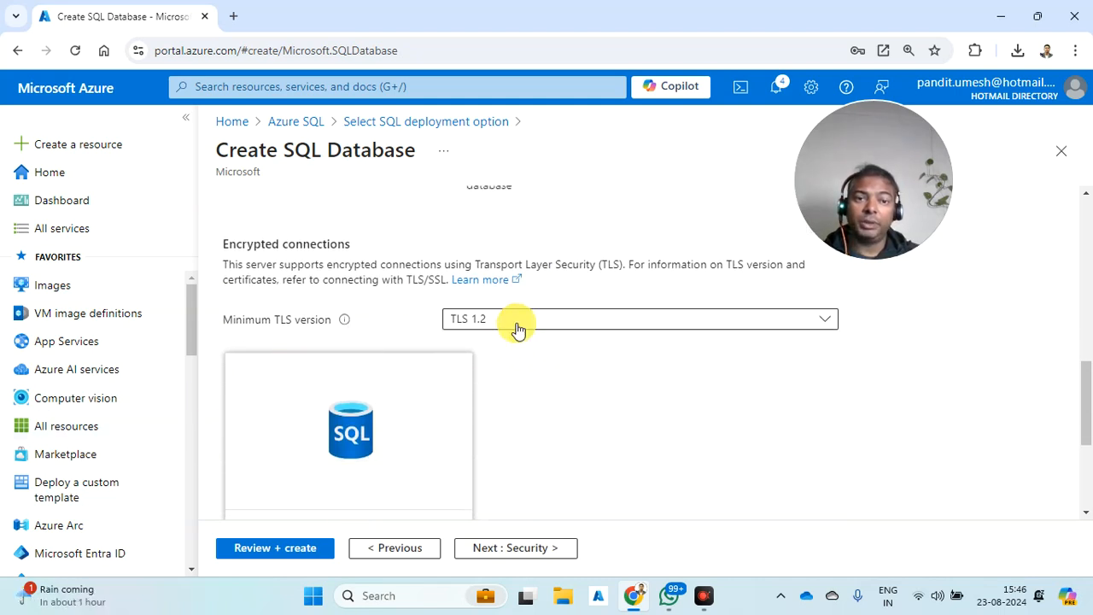
scroll(518, 327, down, 1)
scroll(518, 328, down, 2)
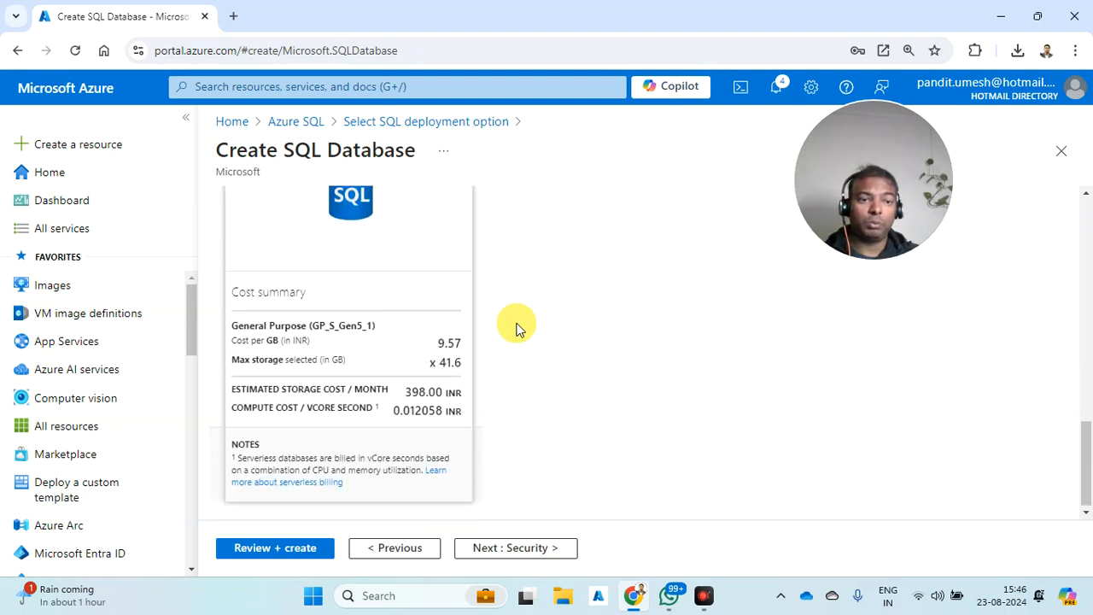
key(ctrl+minus)
key(ctrl+minus)
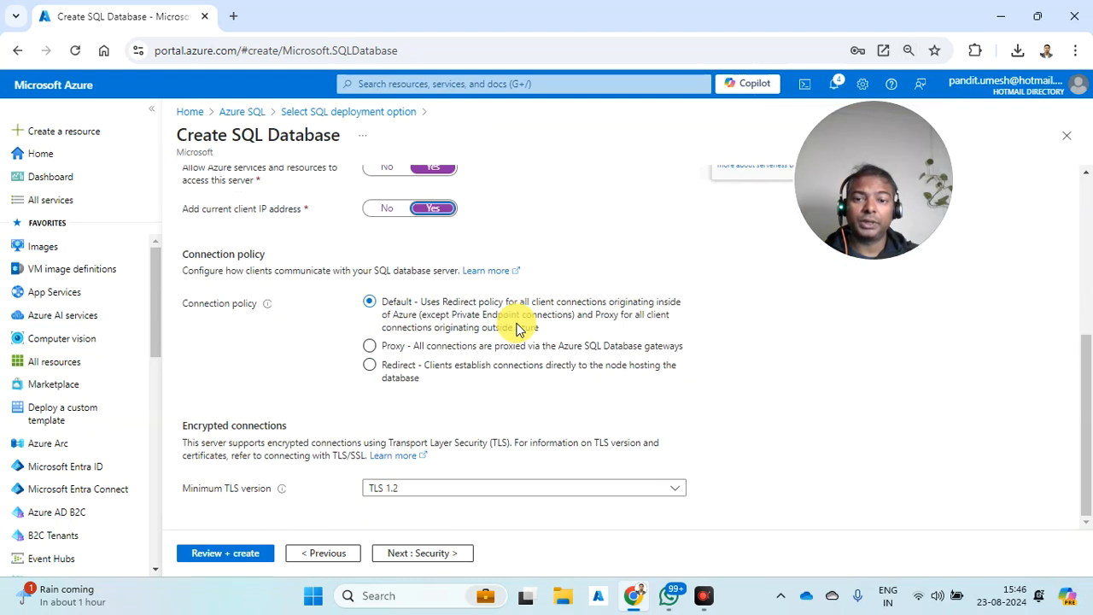
click(489, 384)
key(ctrl+plus)
key(ctrl+plus)
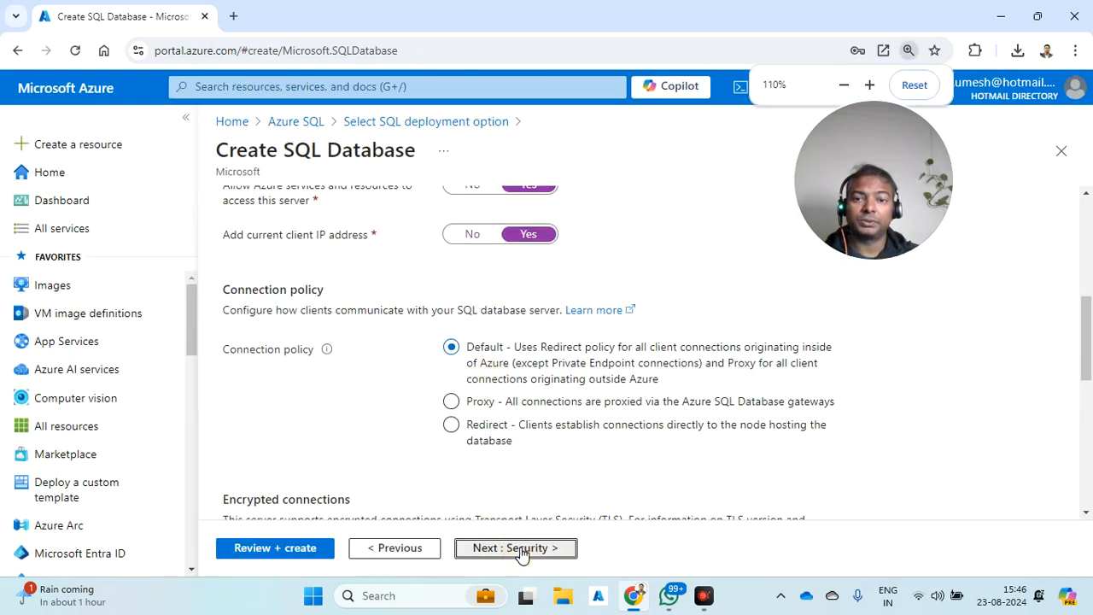
- Leave Microsoft Defender at Not now and ledger and encryption settings unchanged, then go to Additional settings
click(490, 552)
key(ctrl+minus)
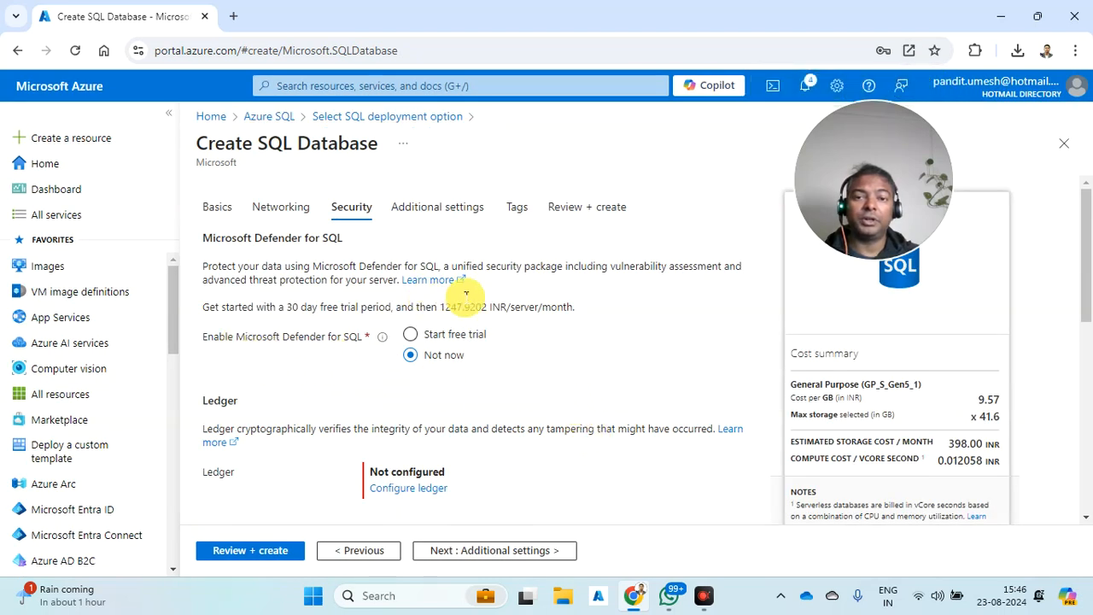
drag(897, 179, 1027, 74)
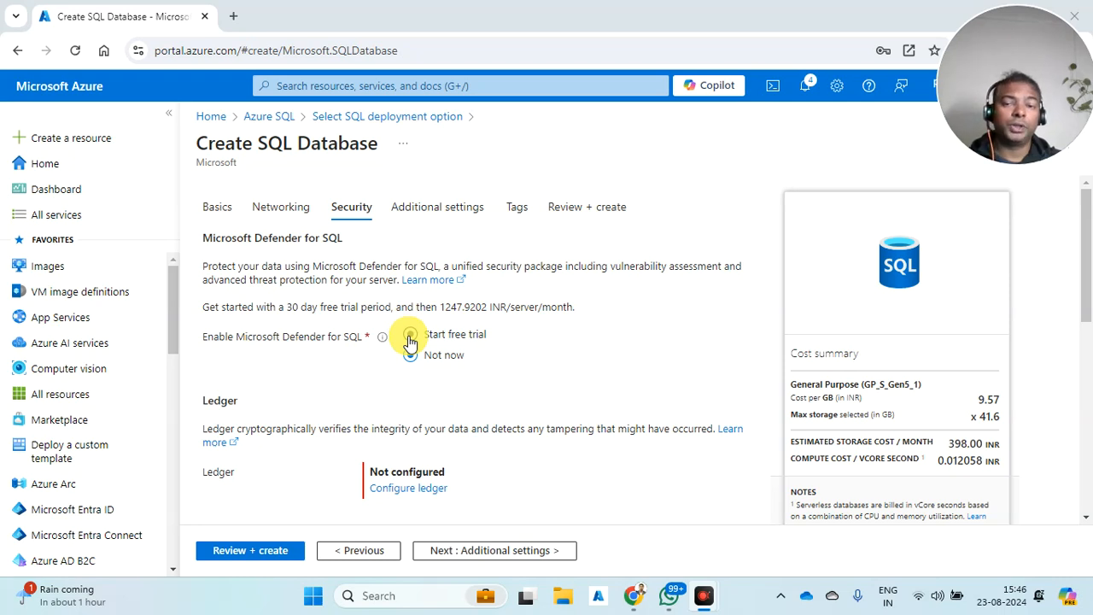
scroll(418, 346, down, 2)
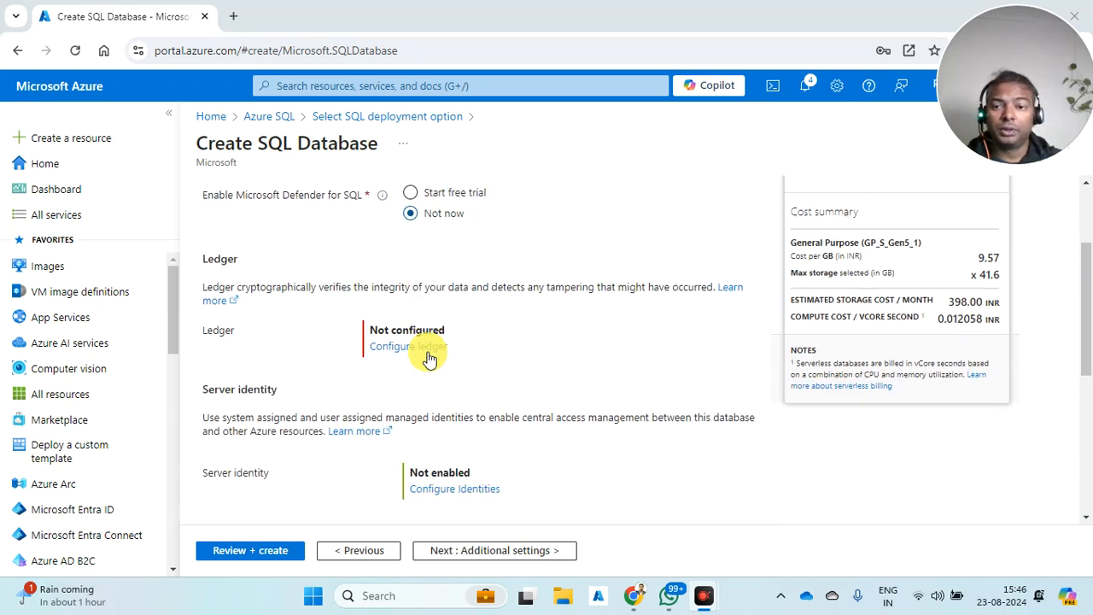
scroll(402, 270, up, 1)
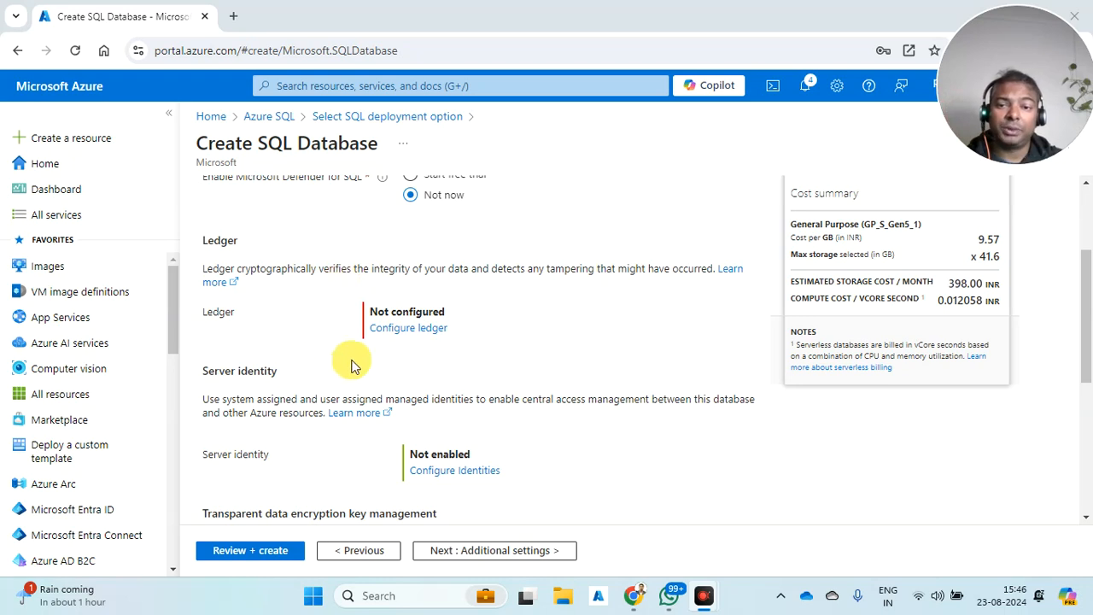
scroll(350, 362, down, 3)
scroll(440, 372, down, 3)
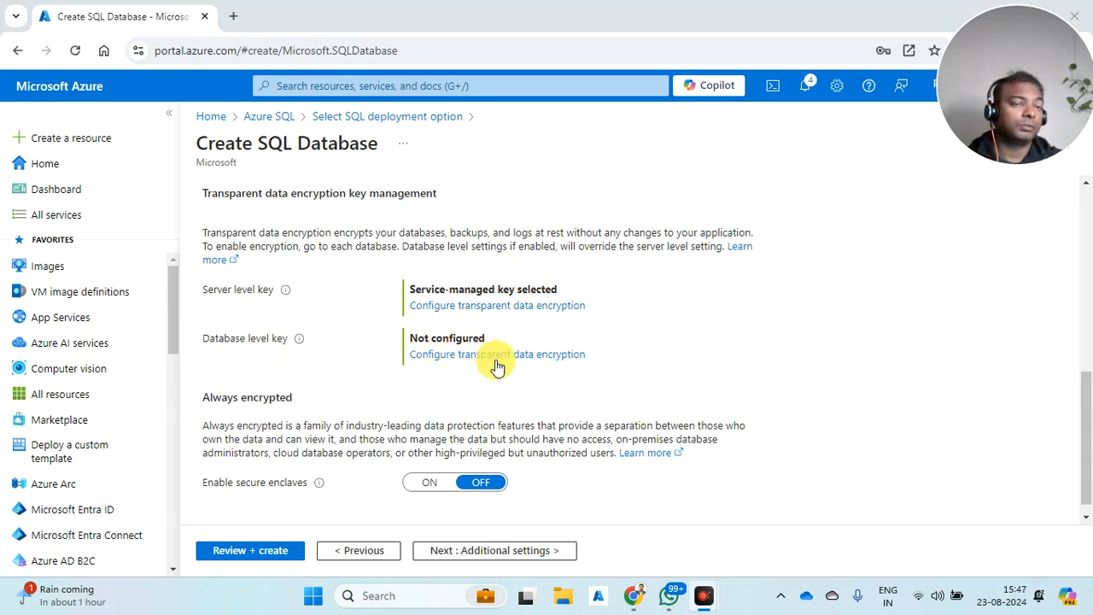
scroll(498, 365, down, 1)
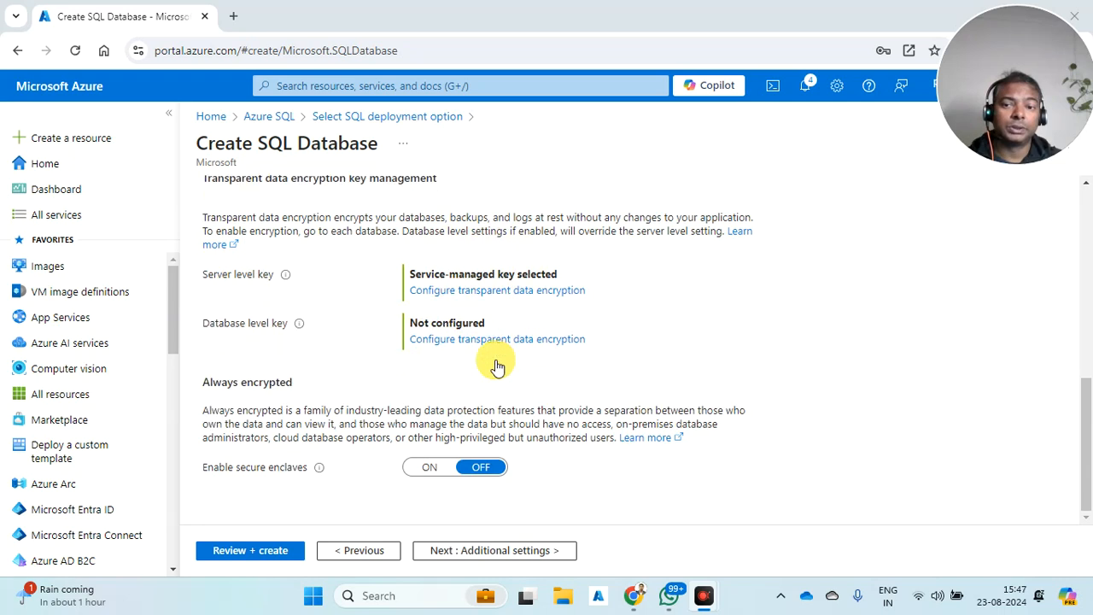
click(471, 551)
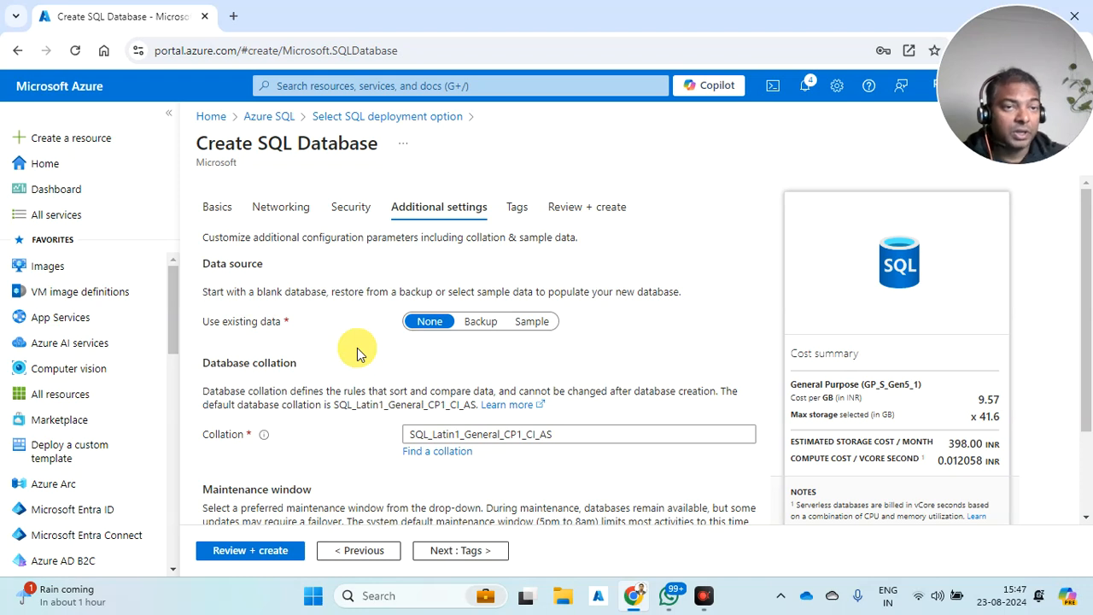
- Try the Backup and Sample data sources, then cancel back to no existing data
click(480, 321)
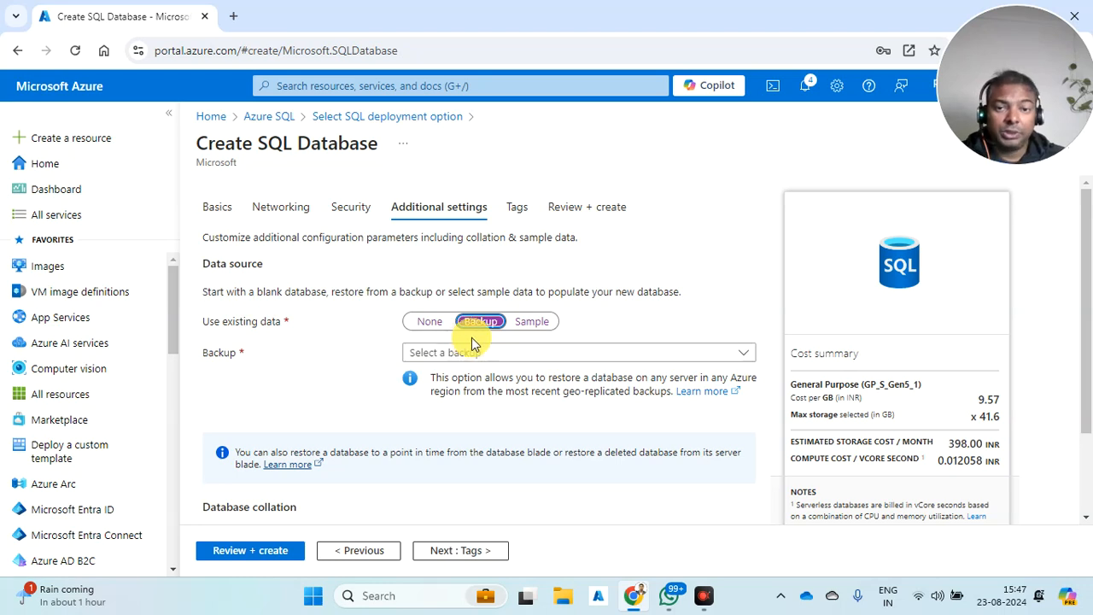
click(531, 328)
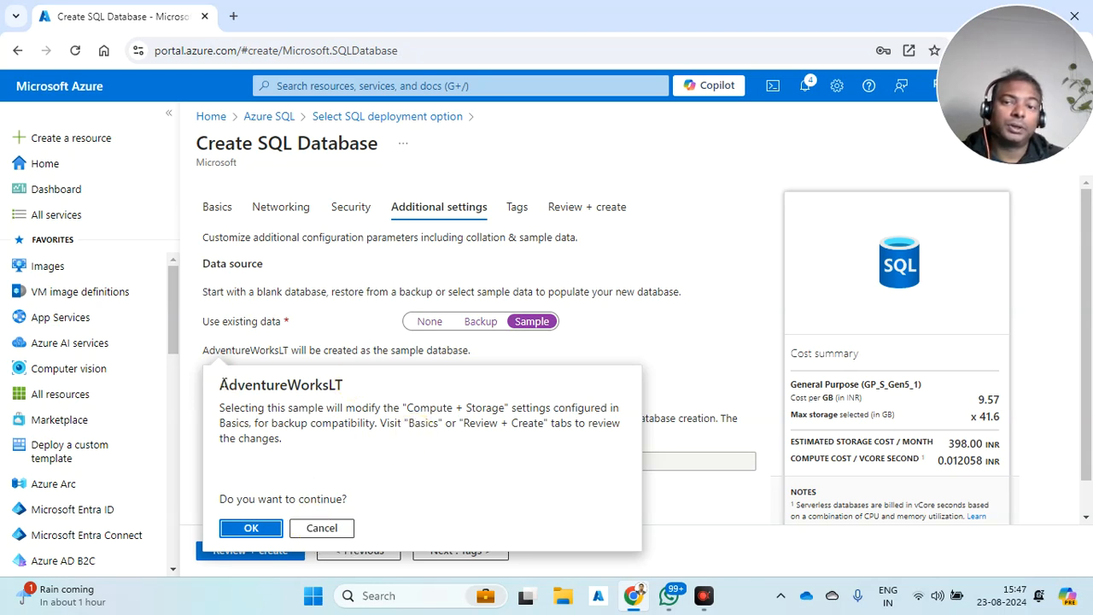
click(339, 385)
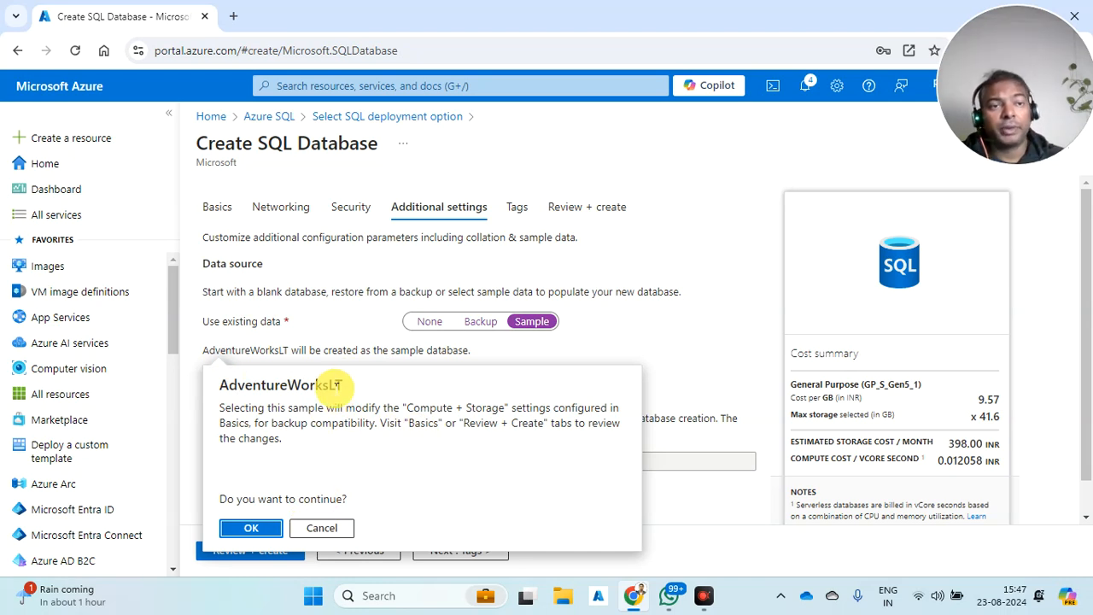
key(Escape)
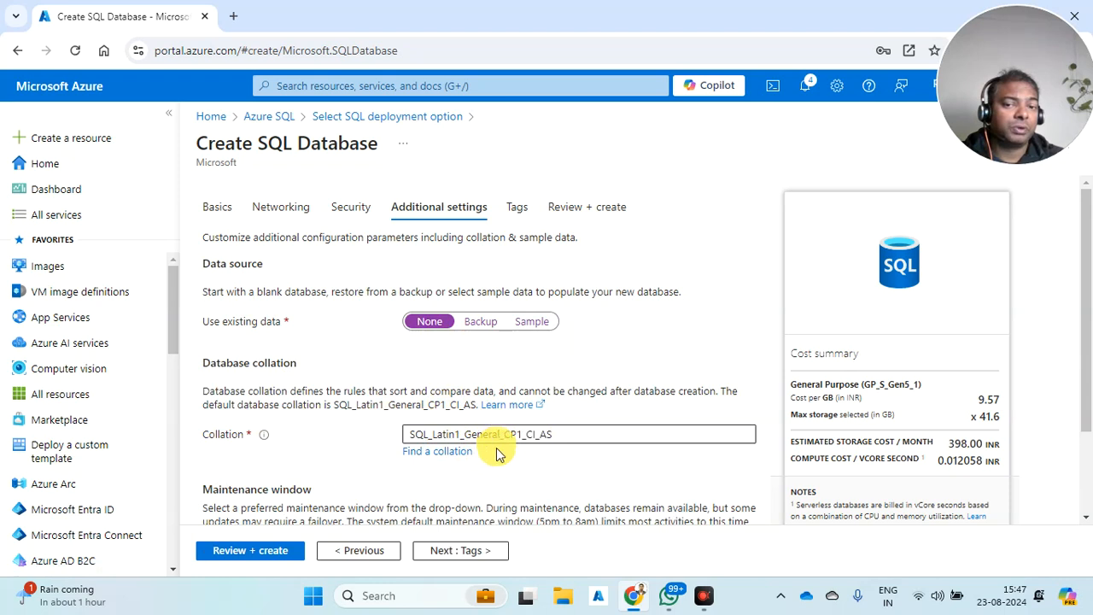
- Keep the System default (5pm to 8am) maintenance window and continue to Tags
scroll(494, 461, down, 1)
scroll(491, 476, down, 1)
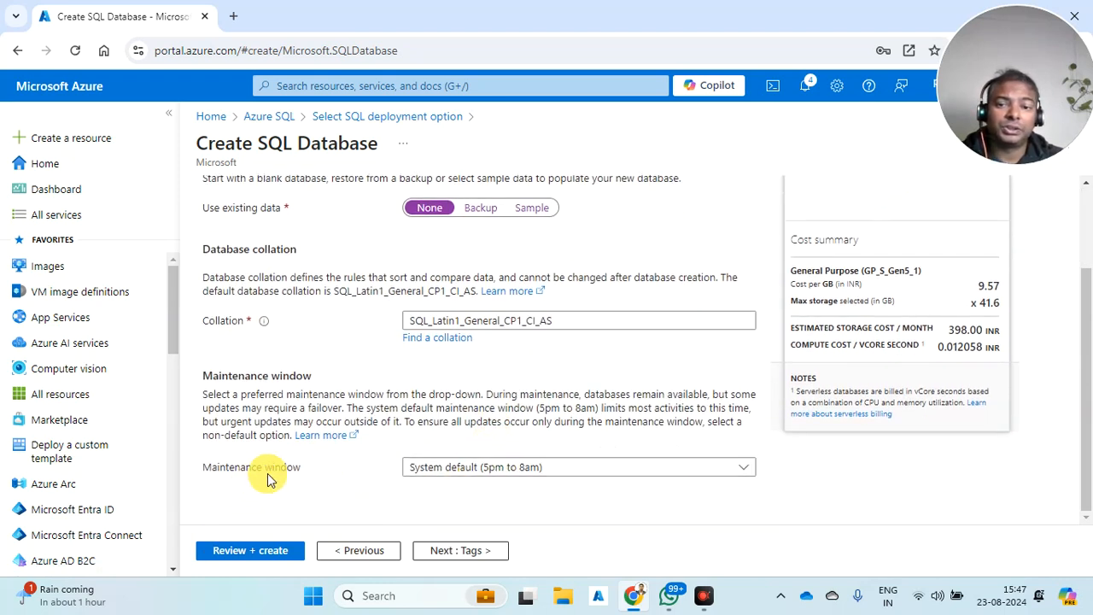
click(548, 473)
click(583, 523)
click(556, 475)
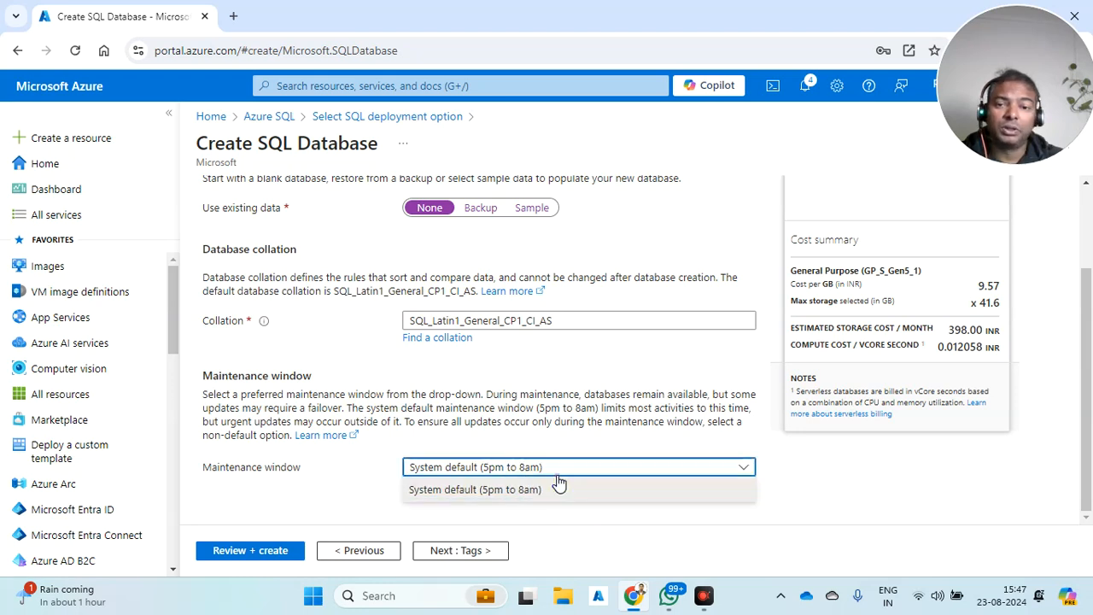
click(529, 492)
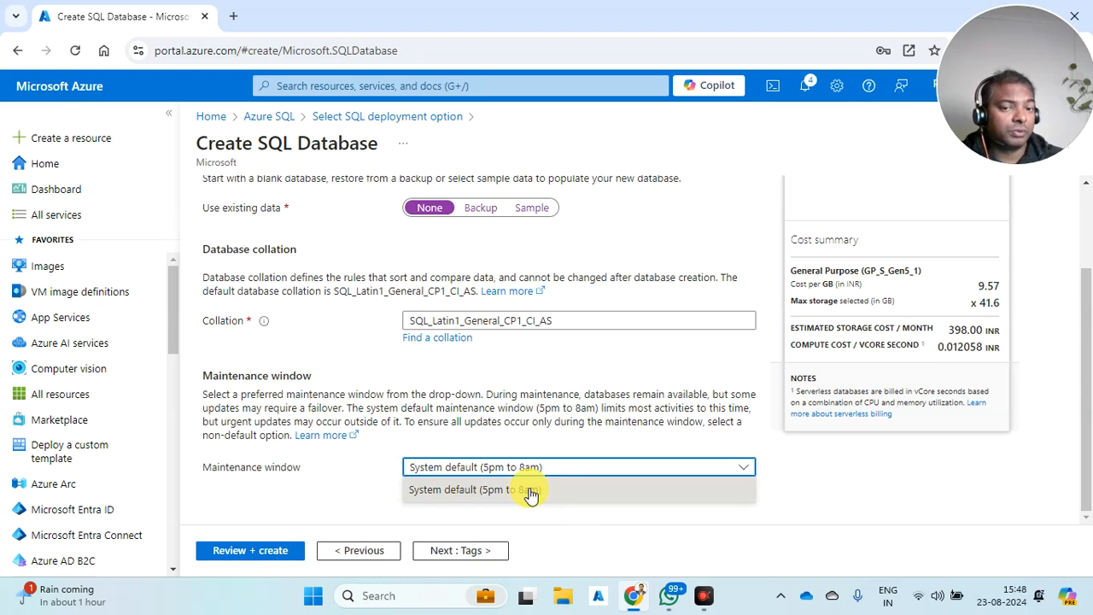
click(468, 550)
- Add a tag named Dept:IT with value Project
click(336, 326)
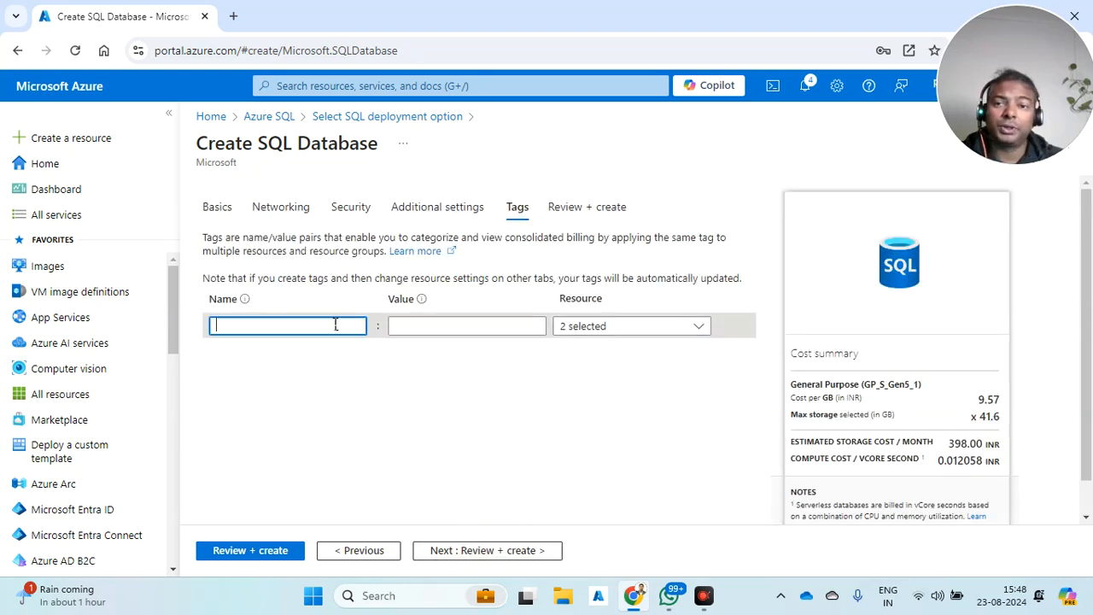
click(227, 427)
click(459, 334)
click(444, 358)
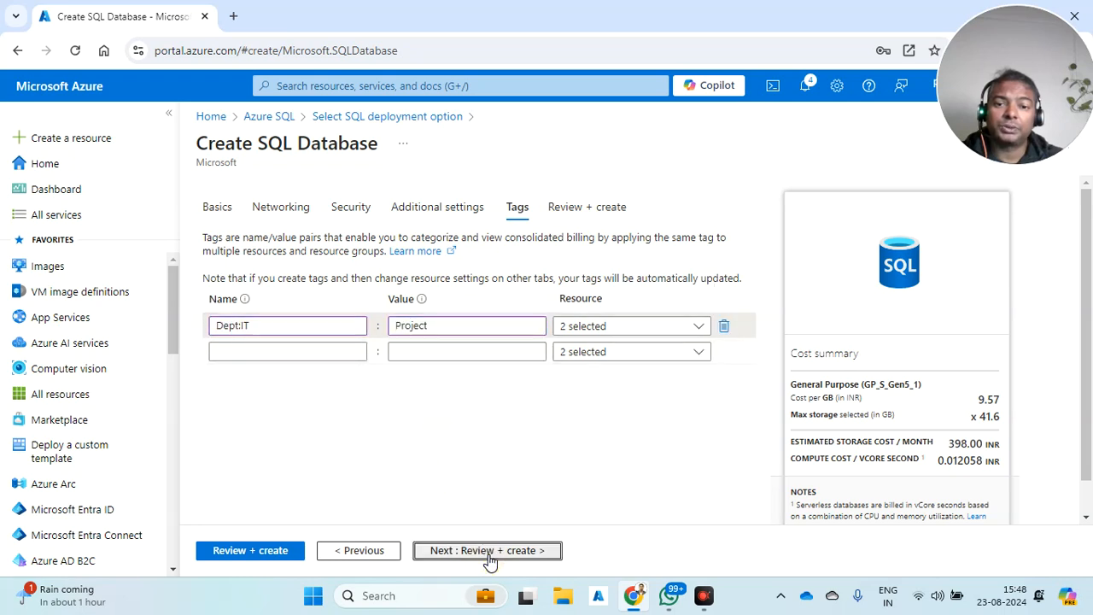
- Review the database settings and submit the deployment
click(487, 551)
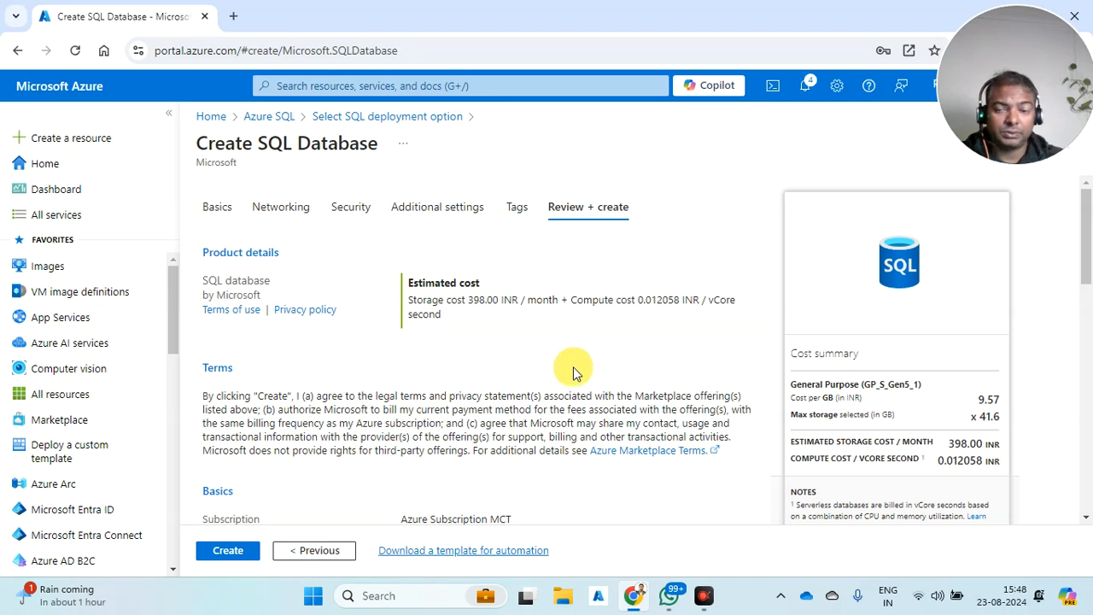
scroll(586, 363, down, 15)
click(235, 551)
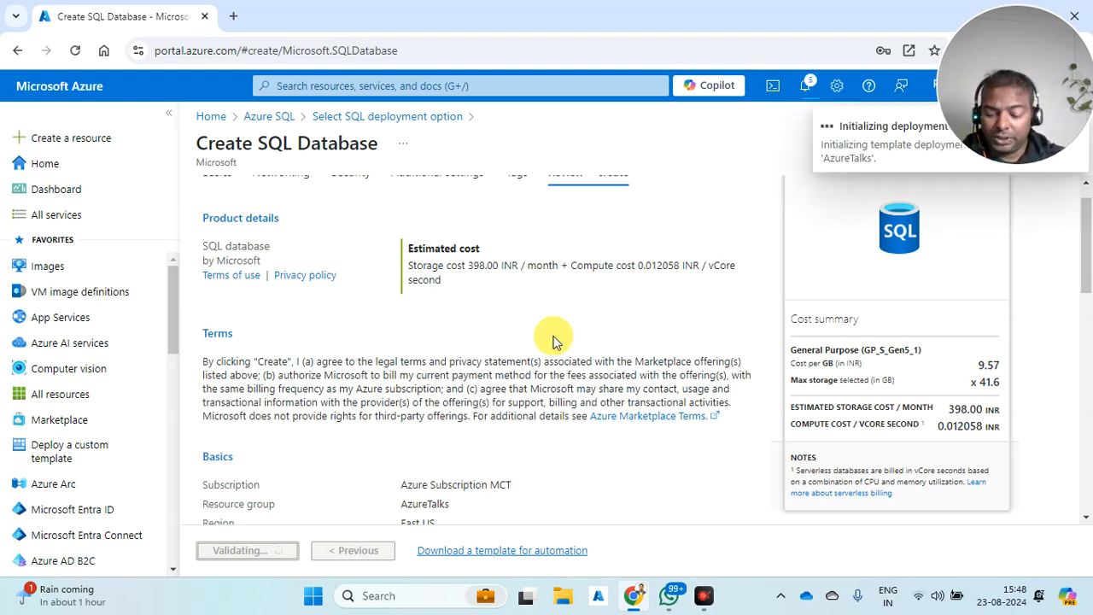
key(super)
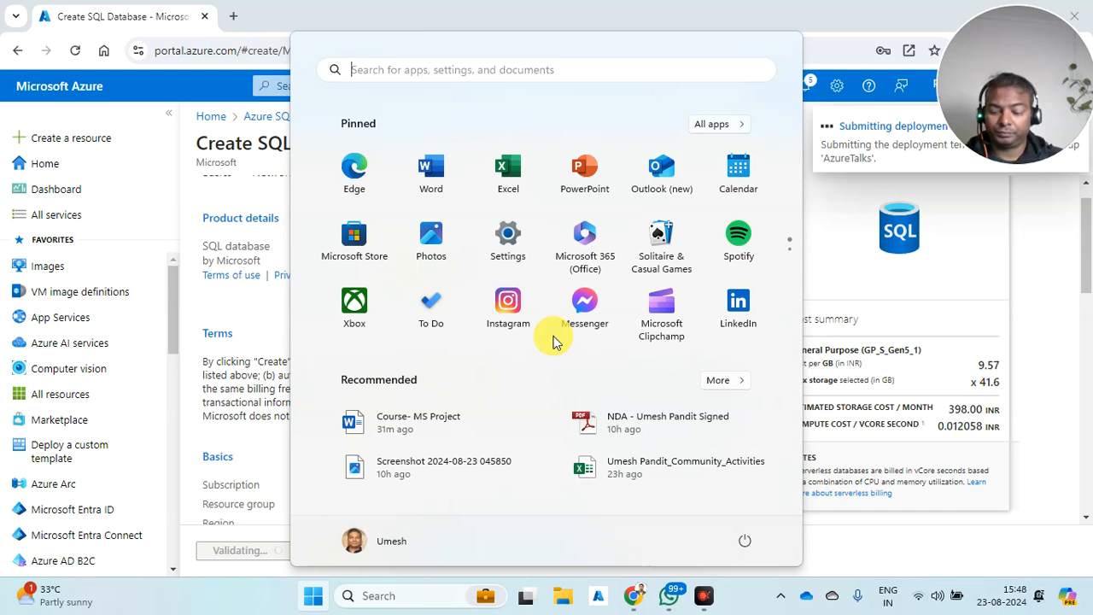
- Launch Azure Data Studio from a search for 'azure', maximise it, and start a new connection
text(azure)
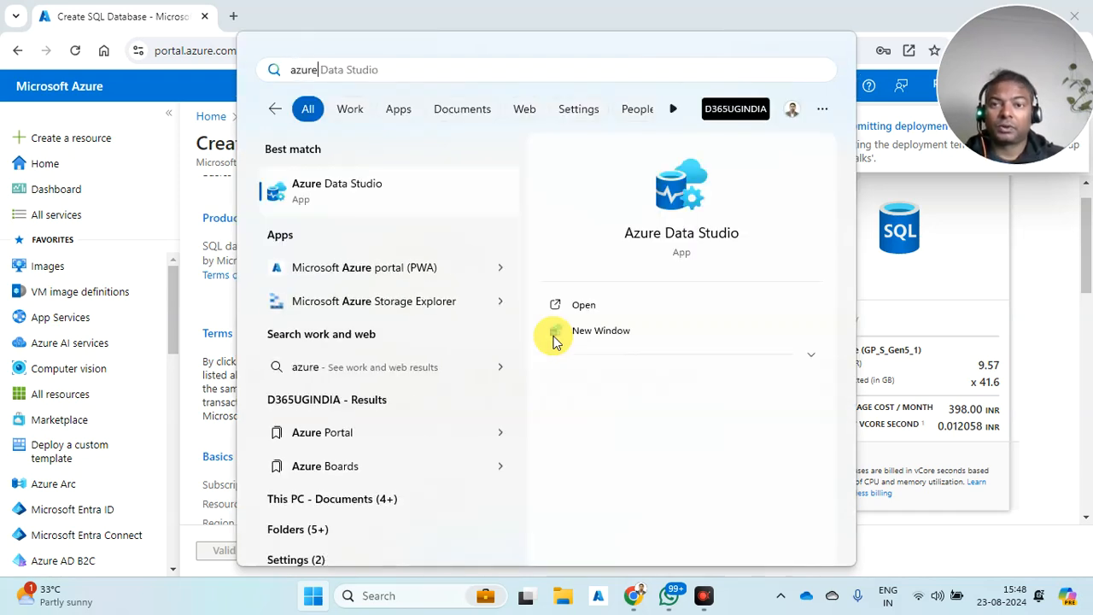
click(427, 188)
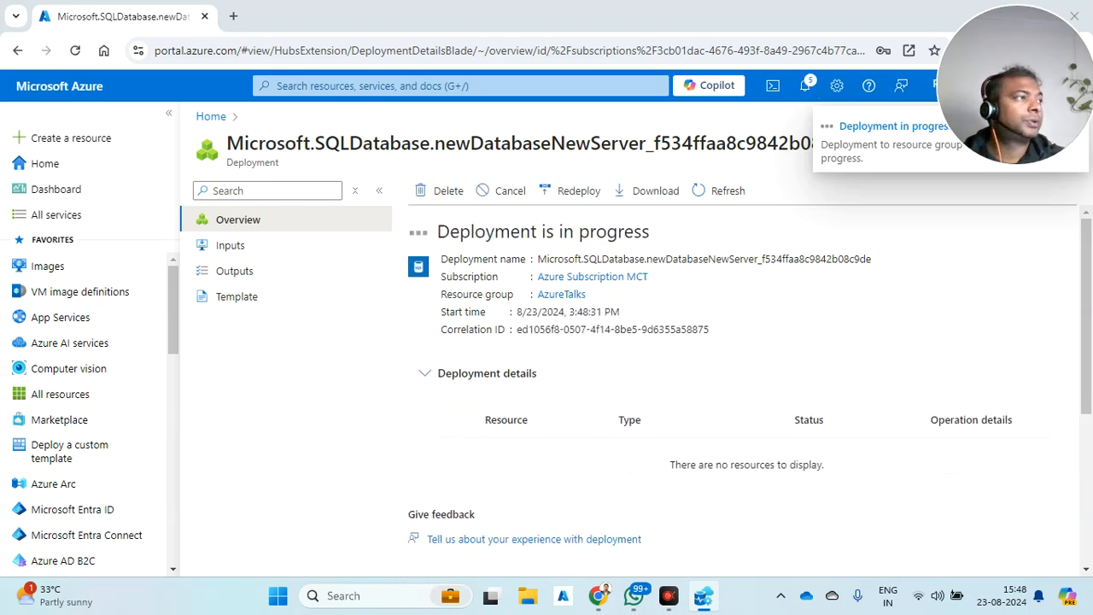
drag(1092, 214, 244, 289)
double_click(156, 292)
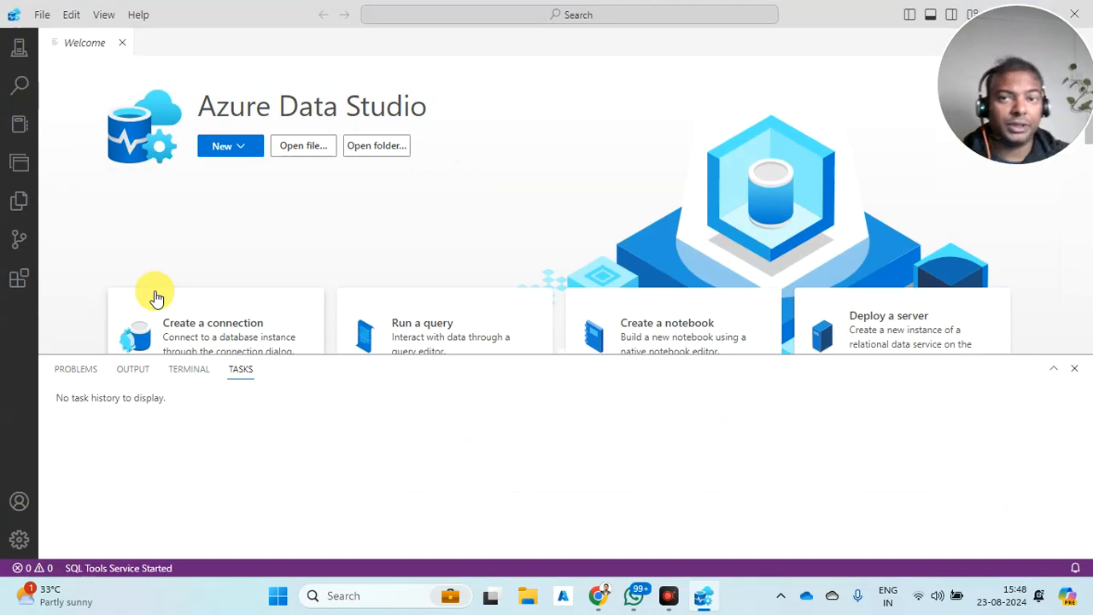
click(244, 149)
click(253, 174)
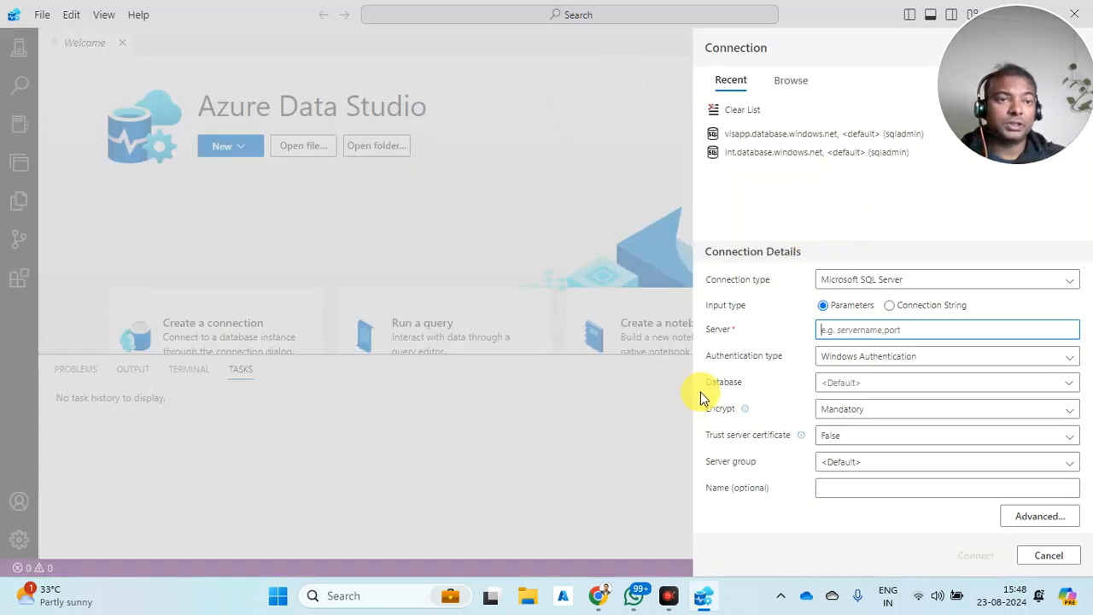
mouse_move(598, 608)
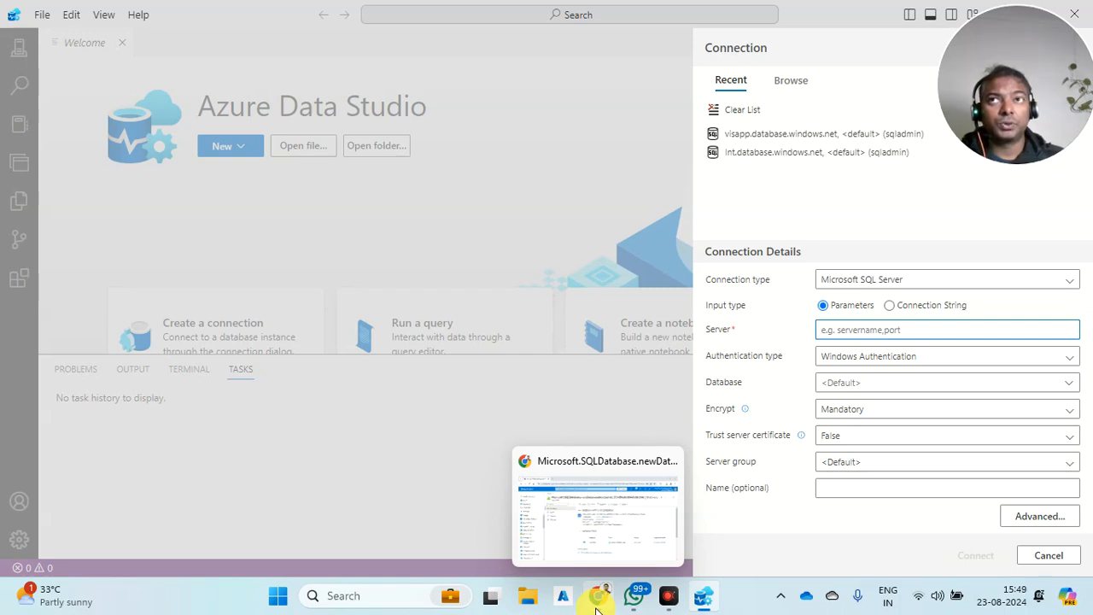
- Start the SQLServer2022 virtual machine from the Virtual machines list and confirm
click(598, 608)
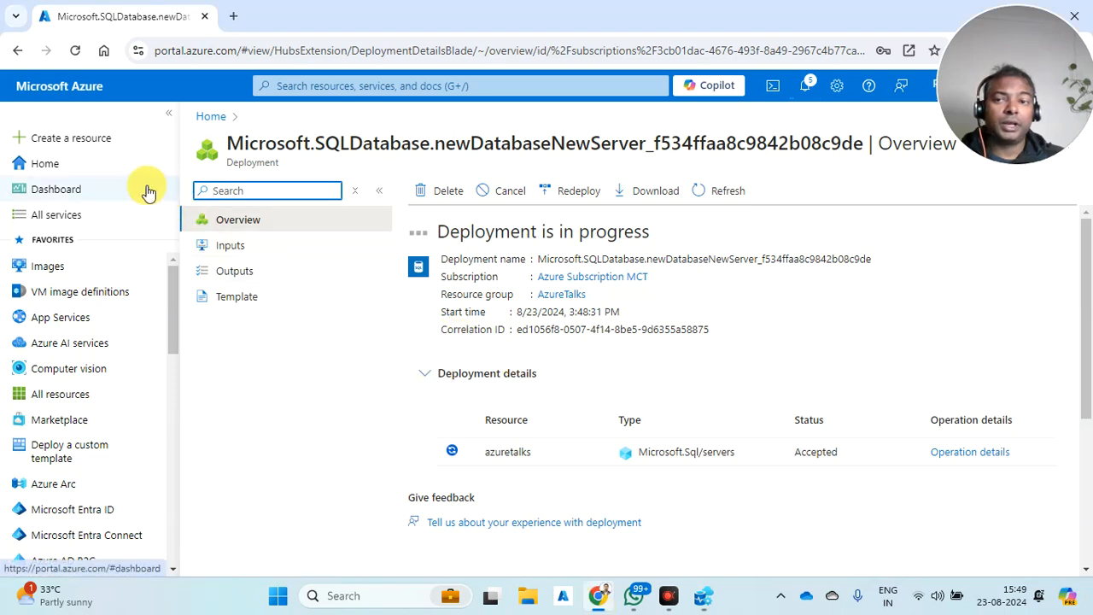
click(40, 165)
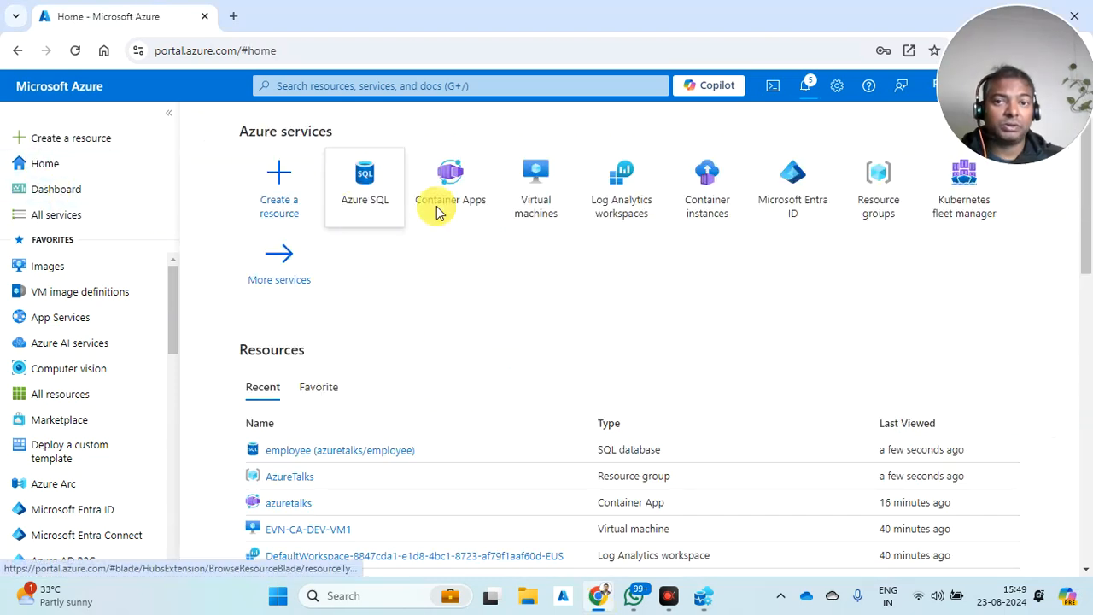
click(549, 210)
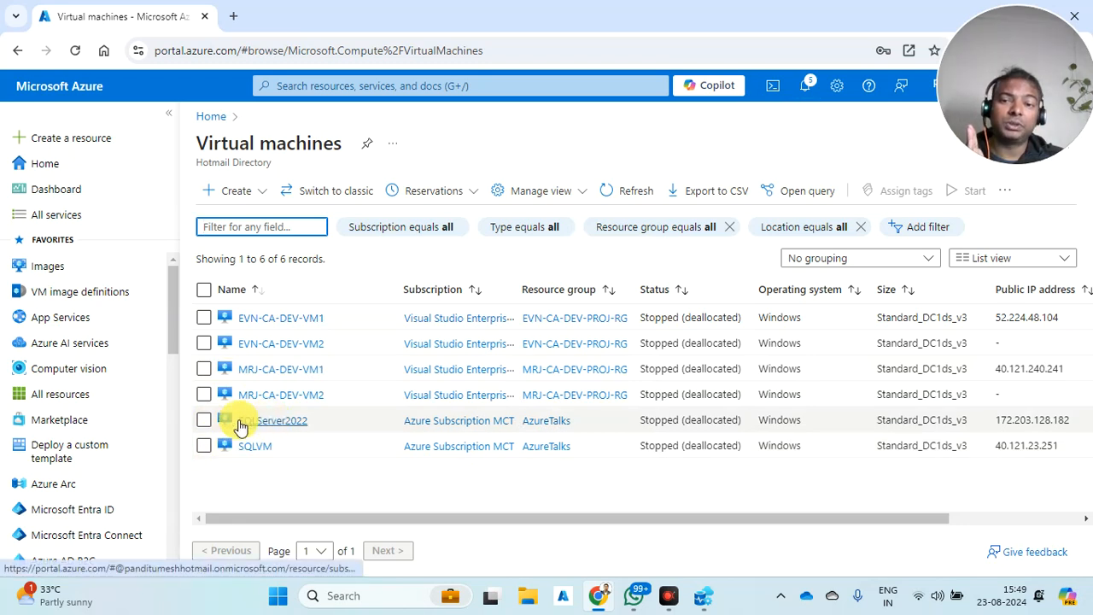
click(205, 420)
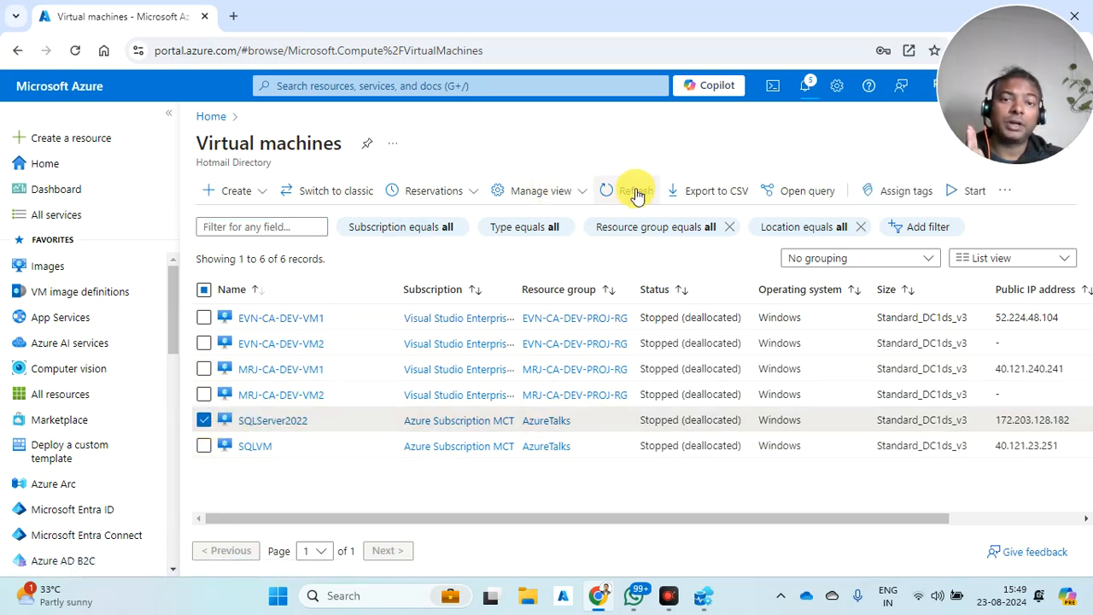
click(958, 193)
click(232, 280)
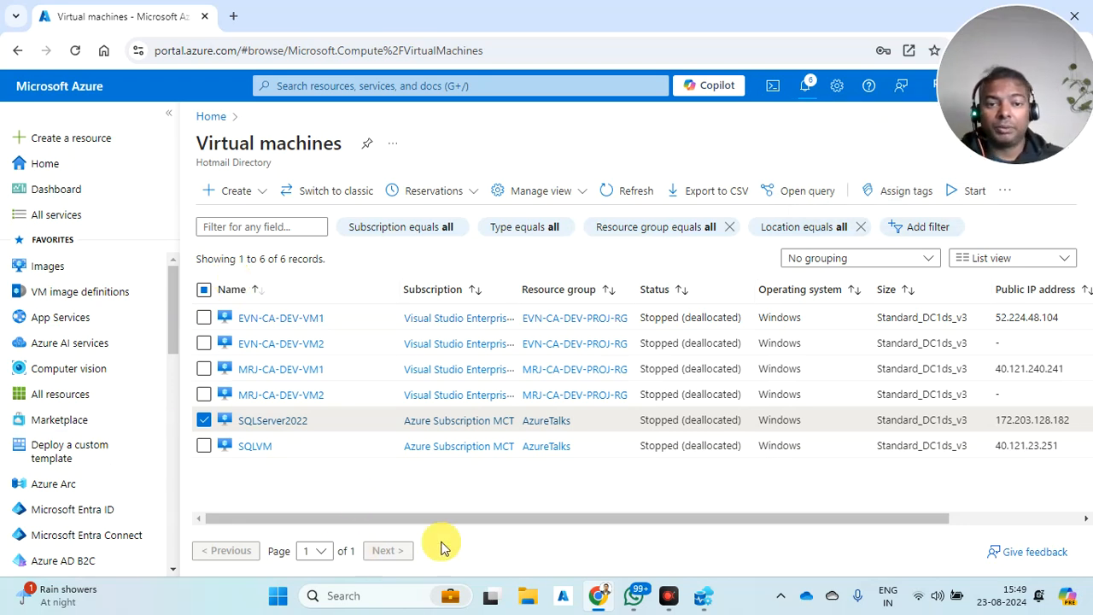
- Check the portal notifications for the SQLServer2022 start progress
click(701, 597)
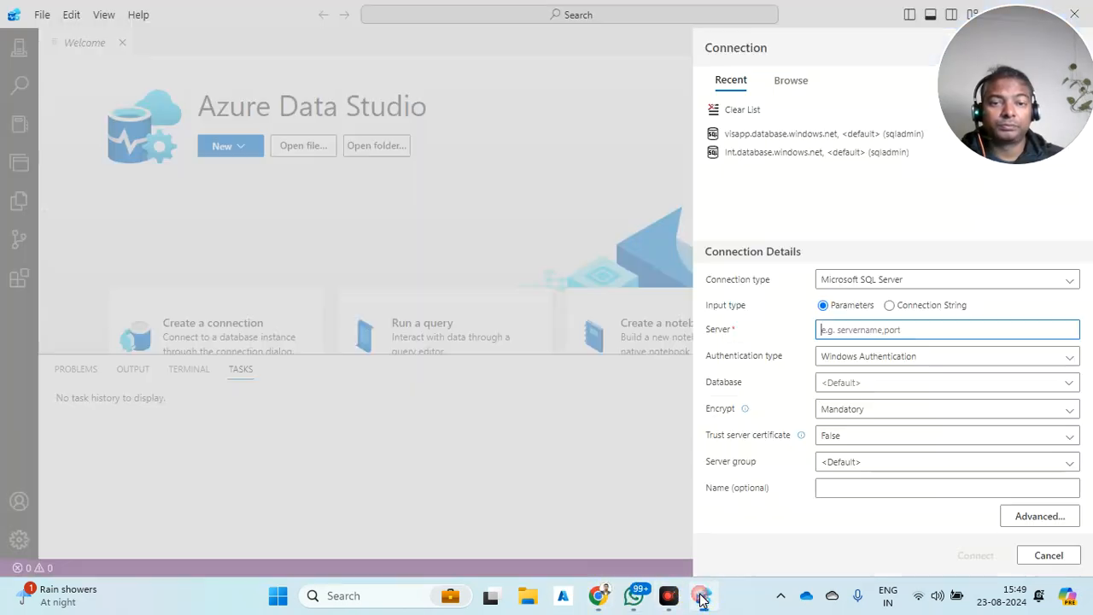
click(598, 595)
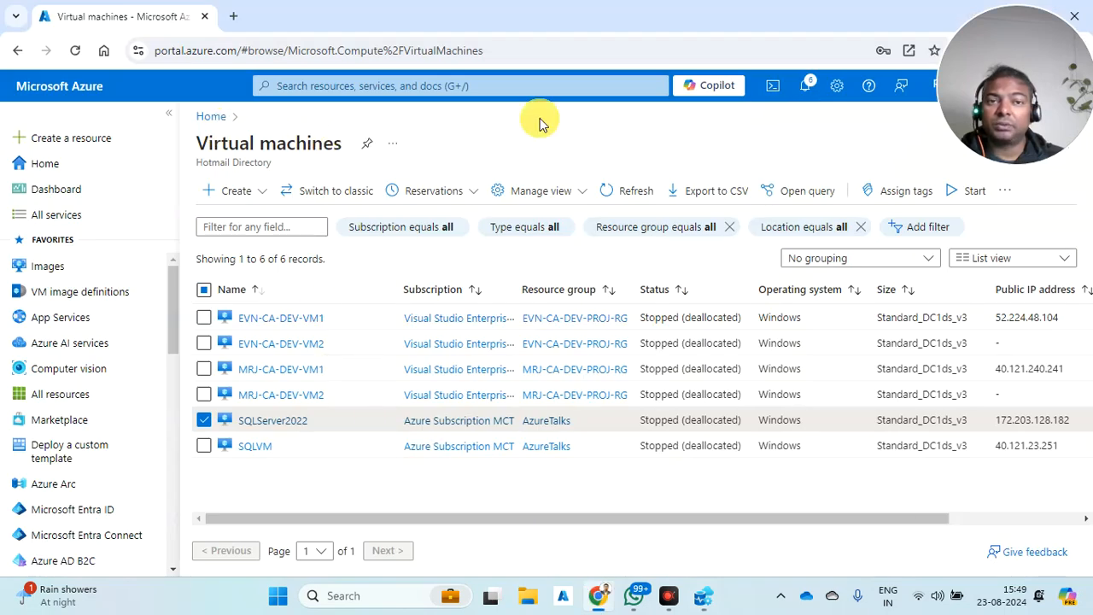
click(805, 85)
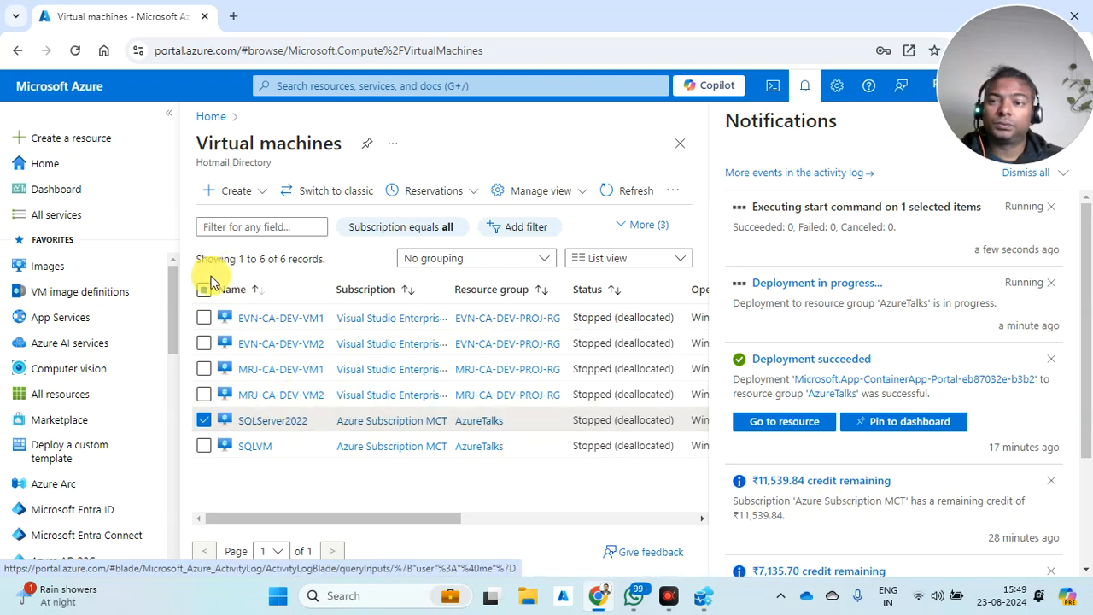
- Look over the dashboard and the employee database, then return to Home
click(67, 195)
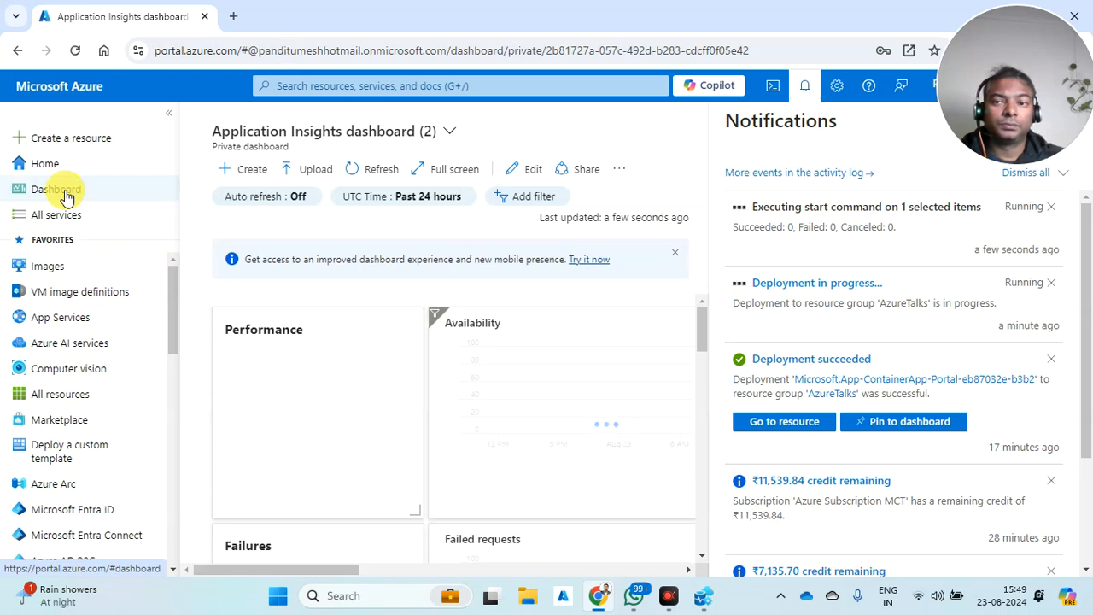
click(31, 161)
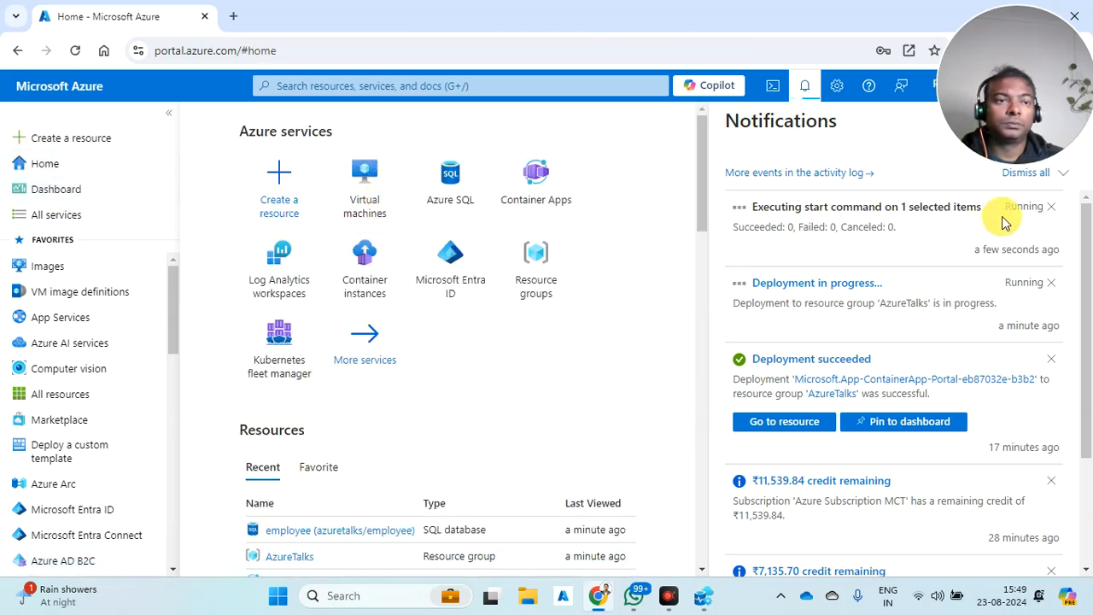
scroll(429, 352, down, 2)
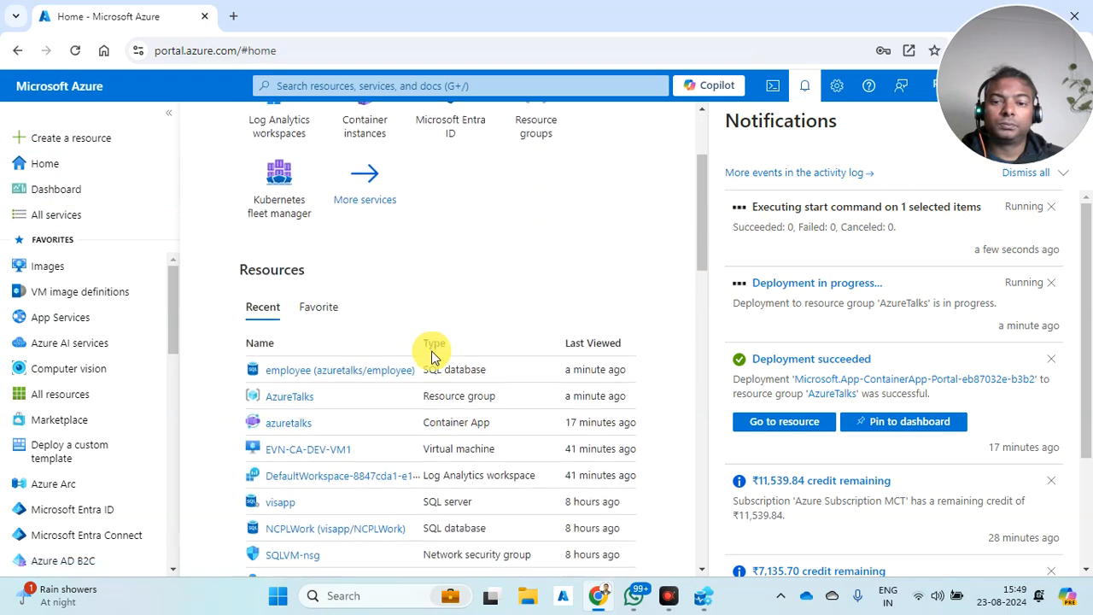
click(355, 376)
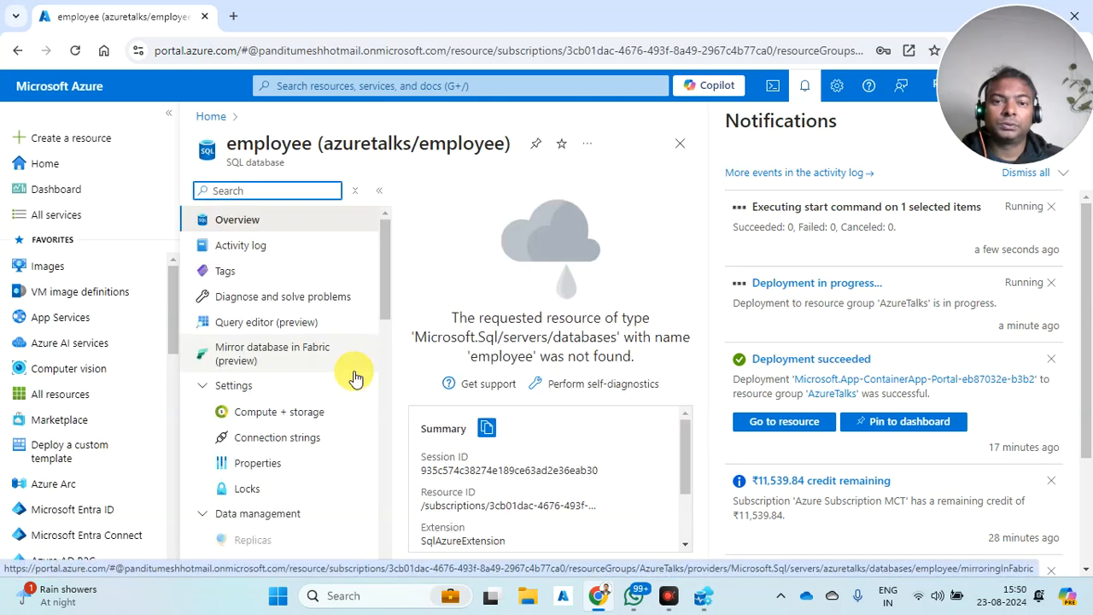
click(214, 117)
- Open the azuretalks SQL server from the AzureTalks resource group
click(281, 396)
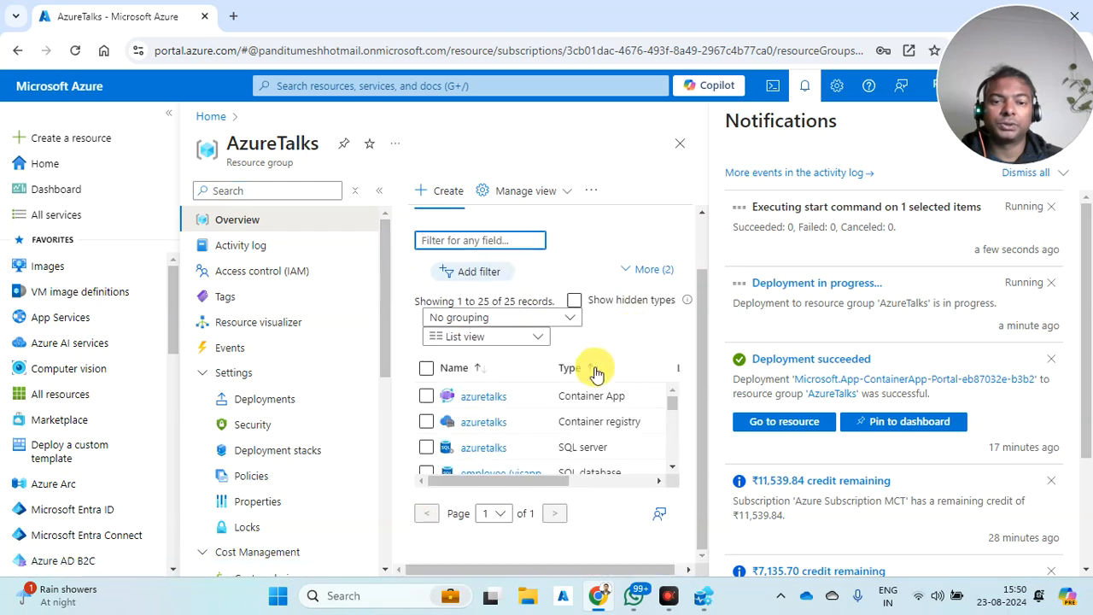
scroll(530, 419, down, 1)
scroll(529, 417, up, 1)
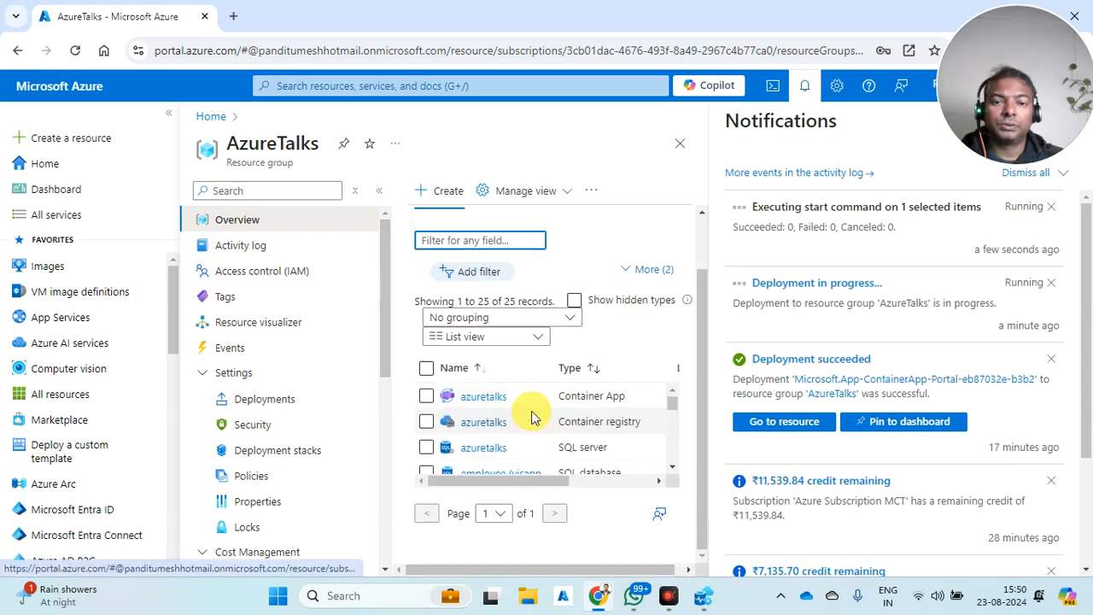
click(476, 447)
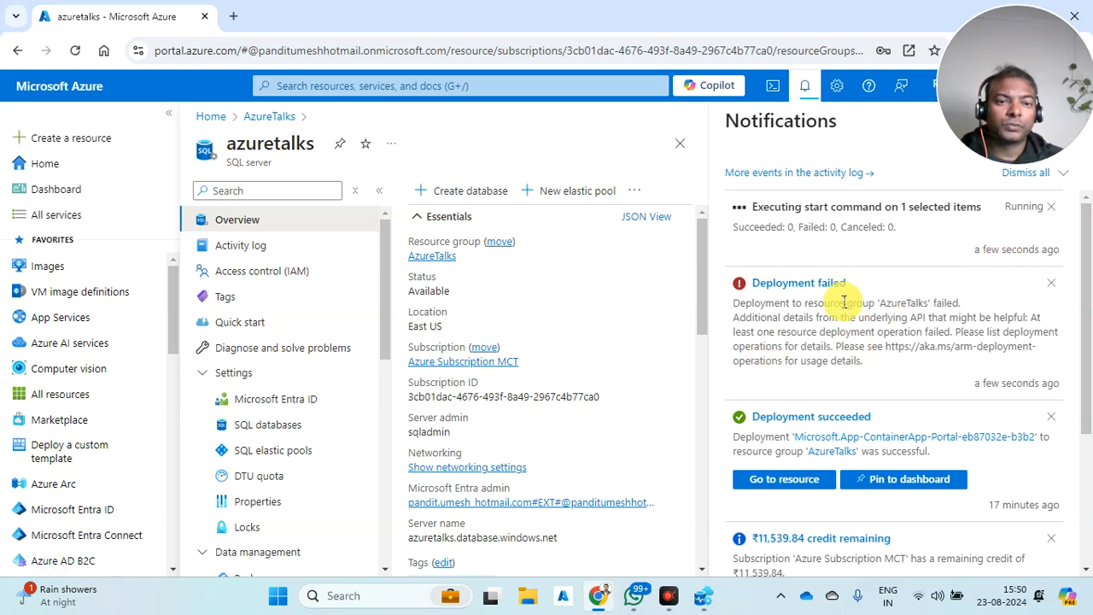
- Open the failed deployment's details and dismiss the notifications list
click(789, 285)
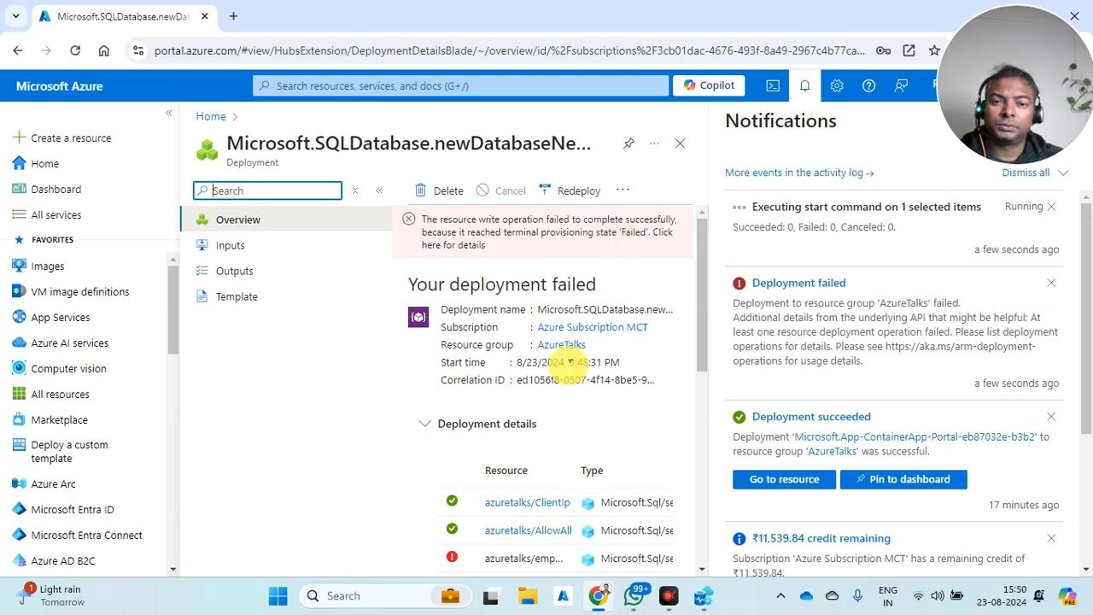
scroll(566, 373, down, 1)
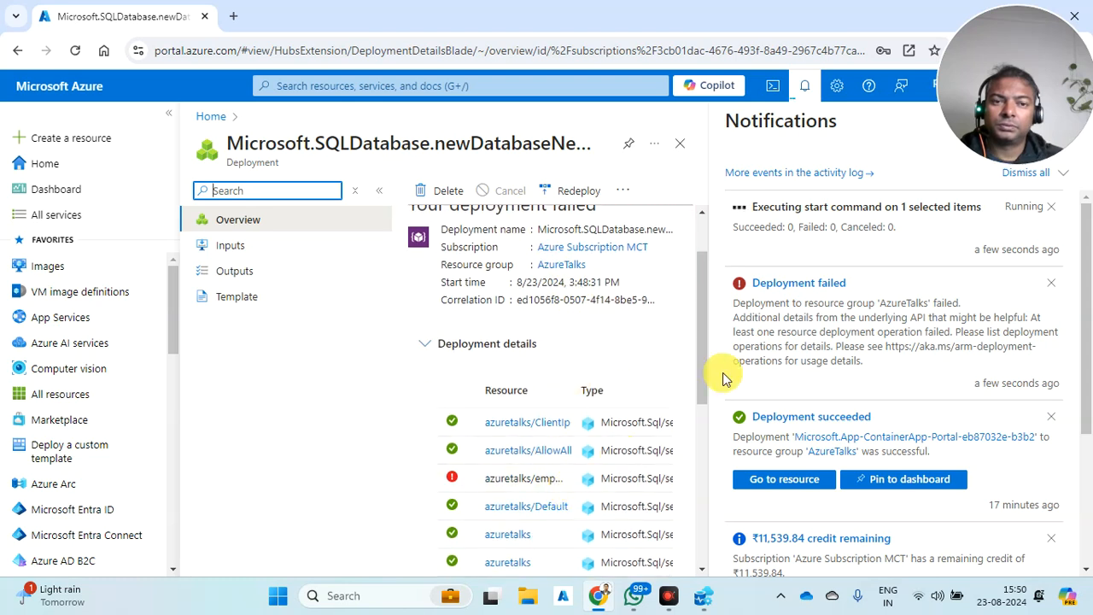
drag(1038, 126, 724, 127)
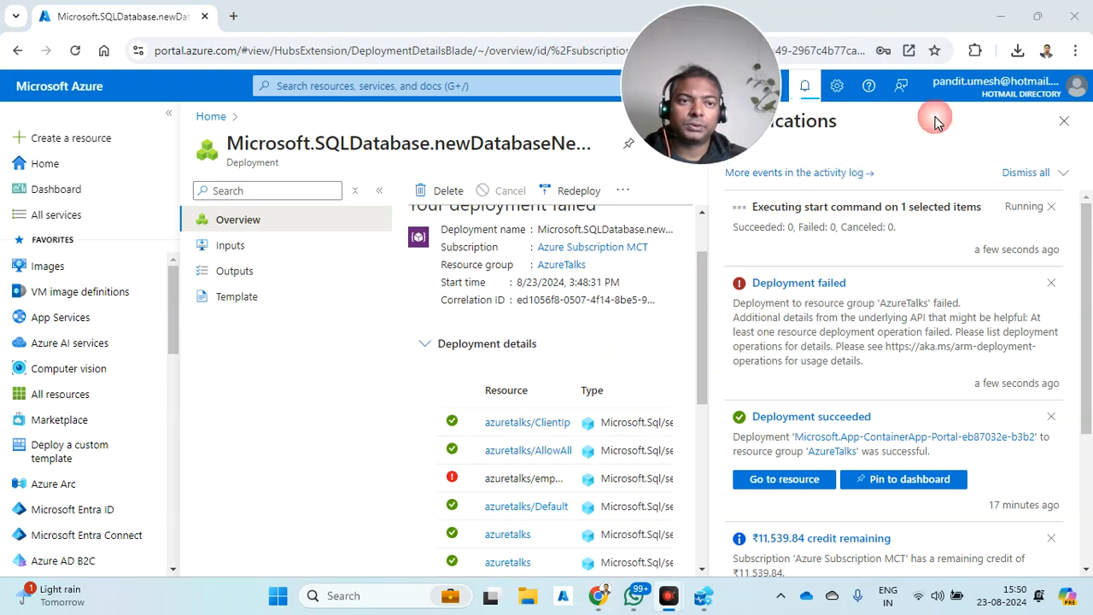
click(1065, 123)
scroll(956, 361, down, 1)
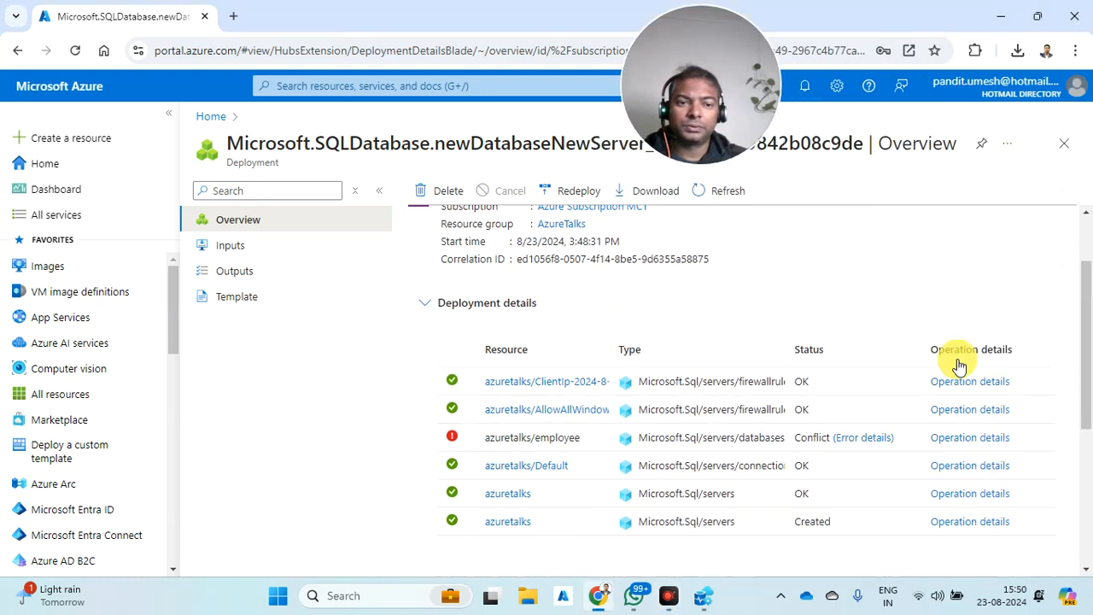
- Read the raw error explaining why the employee database deployment failed, then close it
click(865, 400)
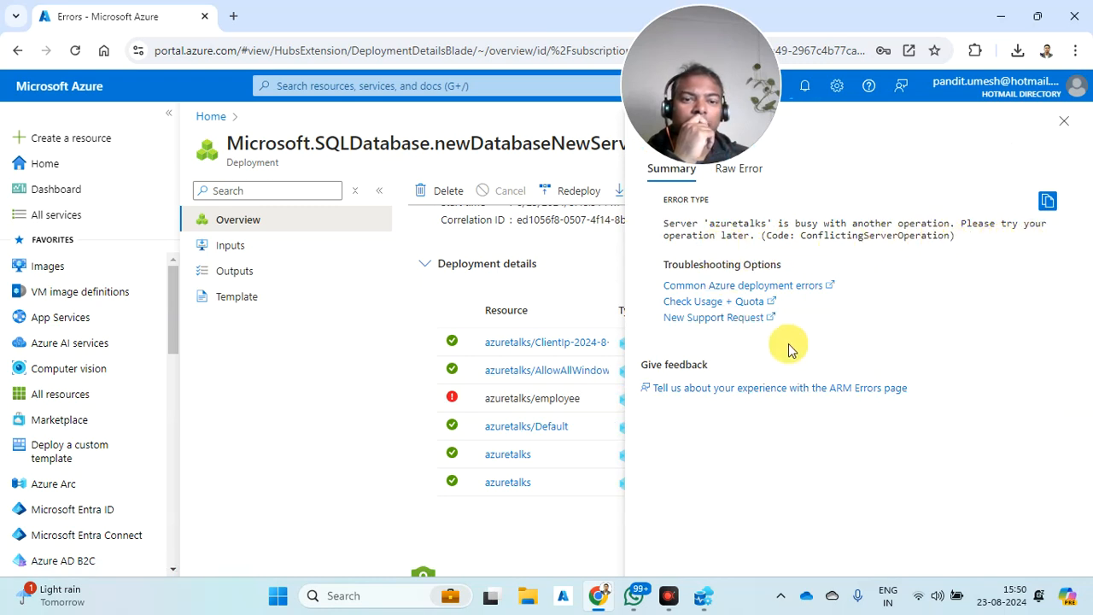
click(755, 178)
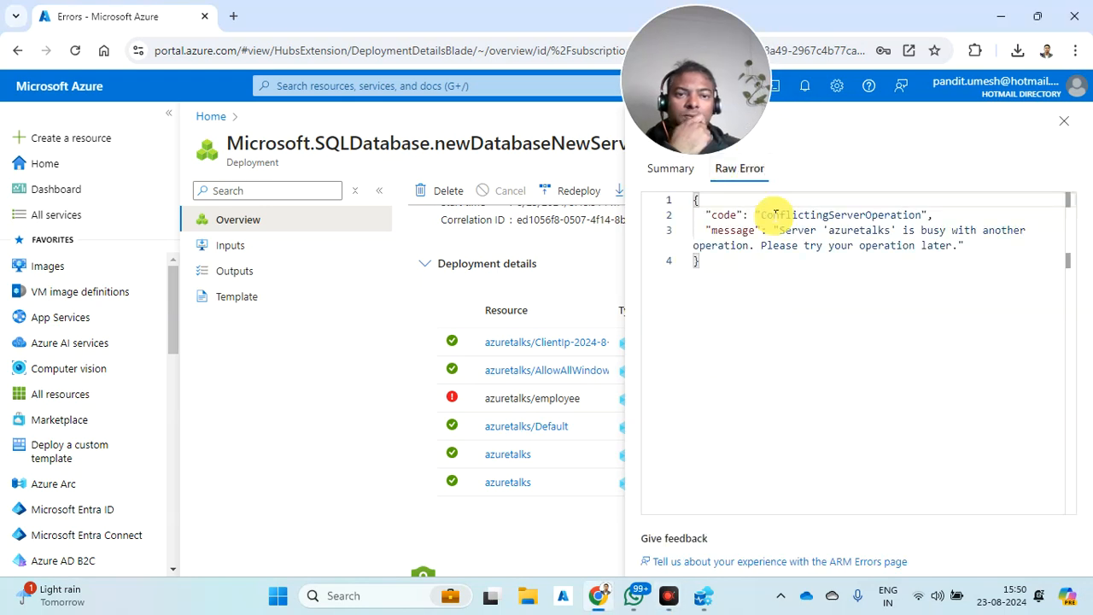
drag(696, 57, 558, 62)
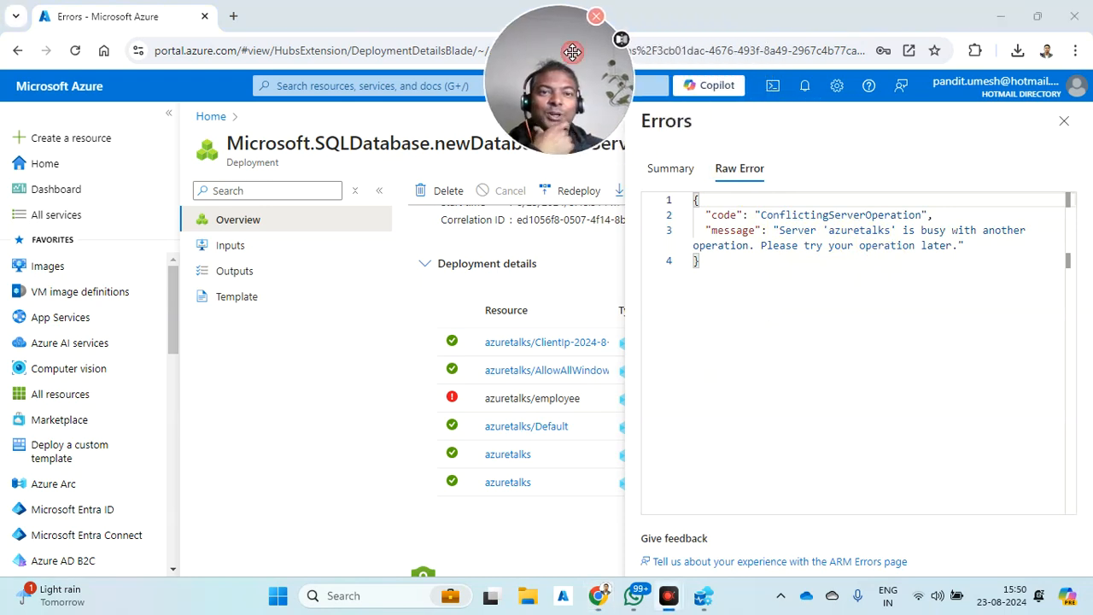
click(1064, 121)
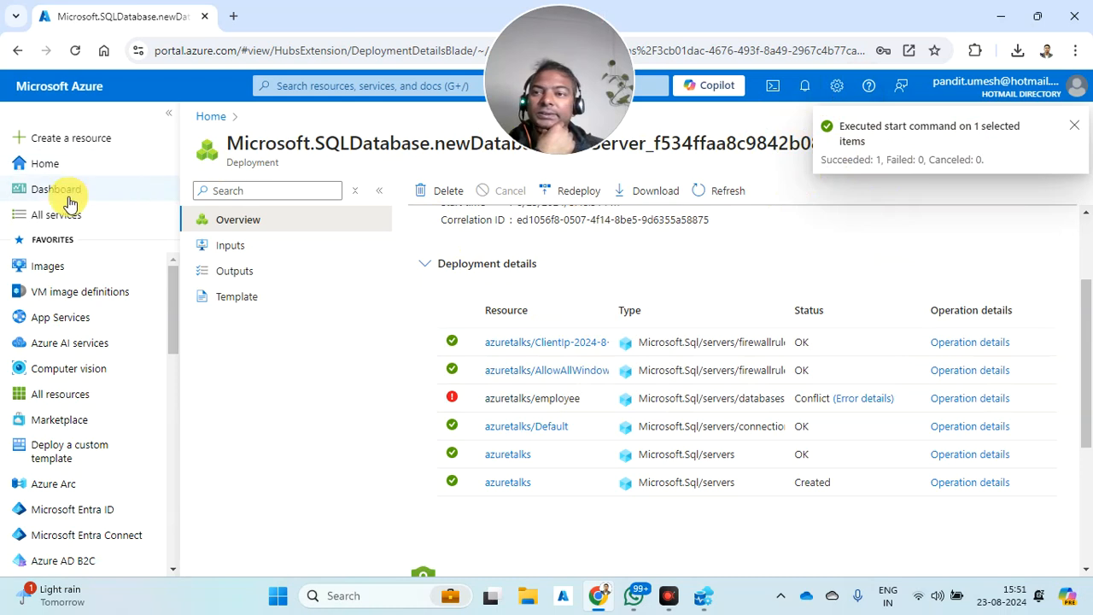
- Redeploy the failed deployment to review its template (employee, GeneralPurpose, eastus)
scroll(547, 247, up, 2)
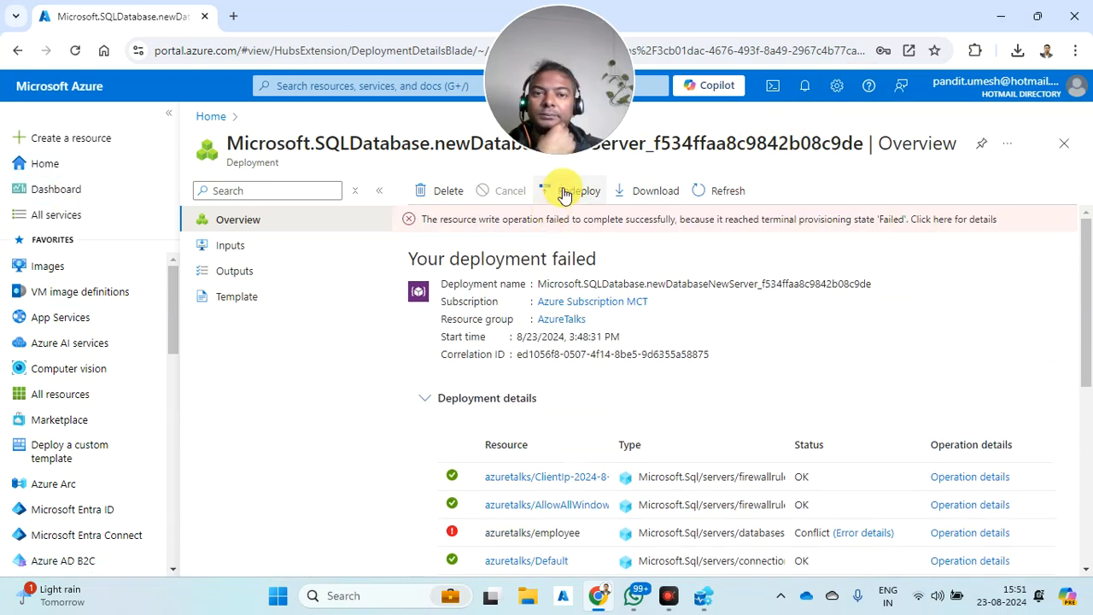
click(564, 193)
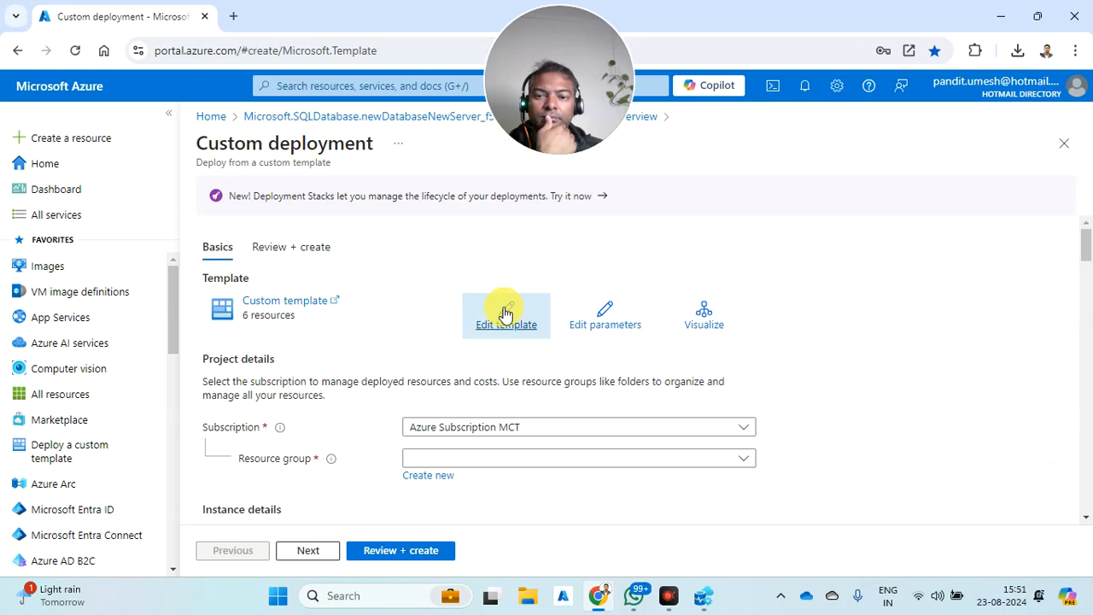
scroll(505, 300, down, 5)
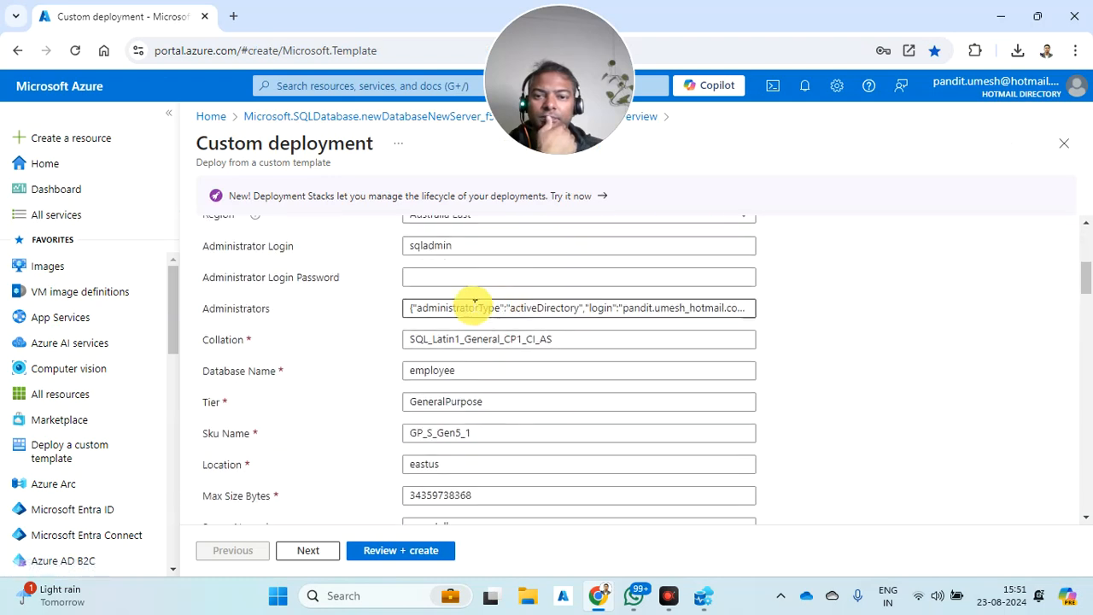
scroll(359, 264, up, 4)
- Copy the server name azuretalks.database.windows.net from the server overview and switch to Azure Data Studio
click(214, 116)
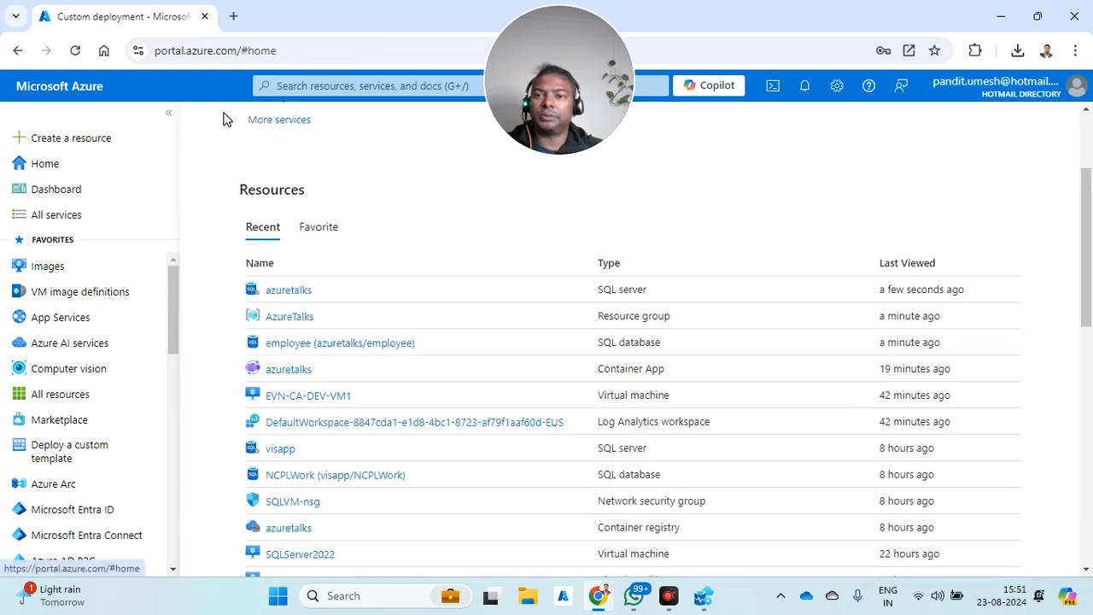
click(295, 290)
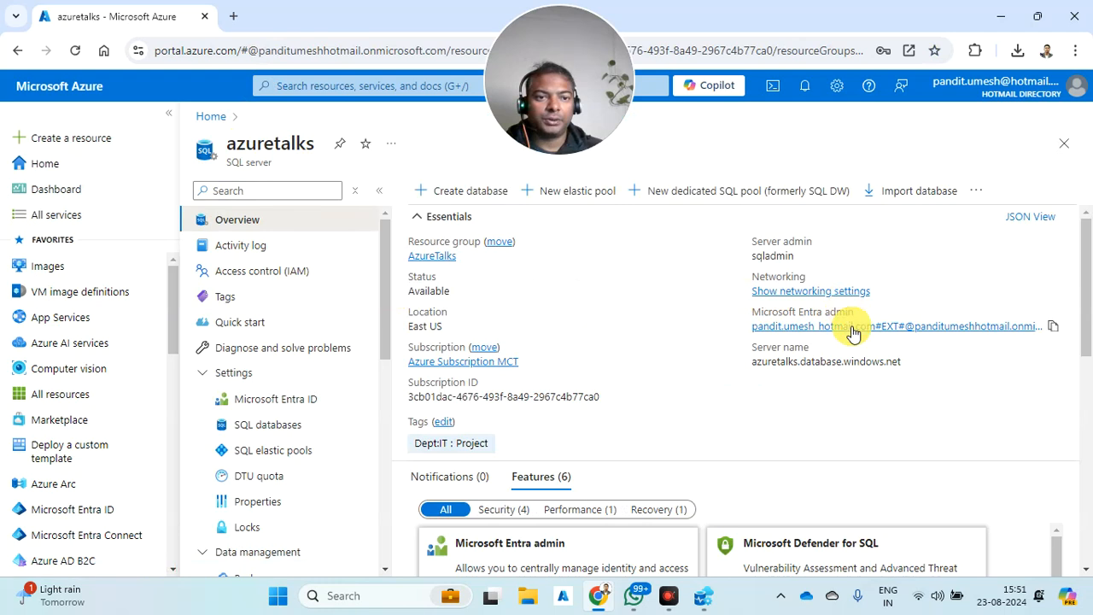
click(907, 362)
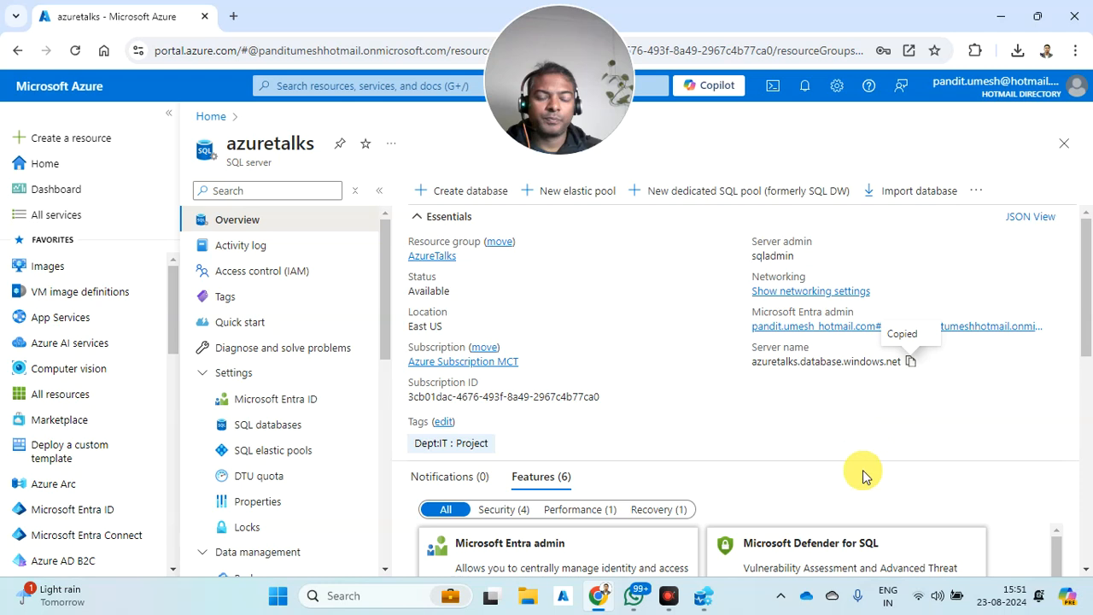
click(702, 596)
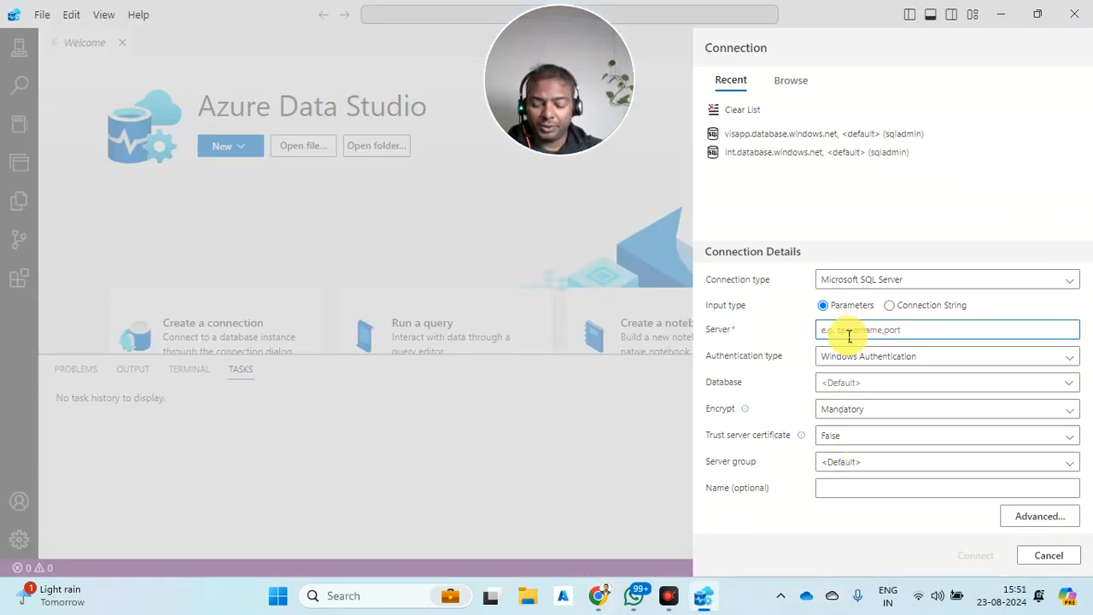
- Connect to azuretalks.database.windows.net using SQL Login with the admin user name and password
key(ctrl+v)
click(836, 390)
click(852, 360)
click(855, 359)
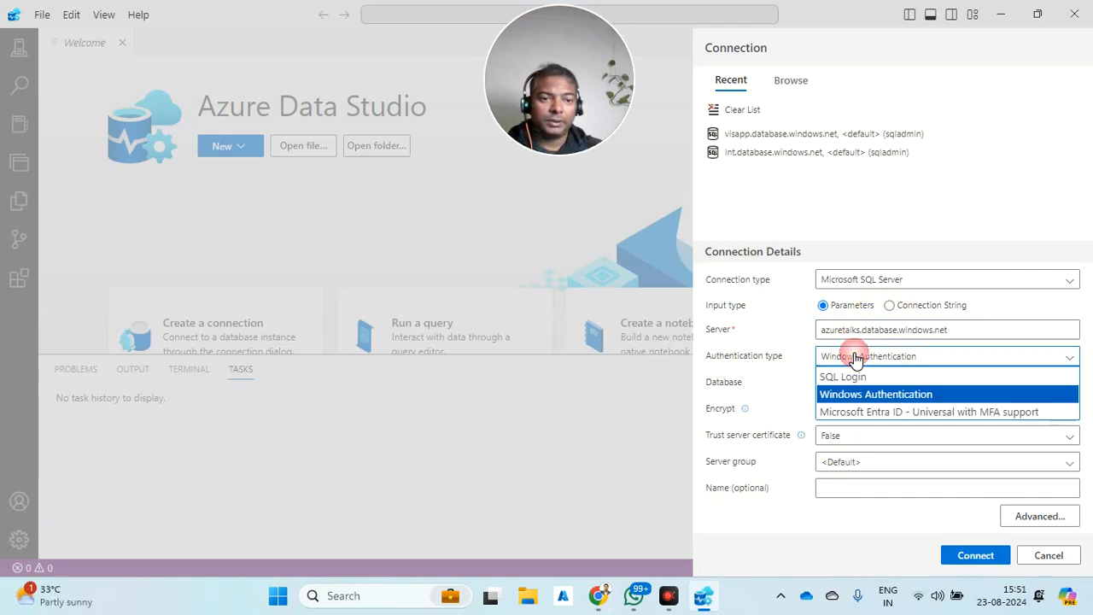
click(852, 380)
click(866, 313)
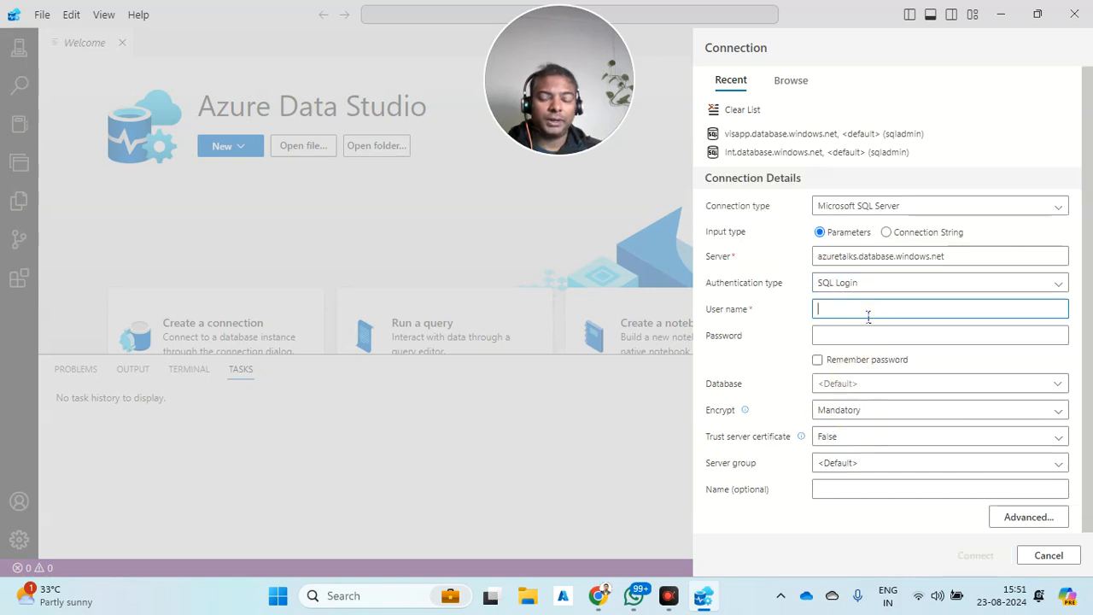
text(sq)
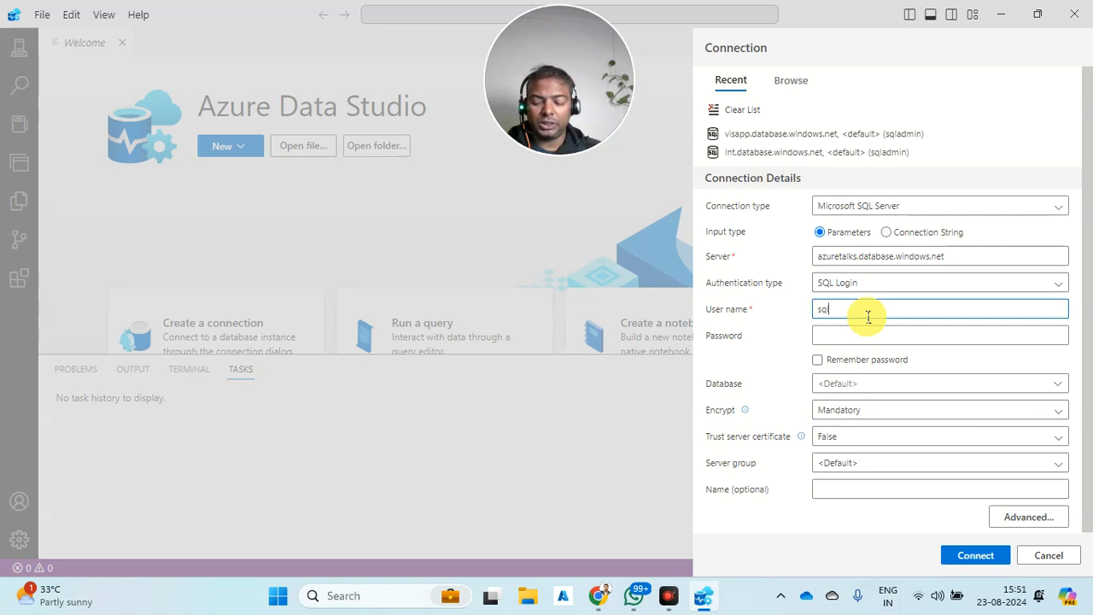
key(Tab)
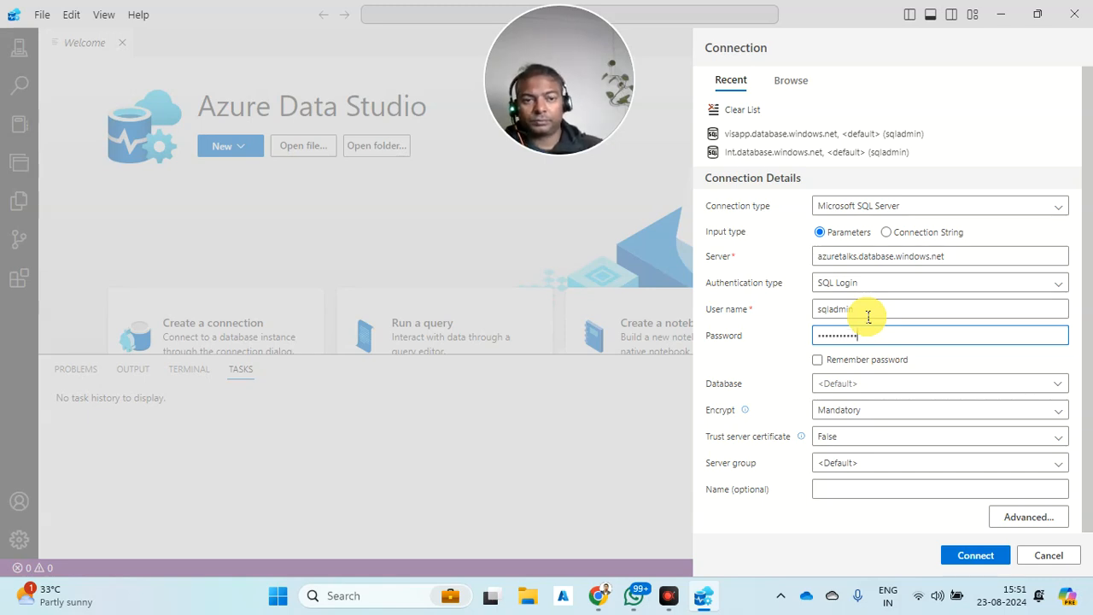
click(973, 557)
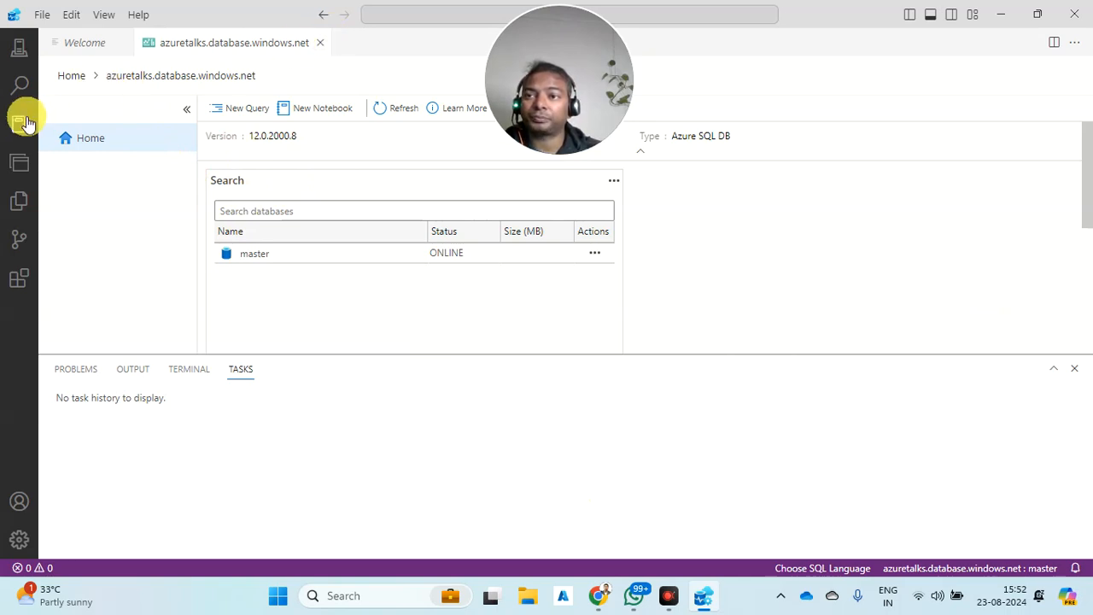
- Start a new database on the azuretalks server named testdb
click(1001, 14)
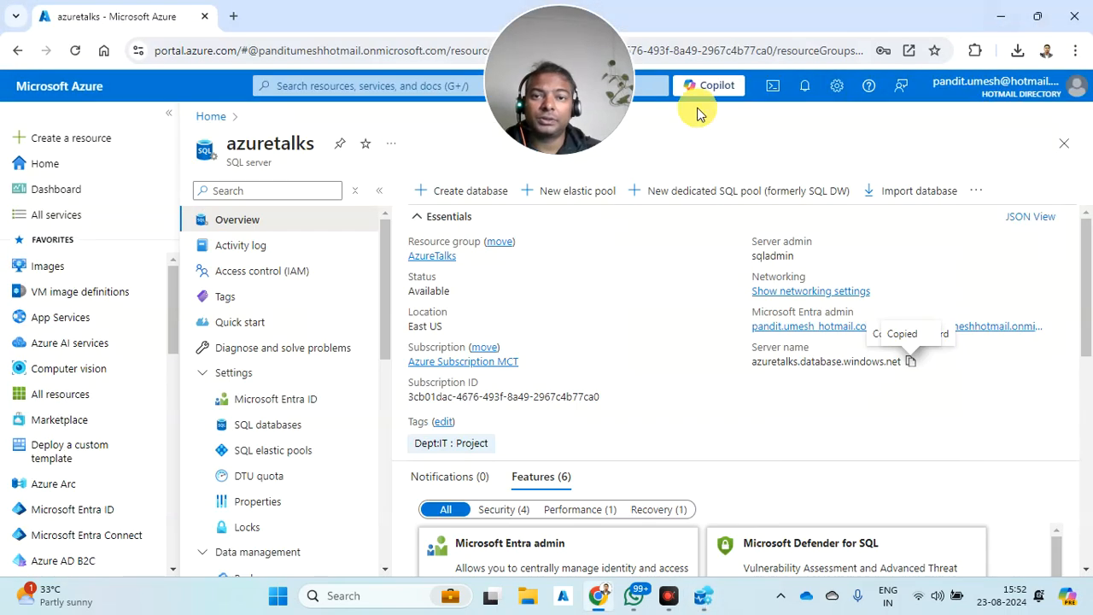
click(471, 193)
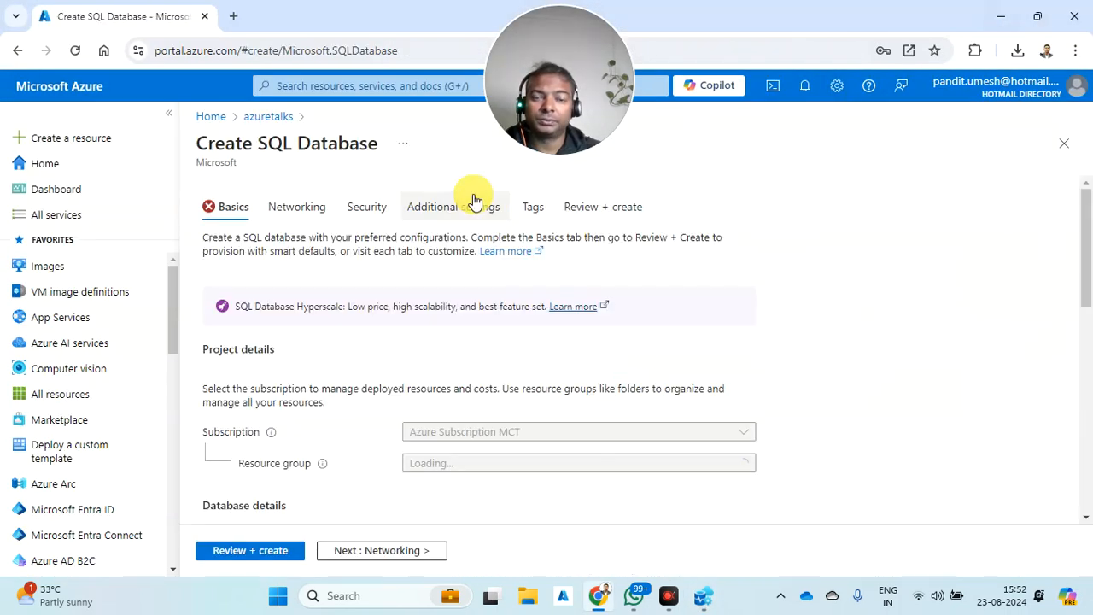
scroll(534, 375, down, 2)
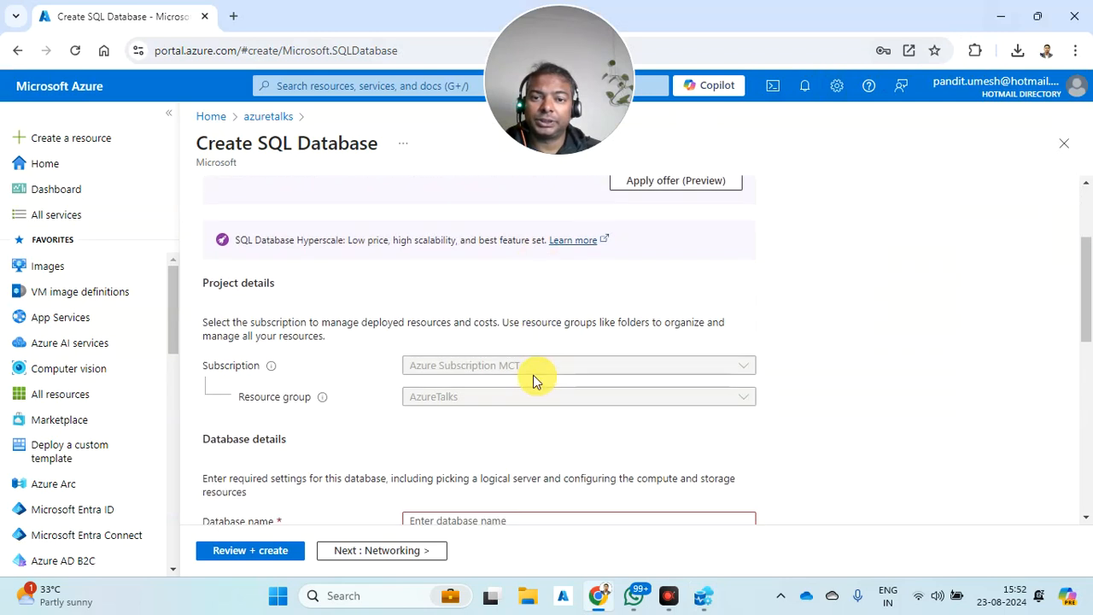
scroll(488, 398, down, 2)
scroll(469, 389, down, 1)
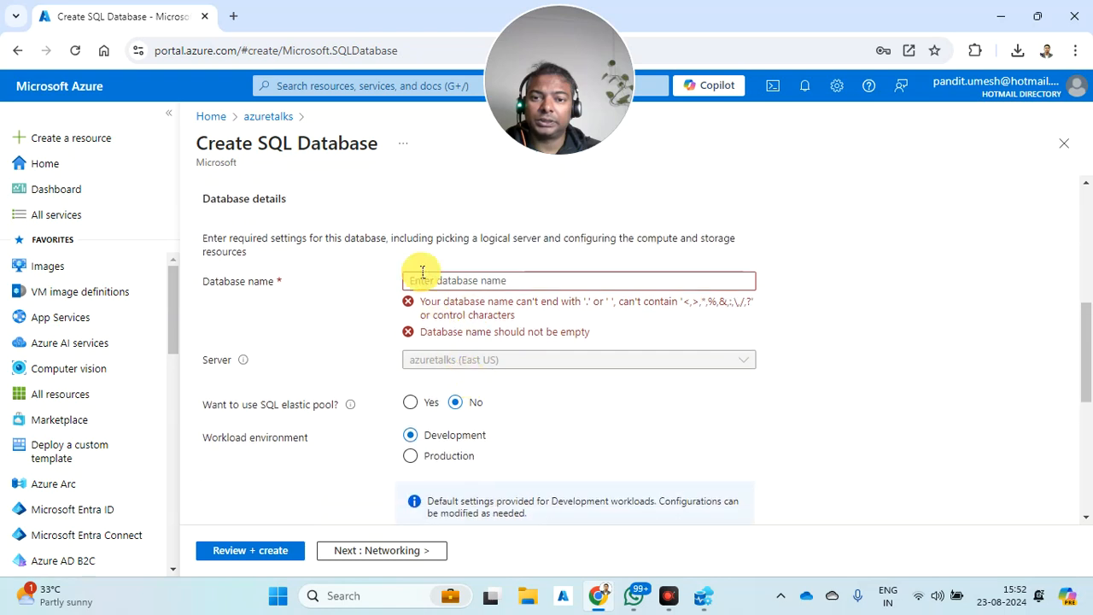
click(422, 280)
scroll(422, 282, down, 4)
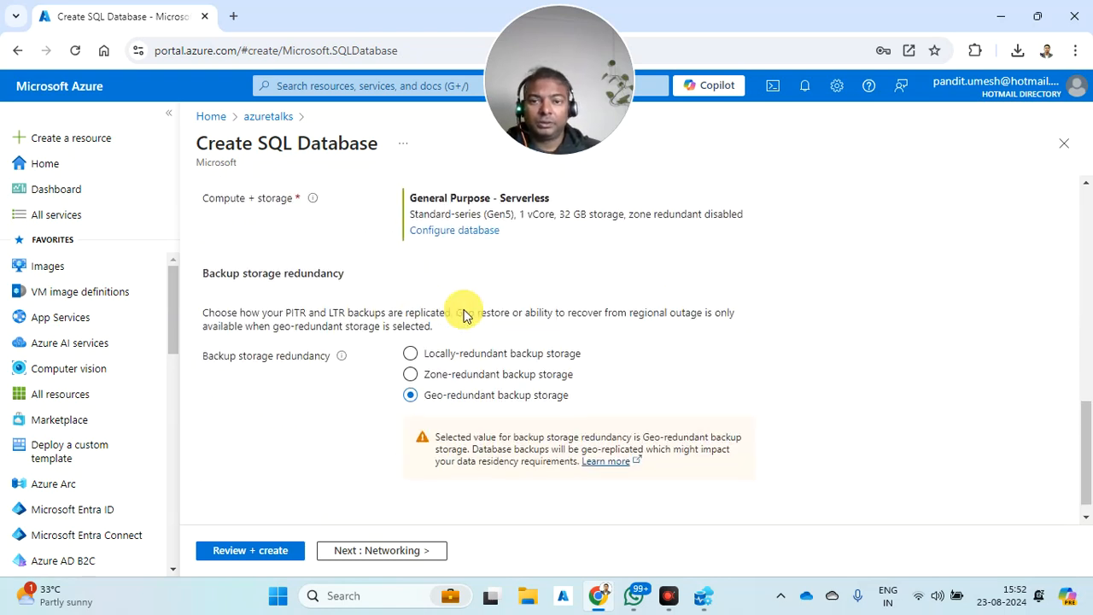
scroll(423, 290, up, 4)
click(444, 261)
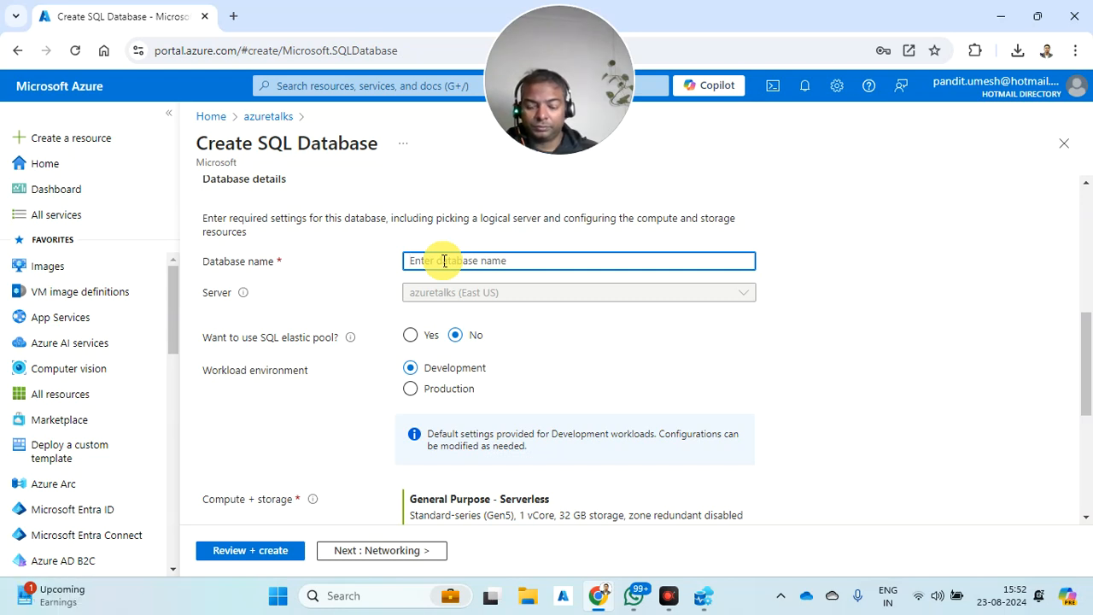
text(testdb)
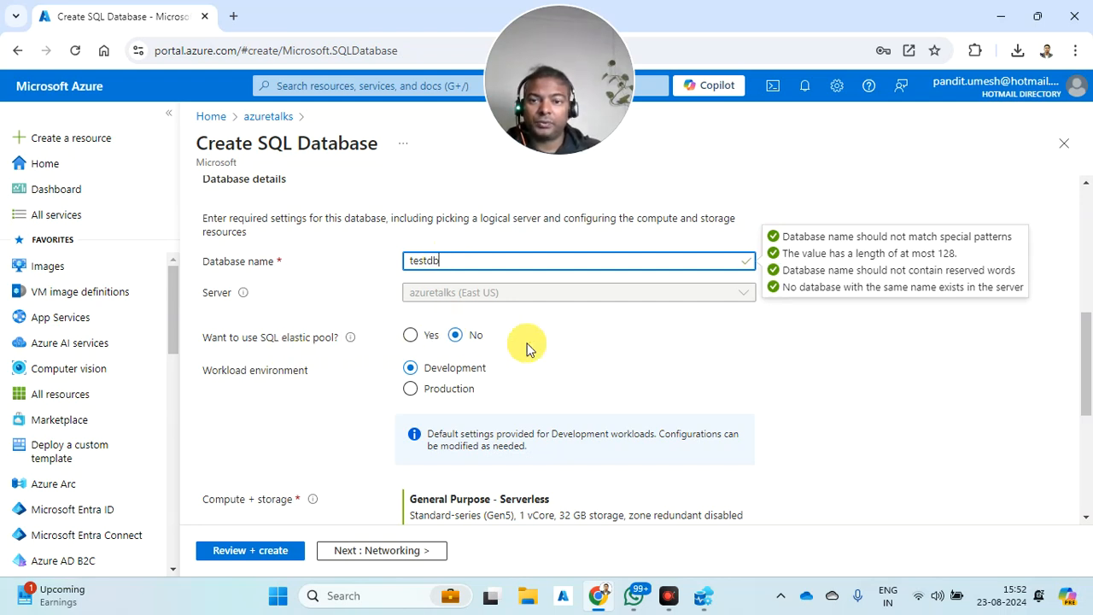
- Give testdb General Purpose serverless compute and locally-redundant backup storage
scroll(512, 350, down, 2)
scroll(434, 343, down, 1)
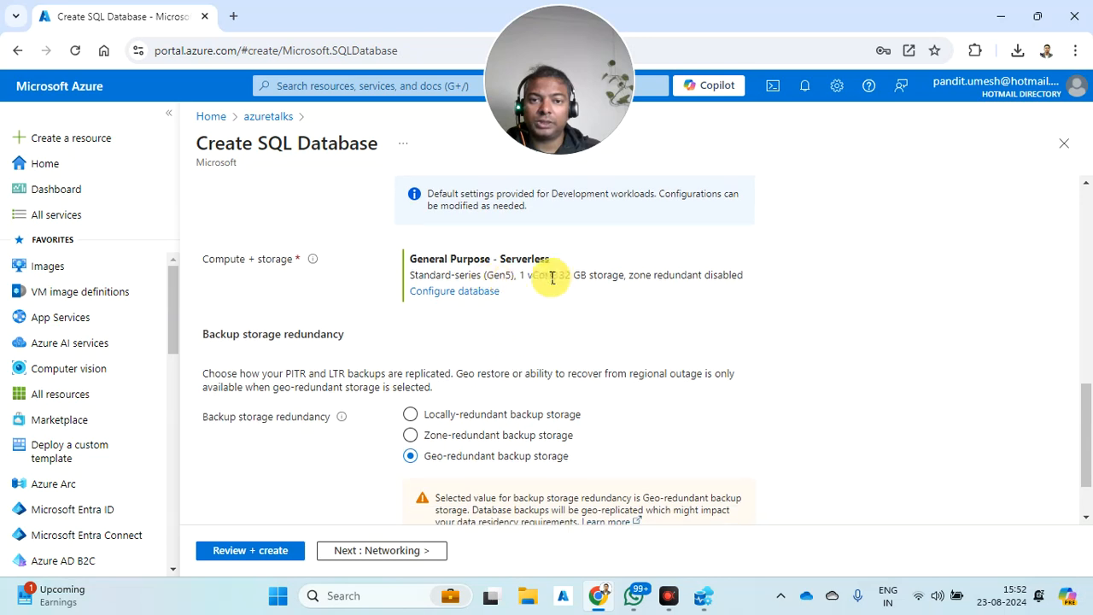
click(469, 296)
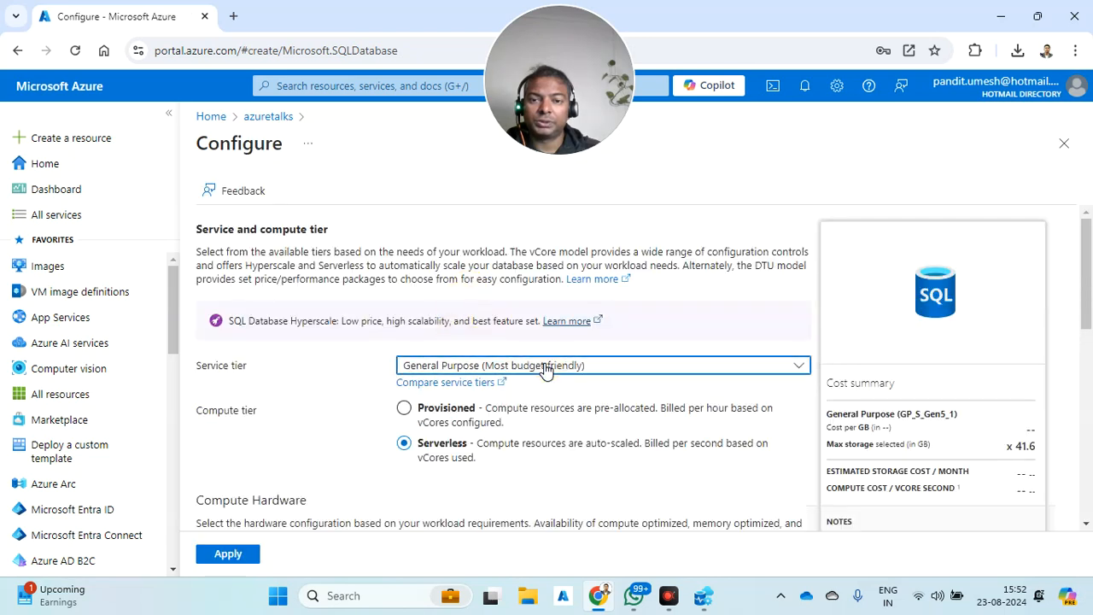
click(546, 367)
click(862, 156)
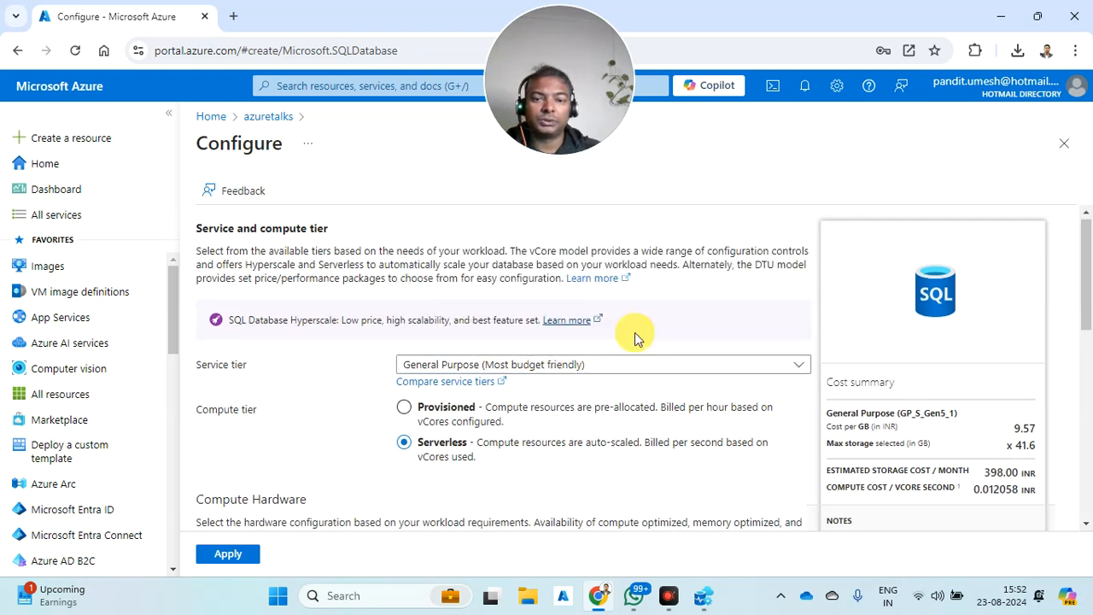
scroll(634, 339, down, 6)
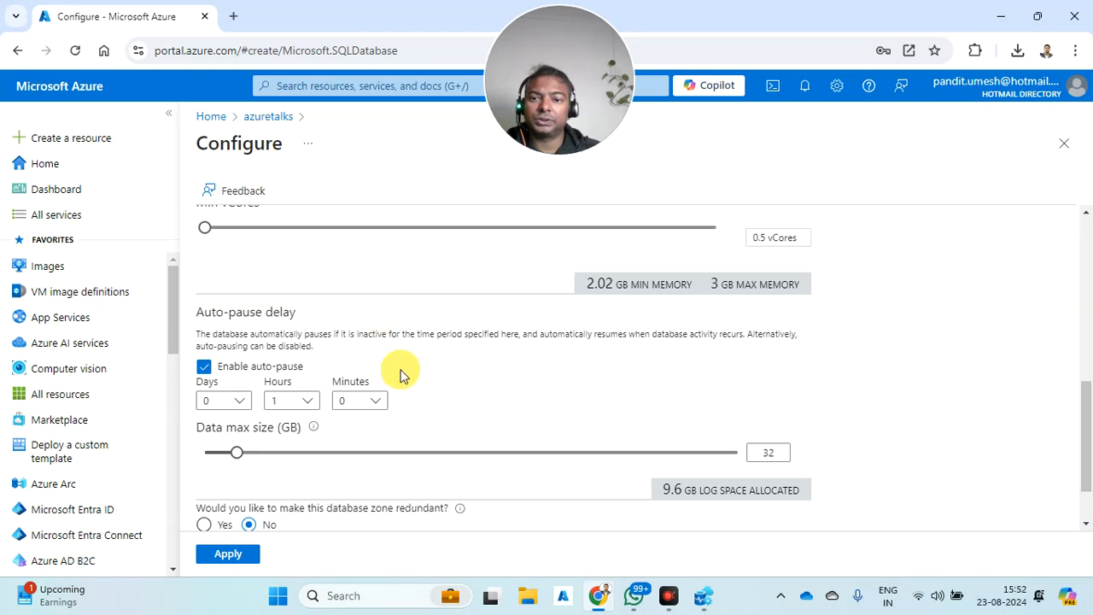
scroll(380, 361, down, 1)
click(233, 553)
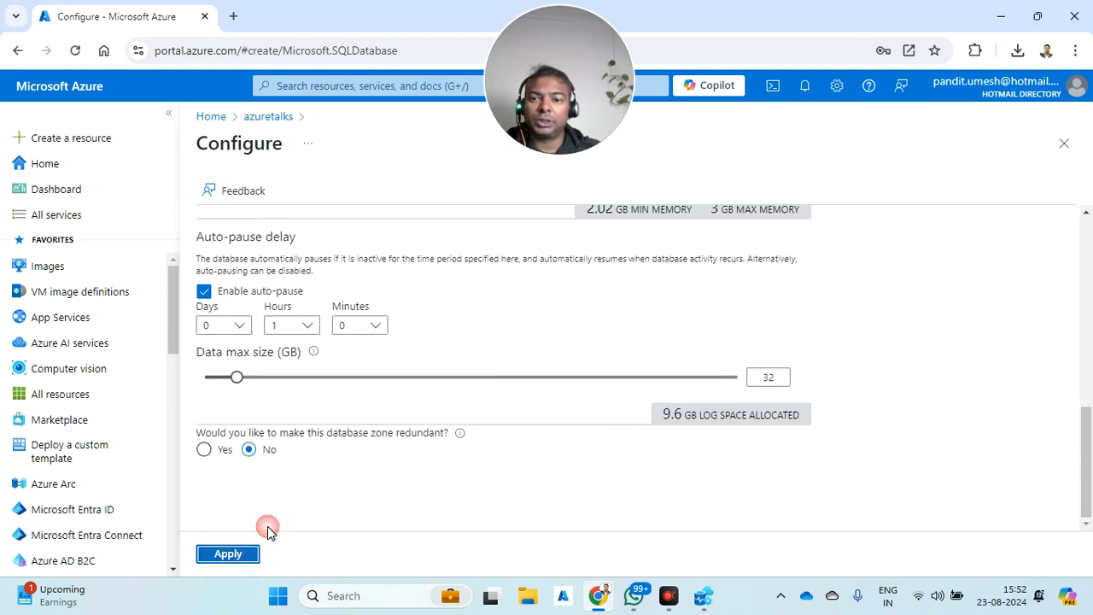
click(483, 421)
- Add the current client IP to the firewall and pass through security and additional settings
click(487, 422)
click(405, 552)
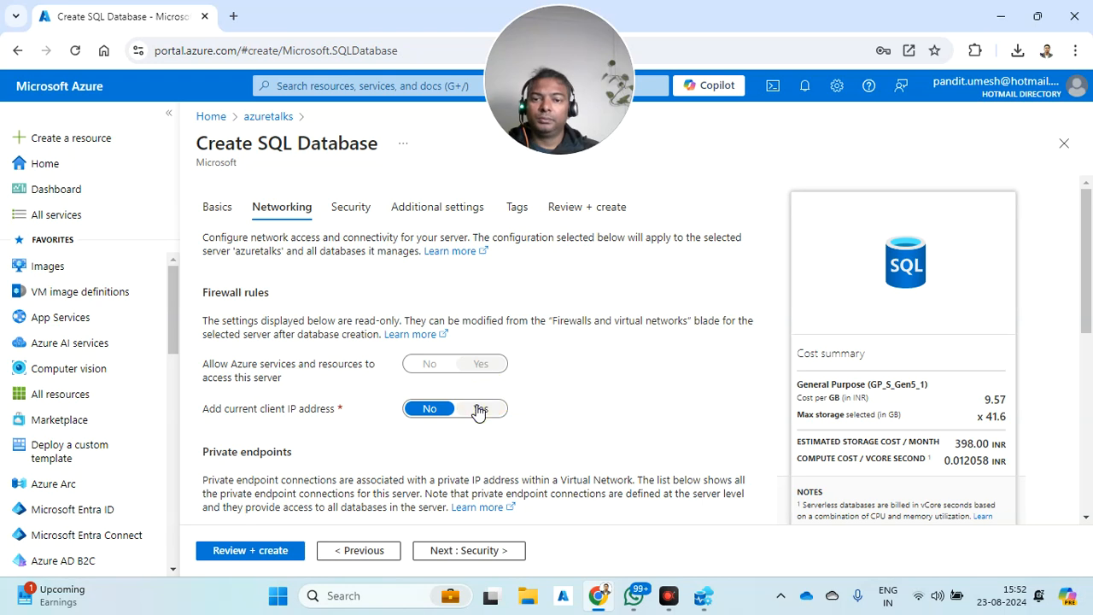
click(477, 410)
scroll(479, 408, down, 5)
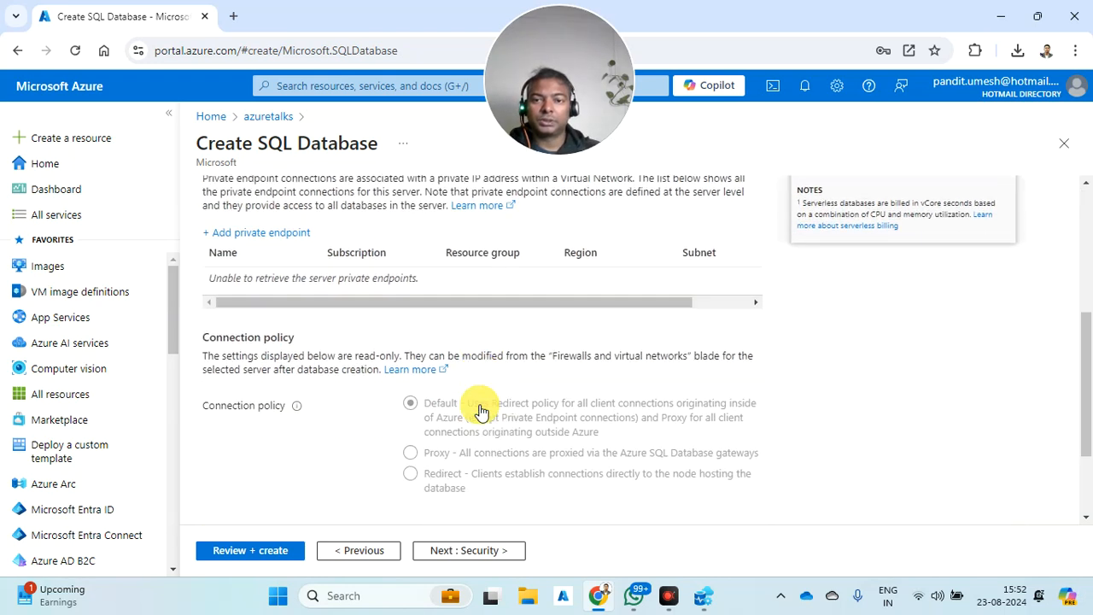
click(466, 553)
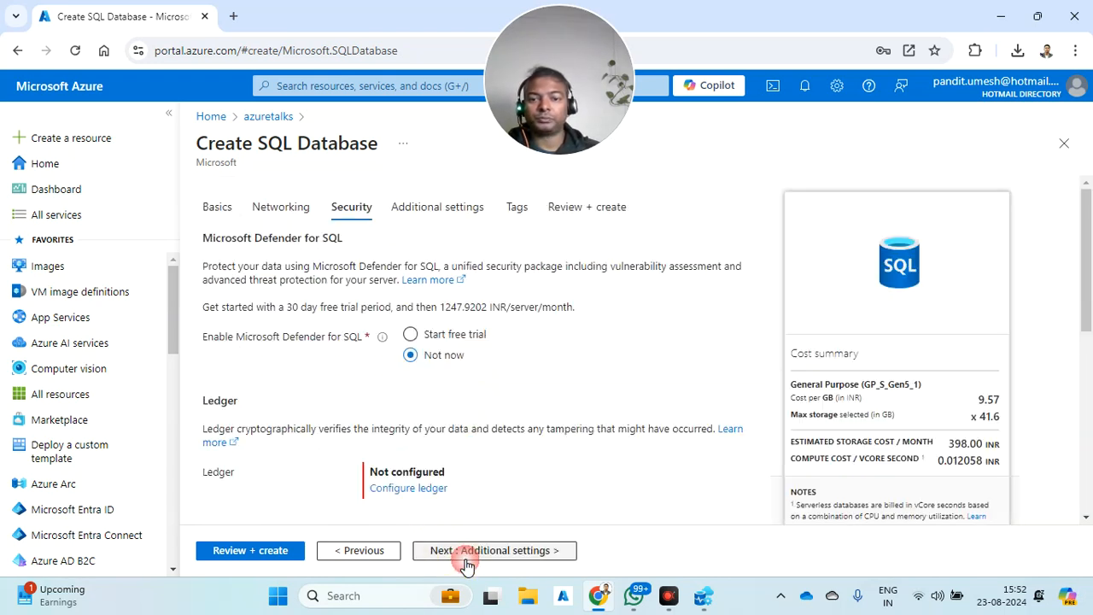
scroll(483, 479, down, 8)
click(475, 551)
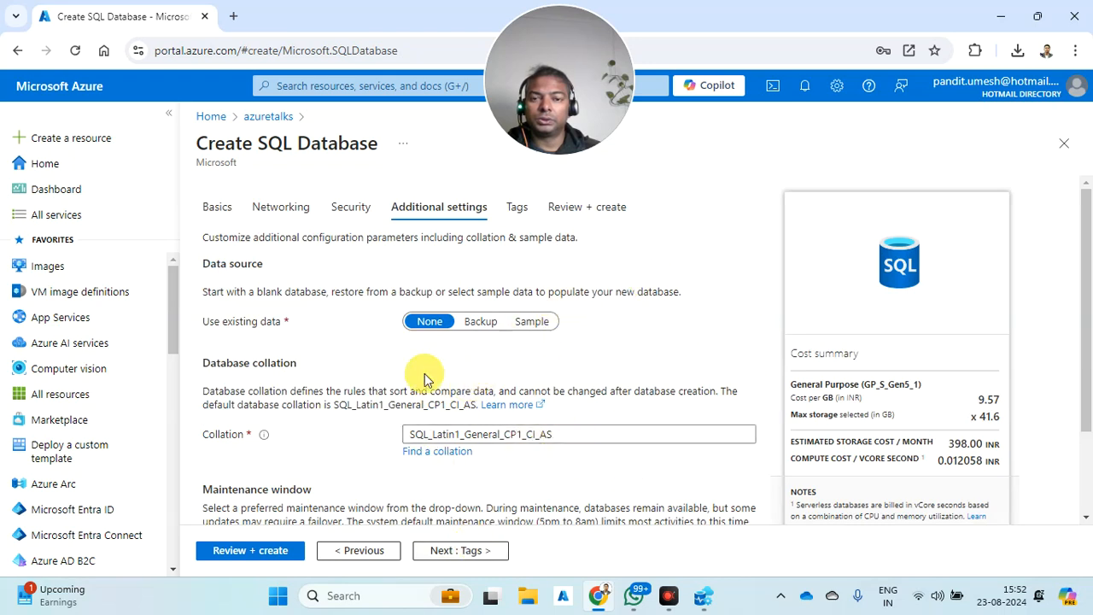
scroll(483, 410, down, 2)
click(468, 548)
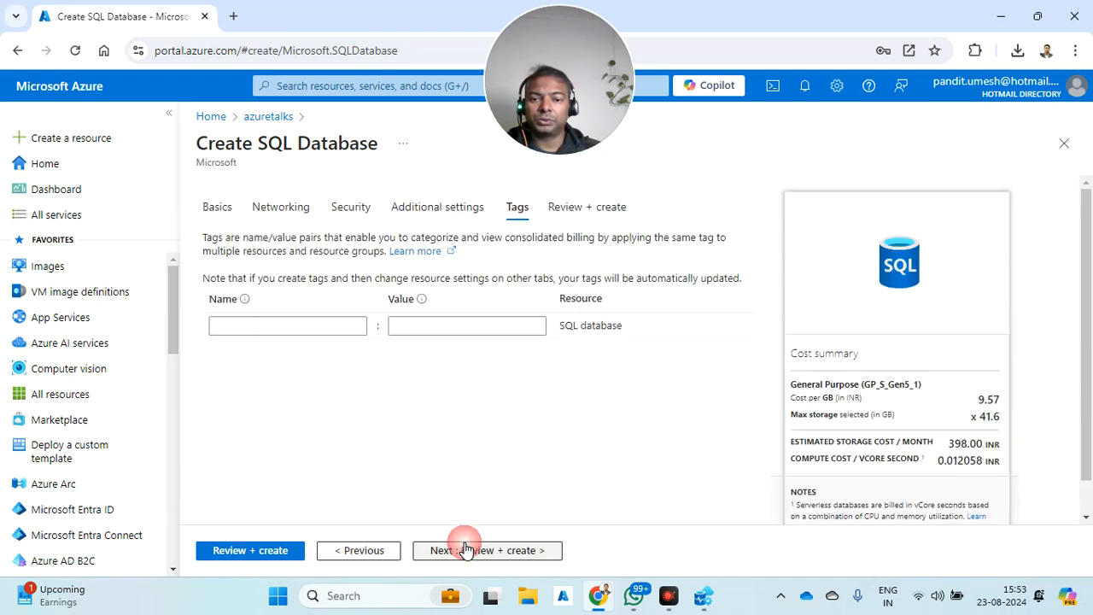
- Tag the database Dept:IT with value Project and submit it for creation
click(319, 325)
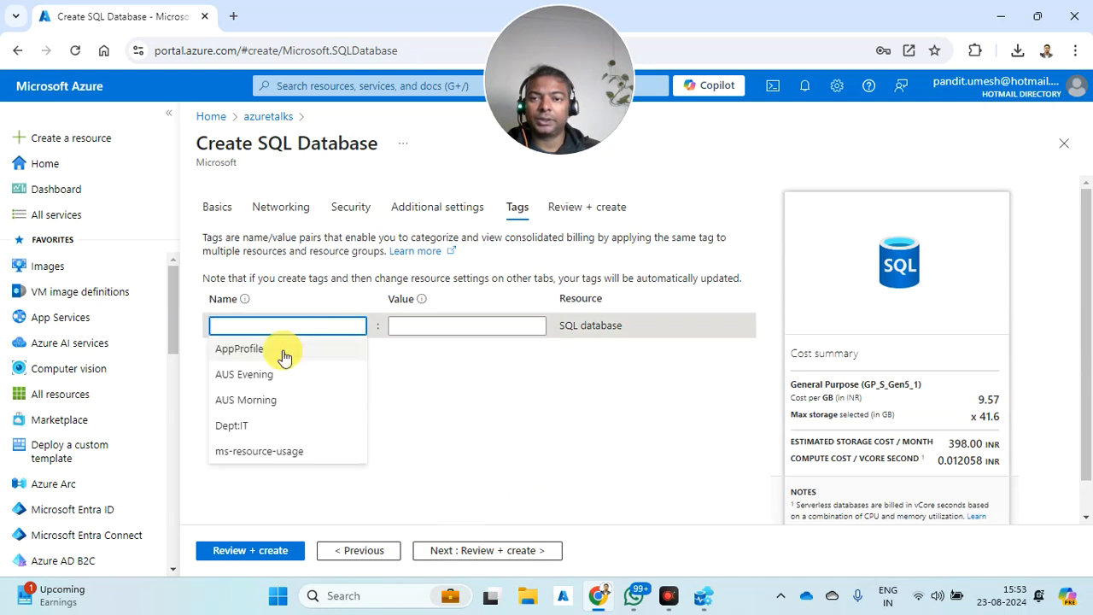
click(239, 425)
click(410, 327)
click(416, 357)
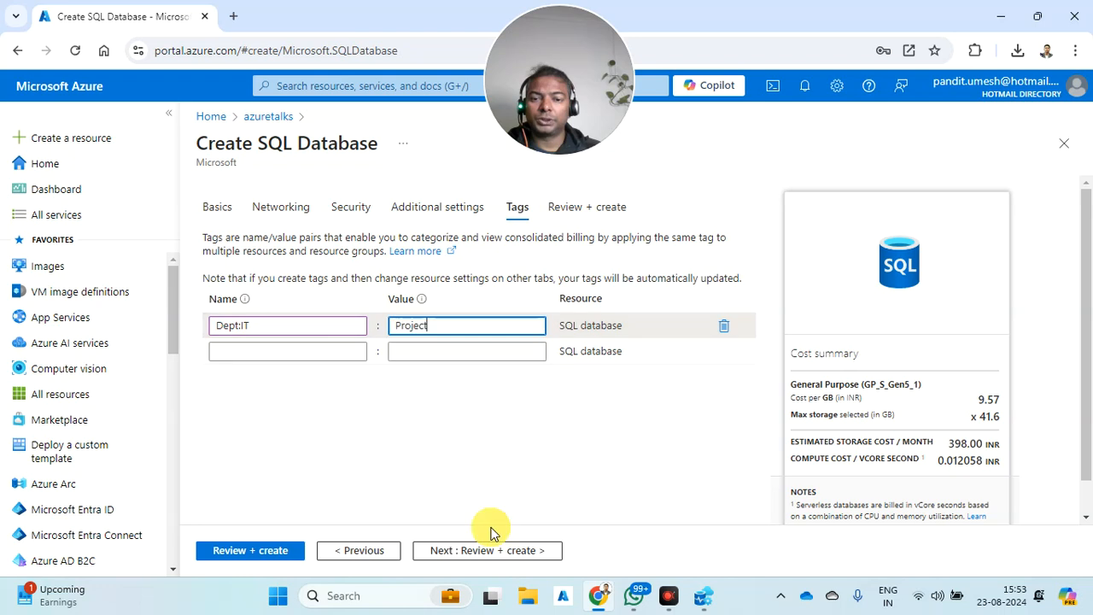
click(487, 550)
scroll(446, 444, down, 5)
scroll(446, 444, down, 3)
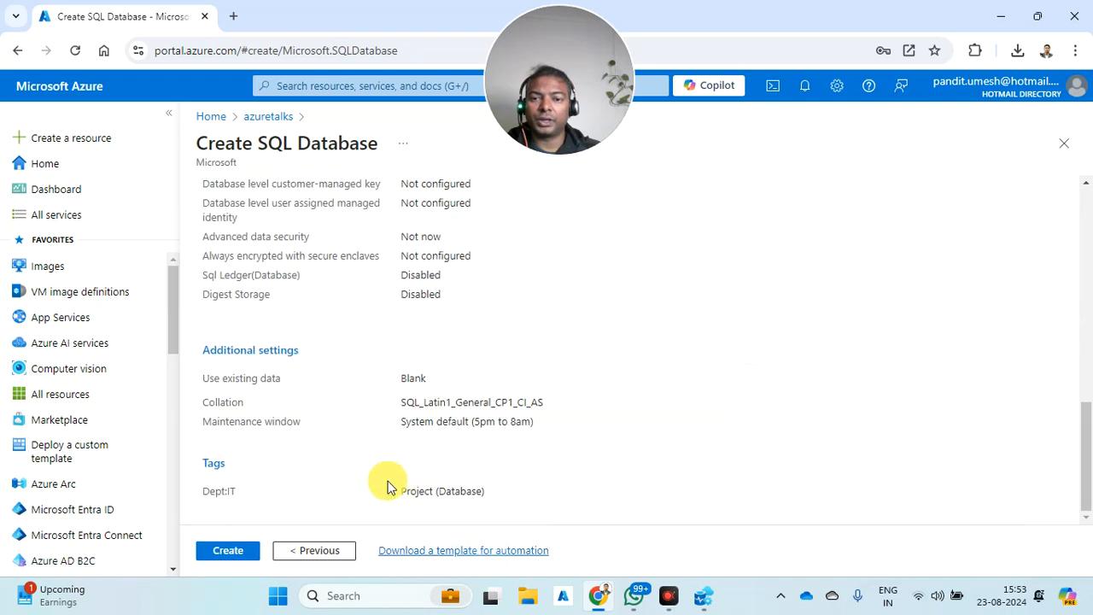
click(229, 550)
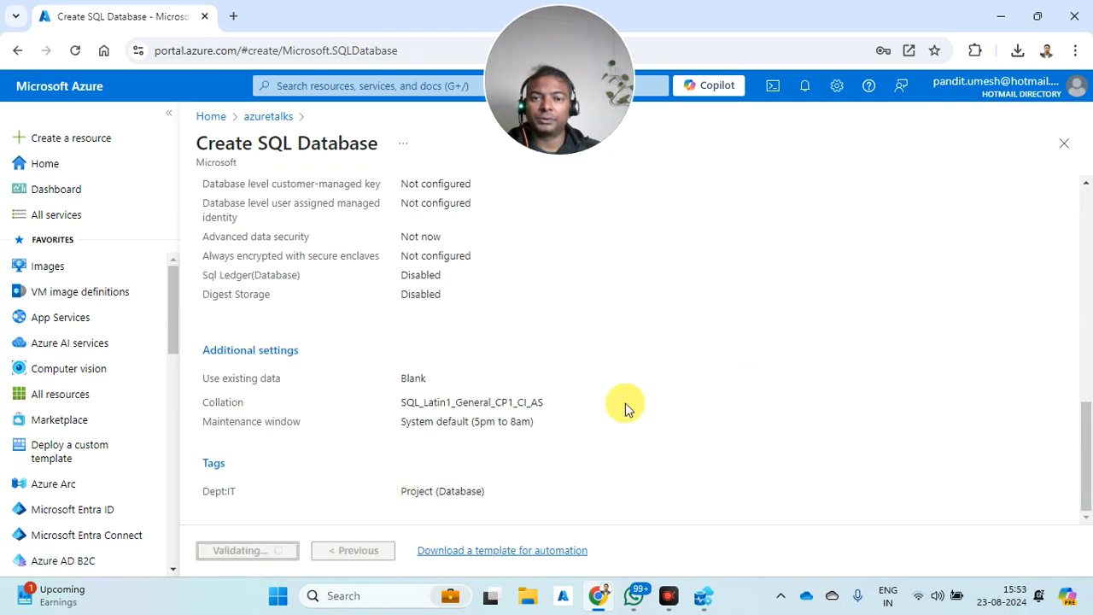
scroll(619, 403, up, 8)
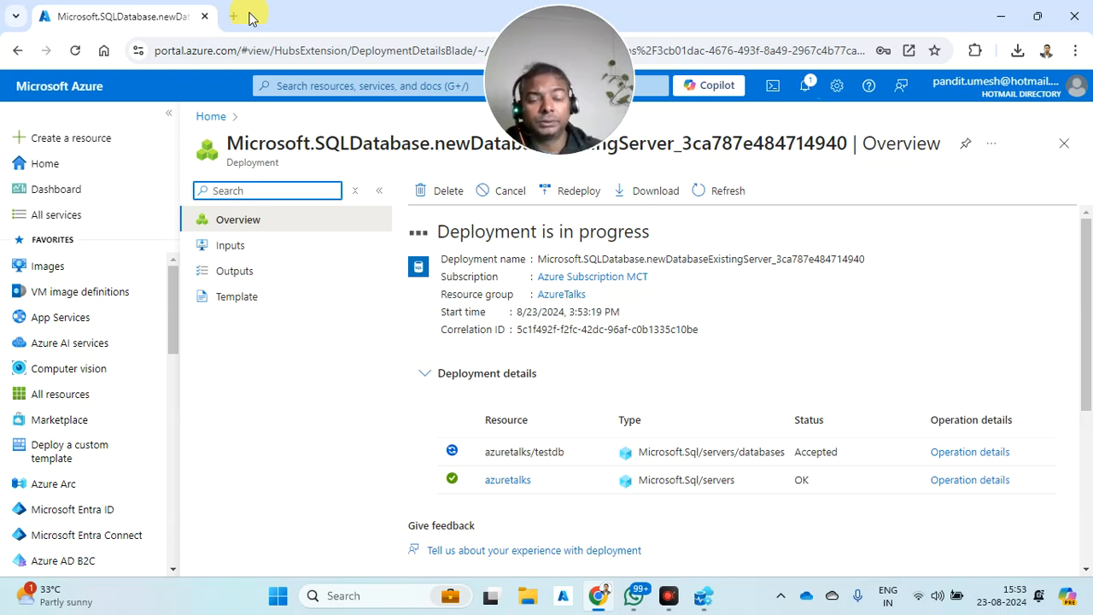
- Switch to Azure Data Studio while the testdb deployment runs
click(698, 600)
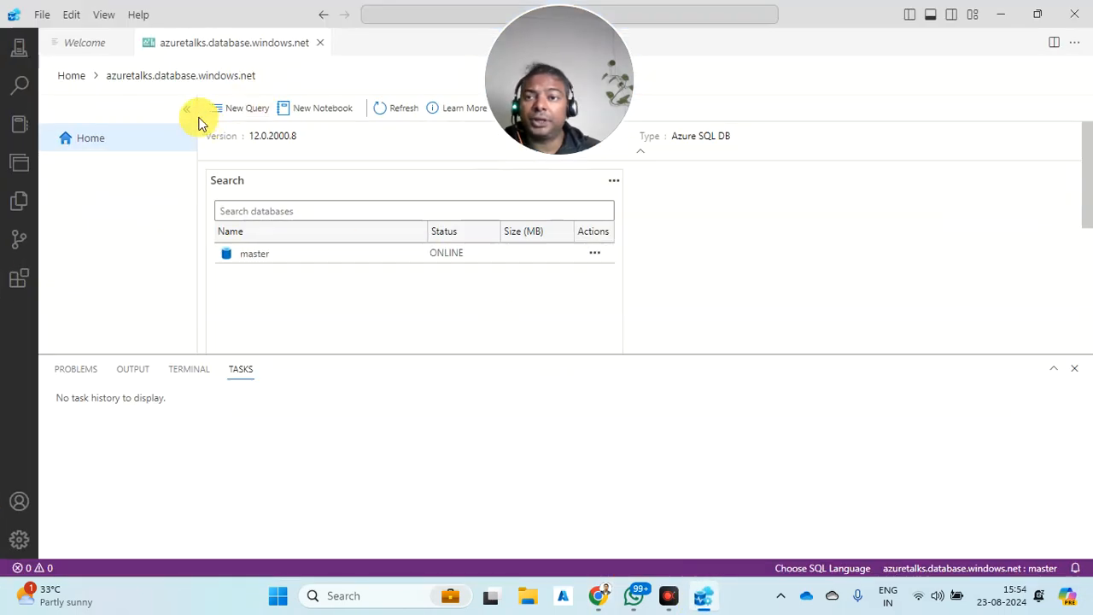
- Refresh the azuretalks server's database list so testdb appears
click(91, 140)
click(221, 110)
click(186, 109)
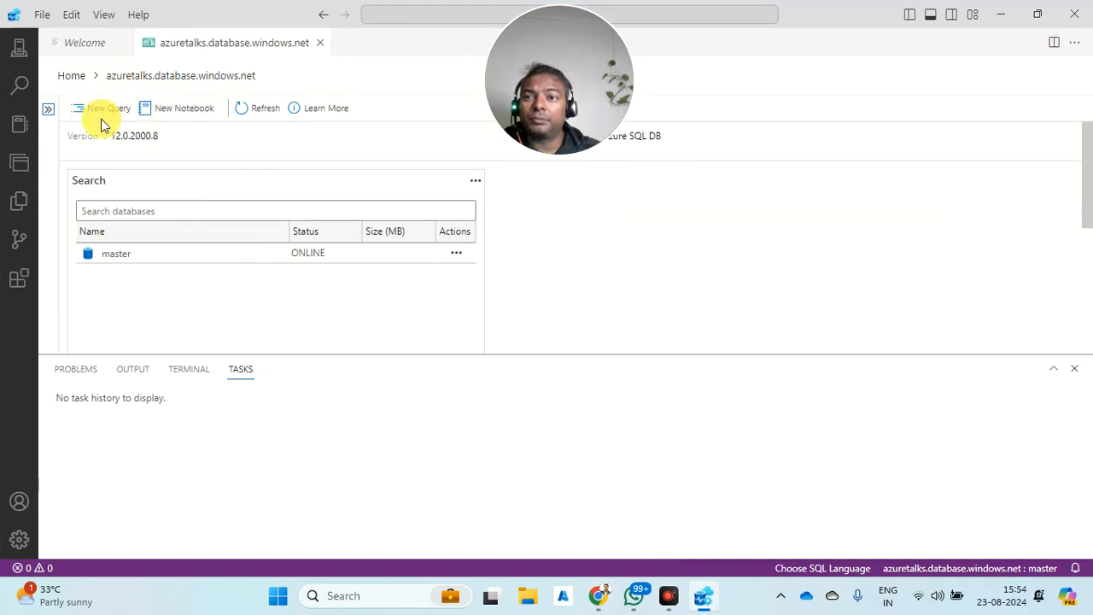
click(50, 113)
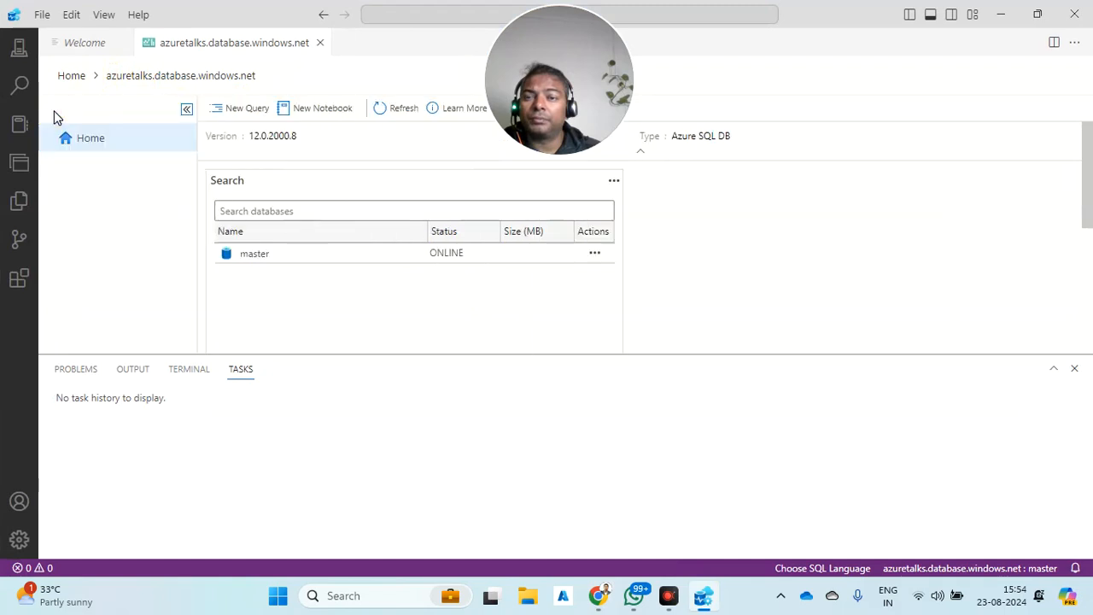
click(392, 111)
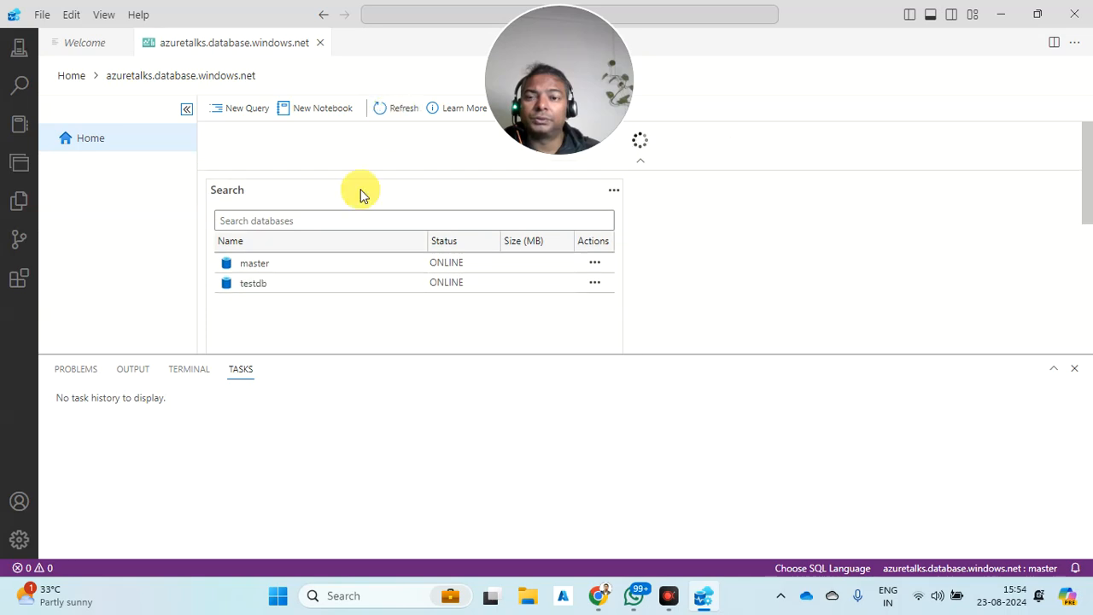
click(291, 284)
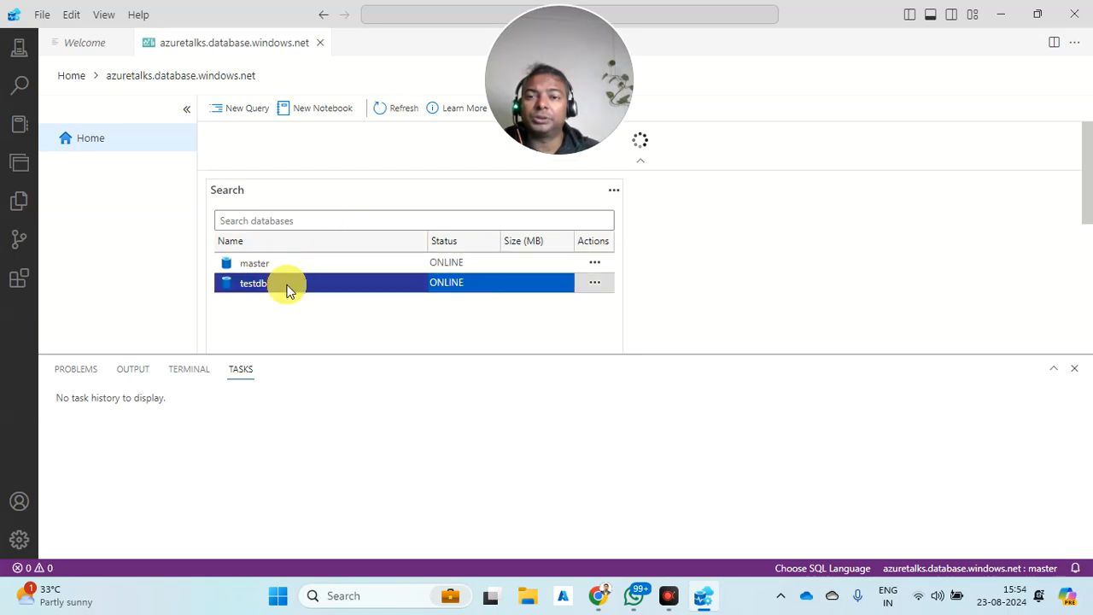
- Open a new query editor connected to testdb
click(236, 108)
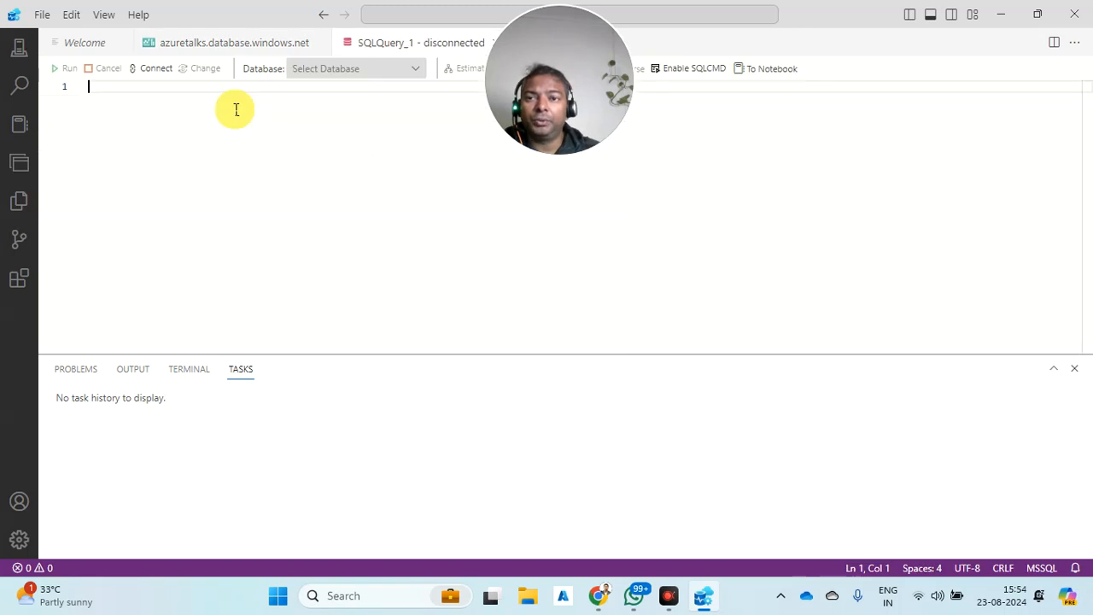
drag(559, 49, 924, 134)
click(424, 68)
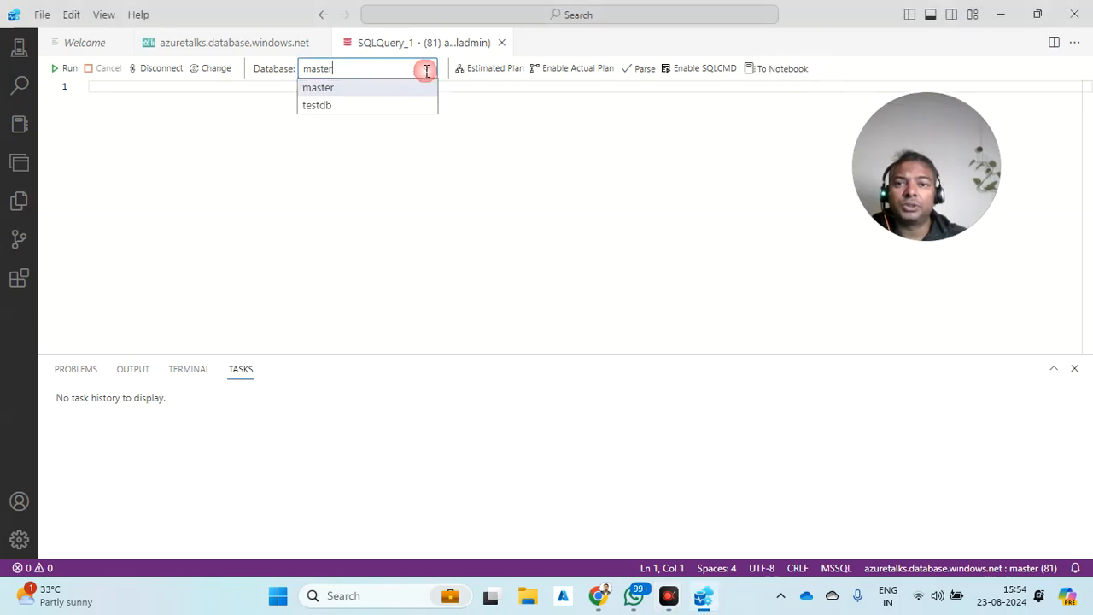
click(363, 107)
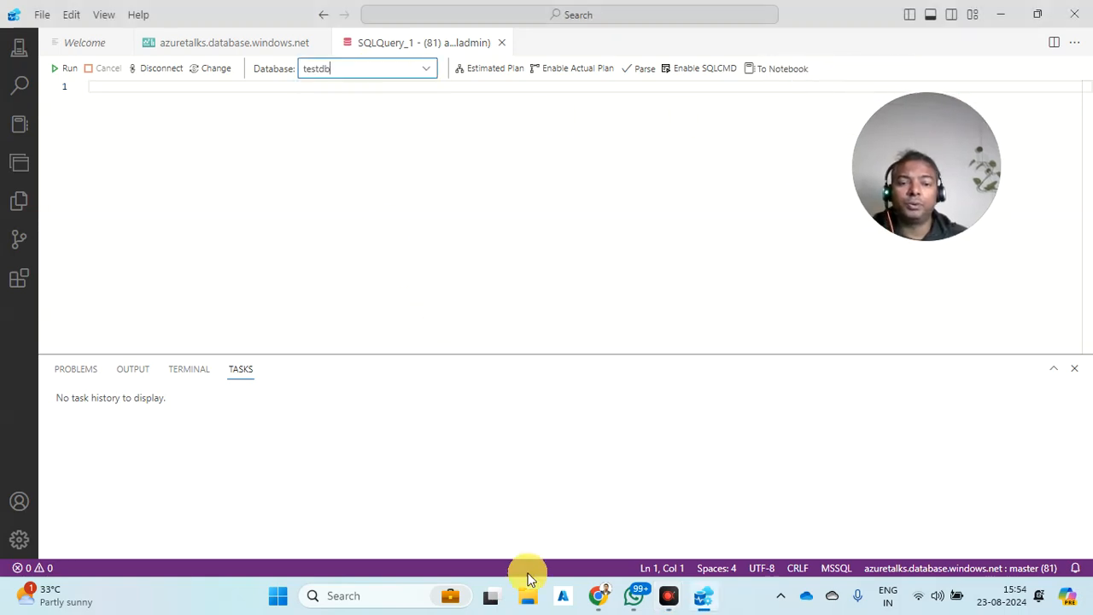
click(598, 595)
- Open the deployed testdb resource, return to portal Home, then go back to the testdb query editor
click(229, 16)
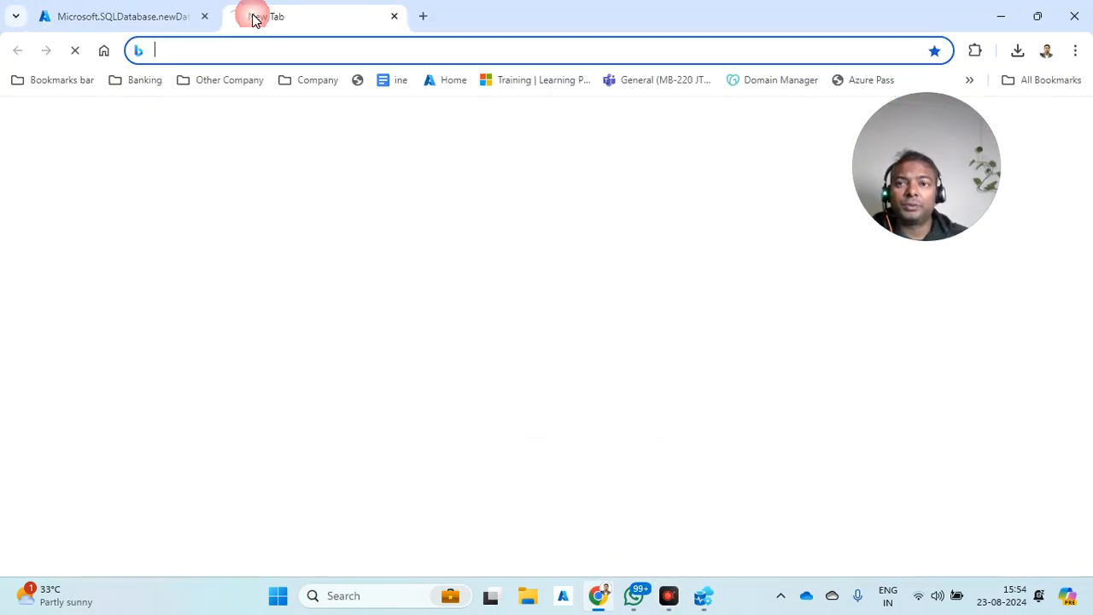
key(ctrl+w)
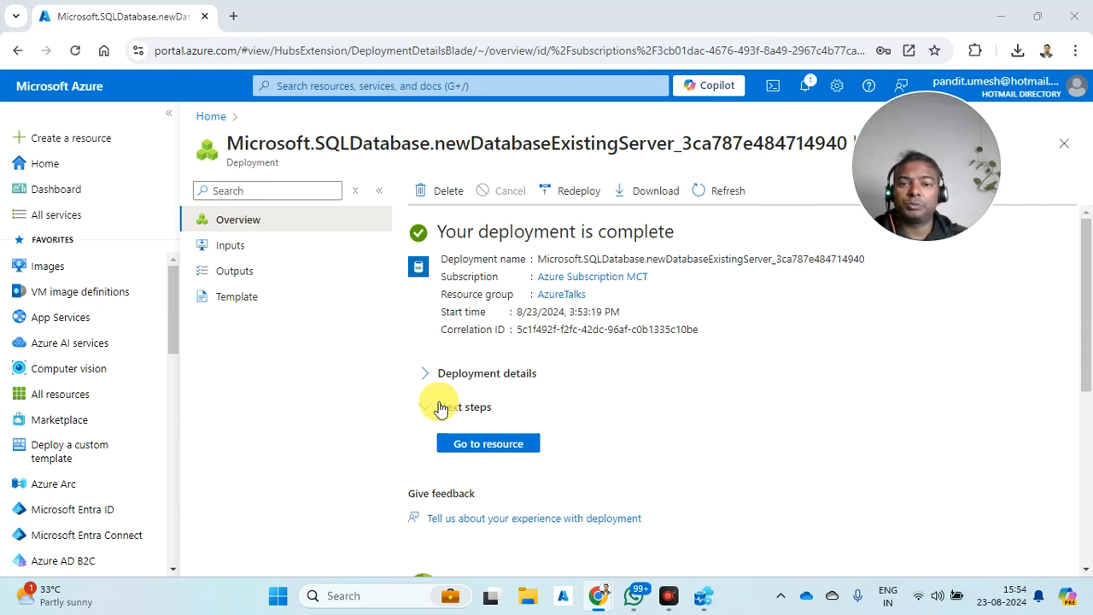
click(480, 454)
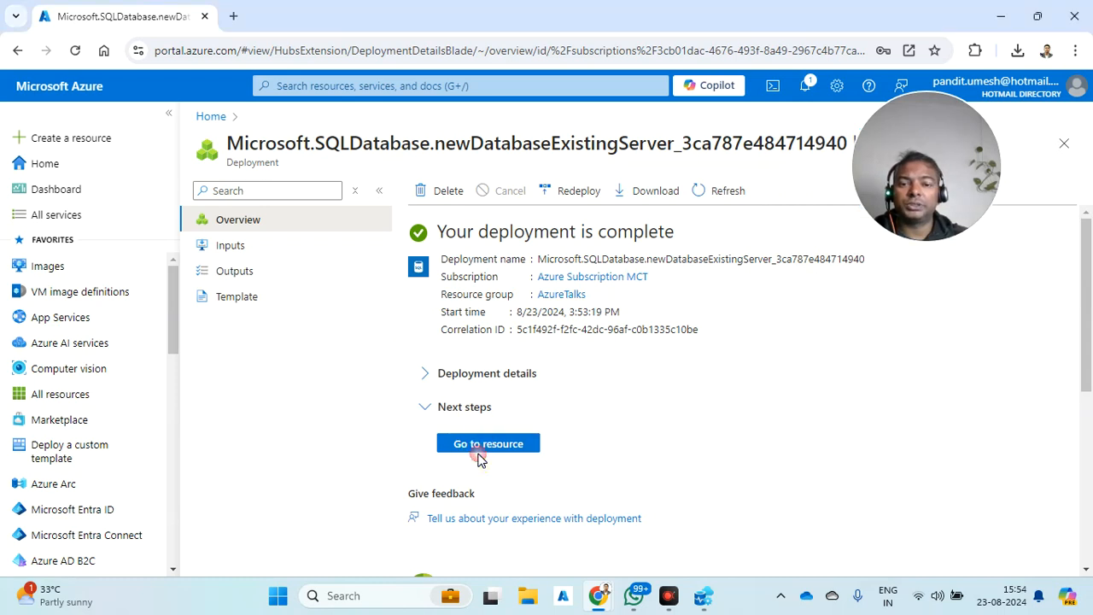
click(44, 163)
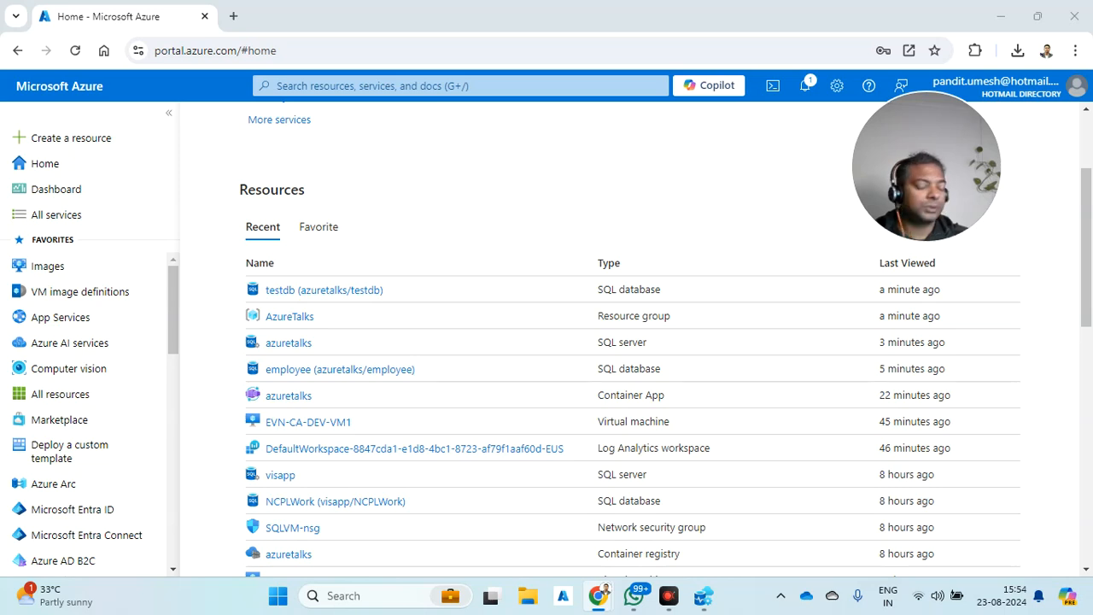
click(704, 596)
click(227, 93)
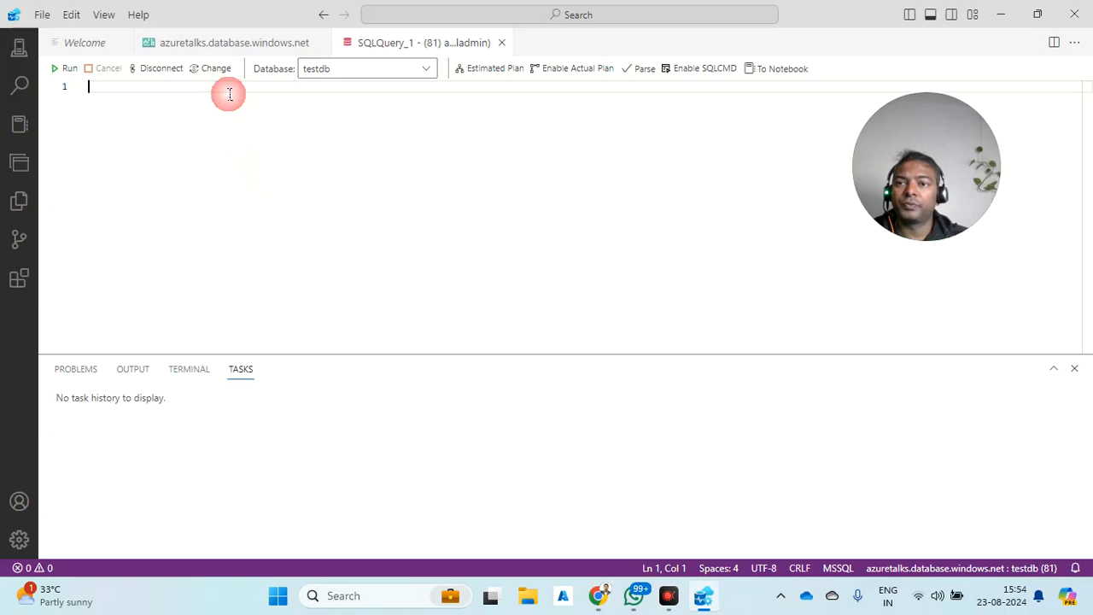
- Paste and run the CREATE TABLE script for Person, Student and Course on testdb
key(ctrl+v)
scroll(384, 180, up, 6)
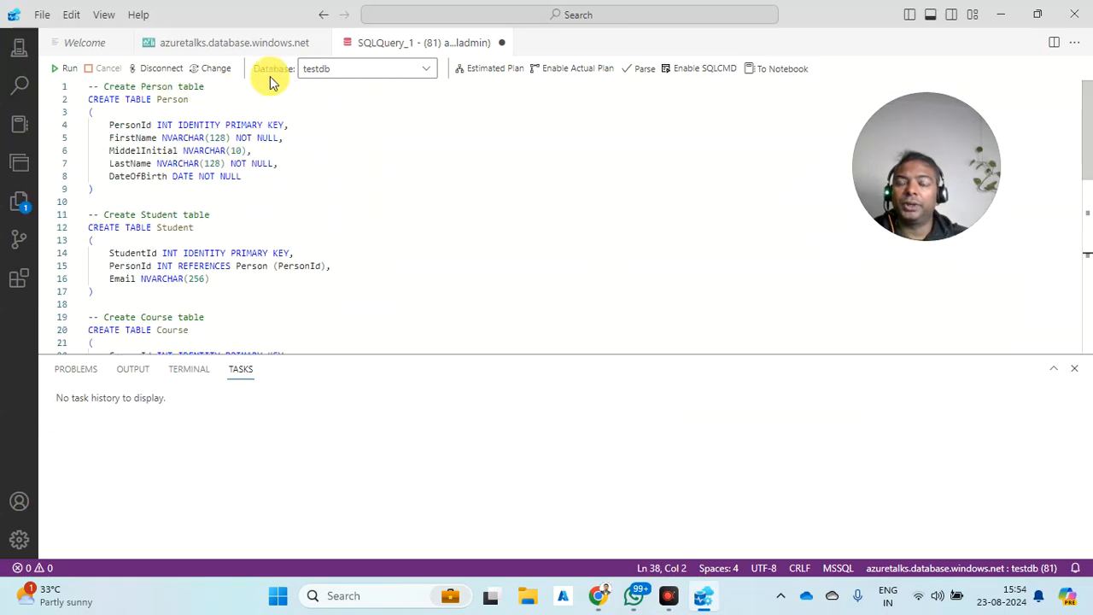
key(ctrl+a)
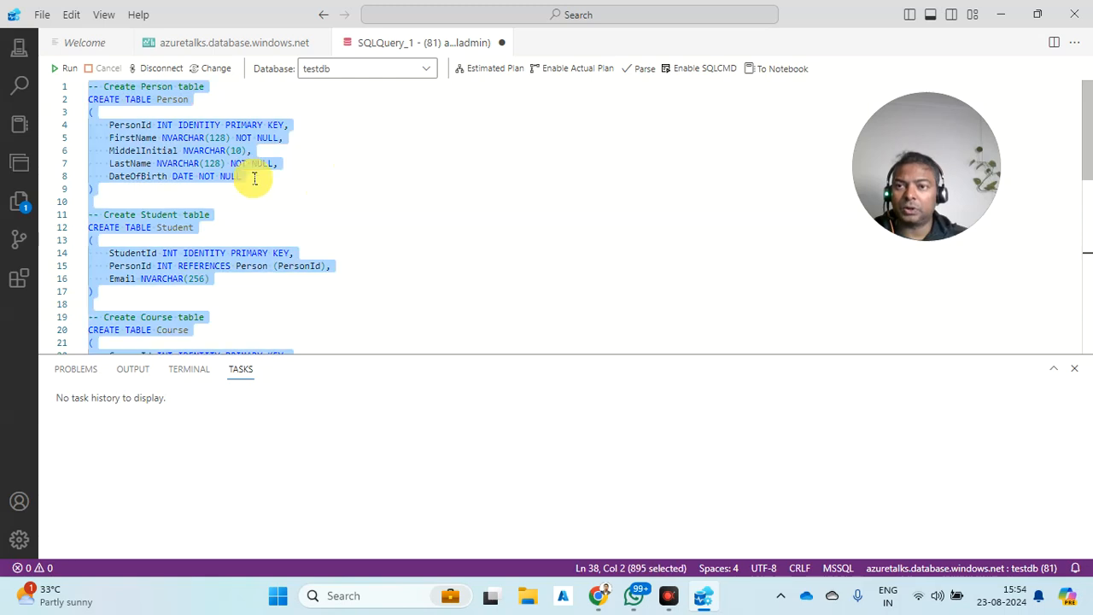
click(59, 69)
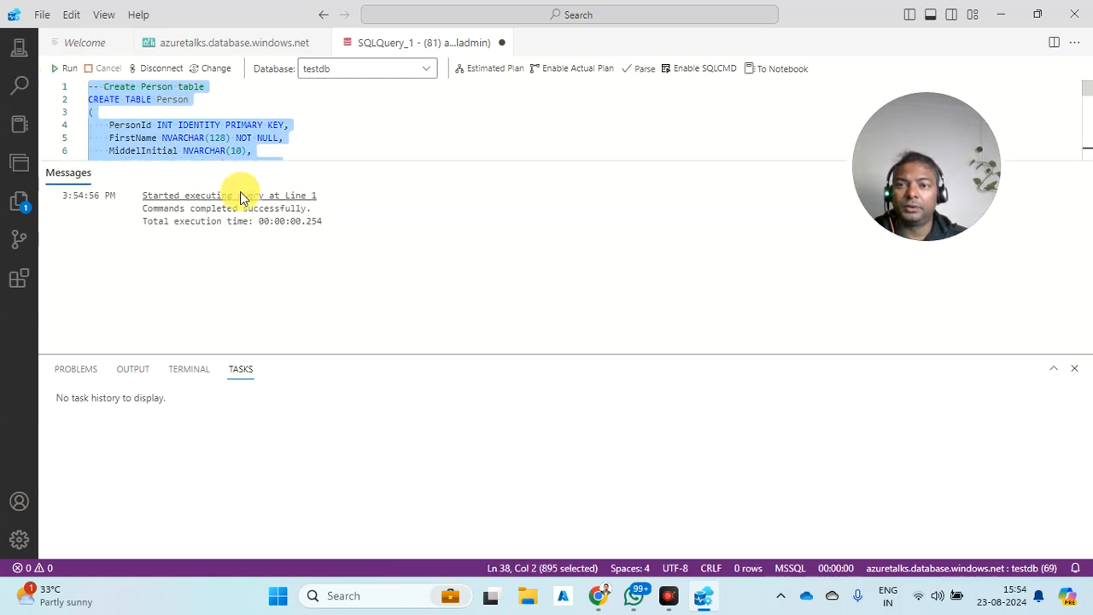
click(1000, 16)
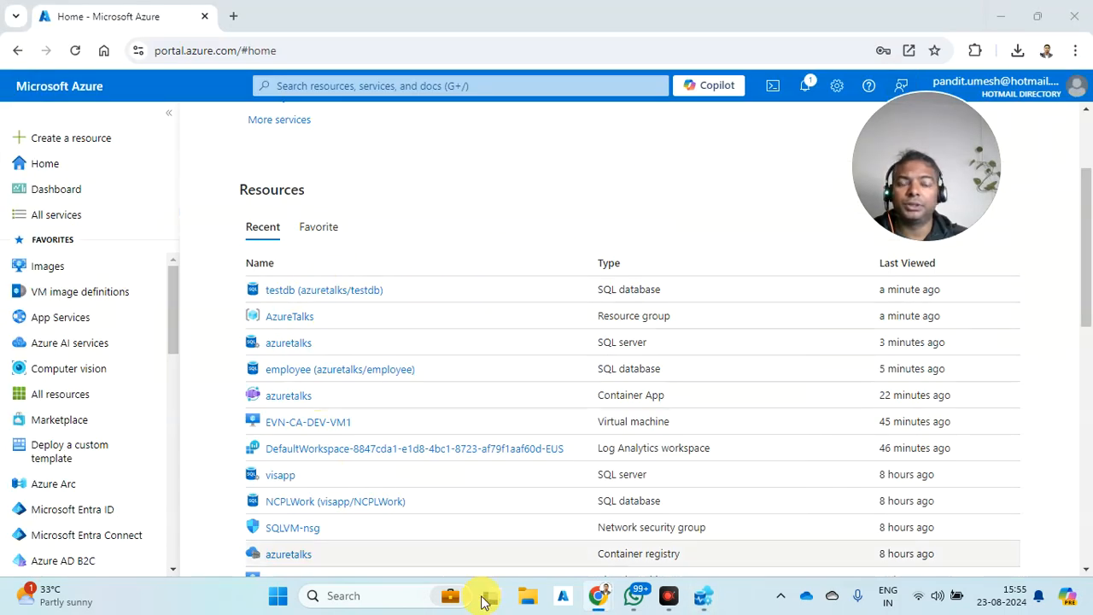
click(704, 598)
click(62, 72)
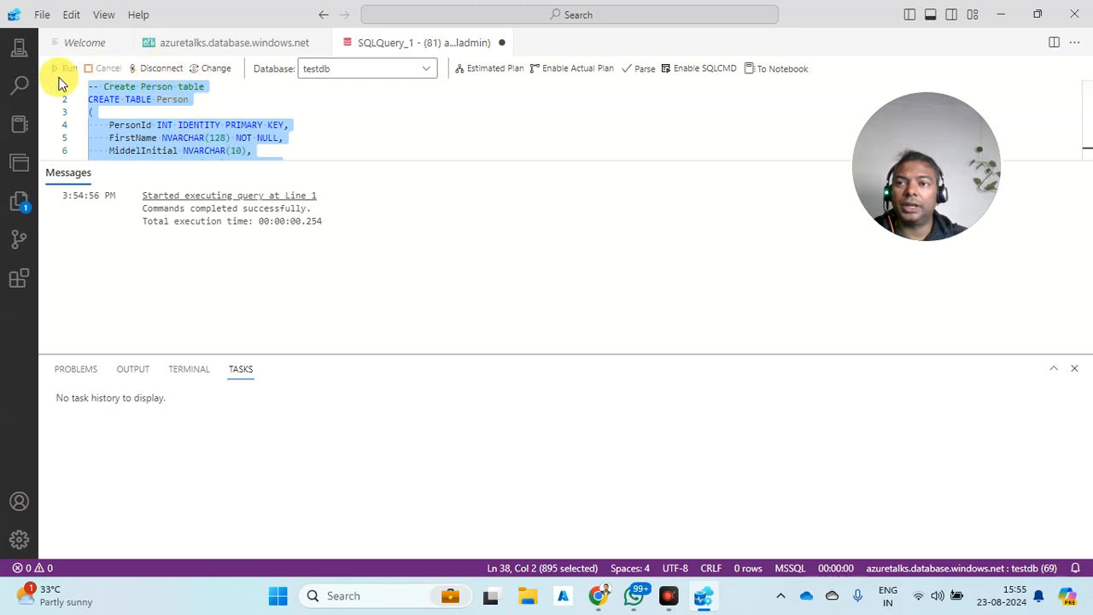
click(157, 44)
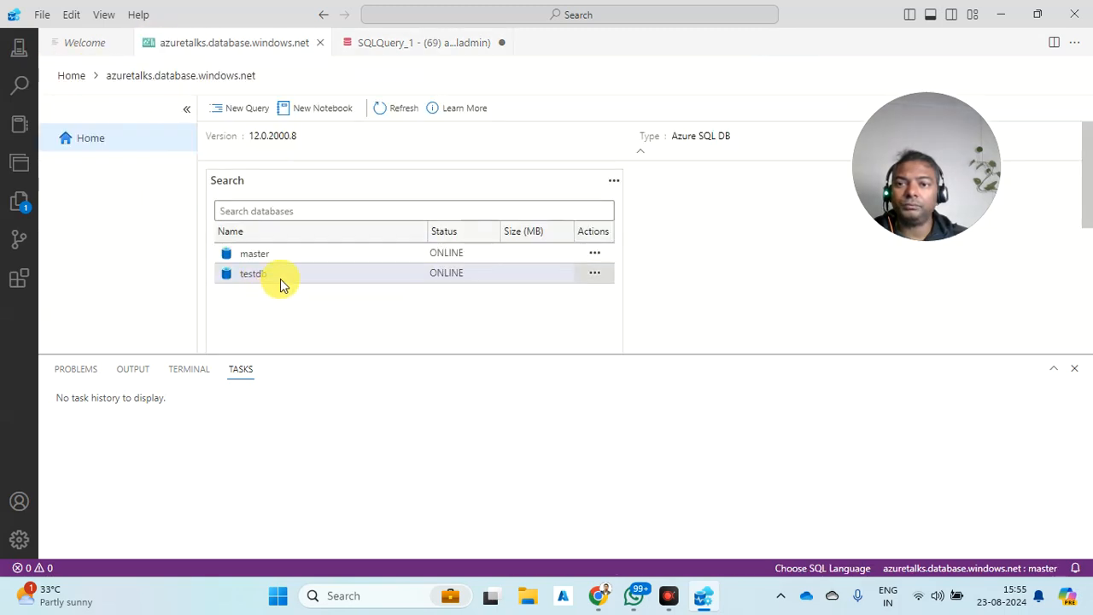
- Expand azuretalks > Databases > testdb > Tables to list Course, Credit, Person and Student
click(595, 272)
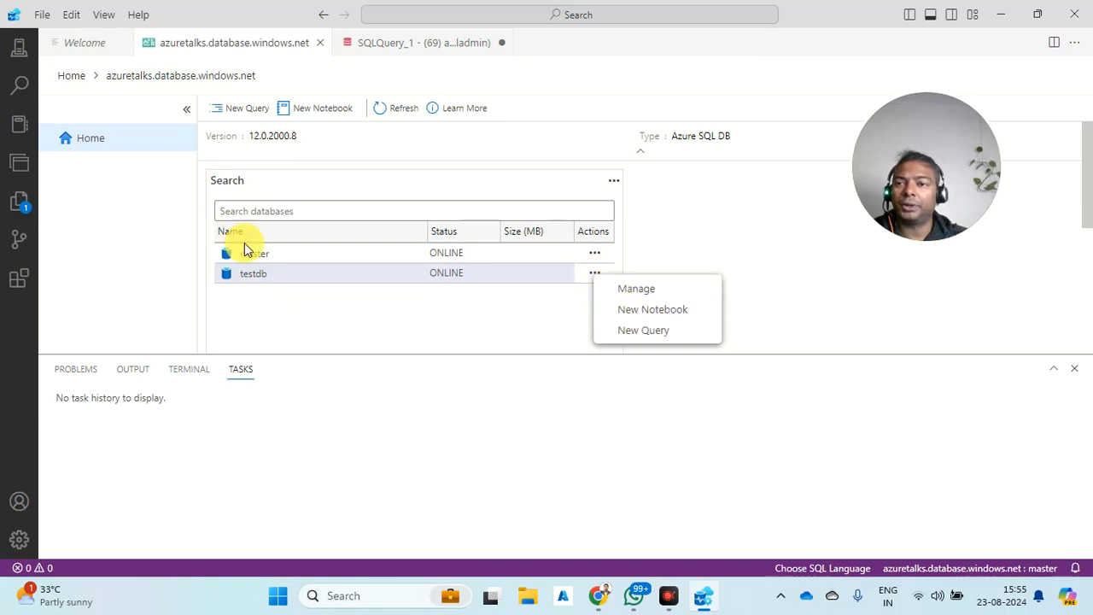
click(29, 202)
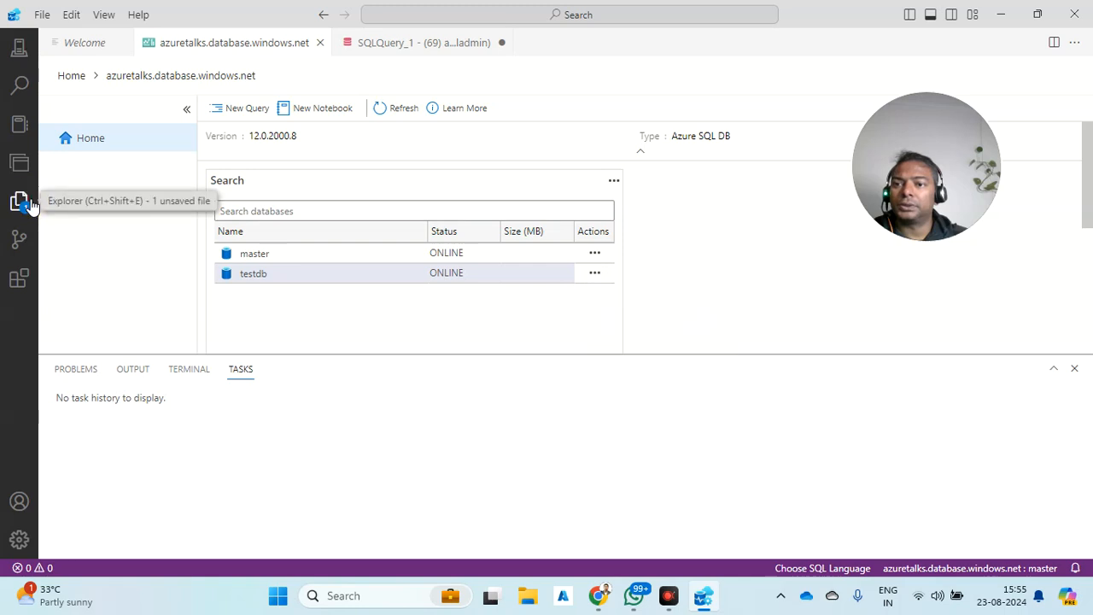
click(29, 205)
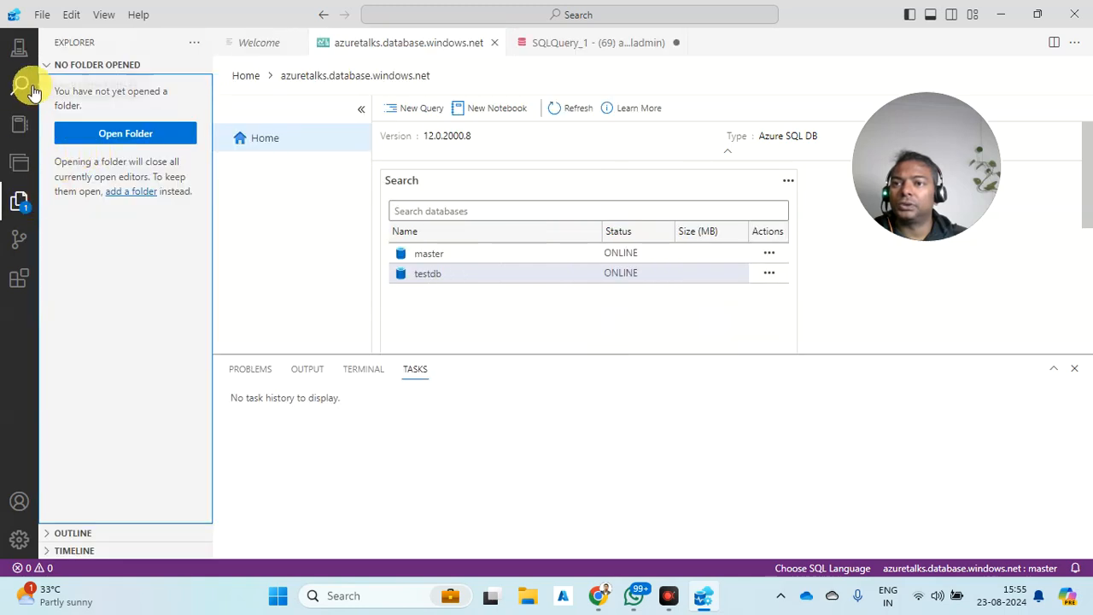
click(20, 49)
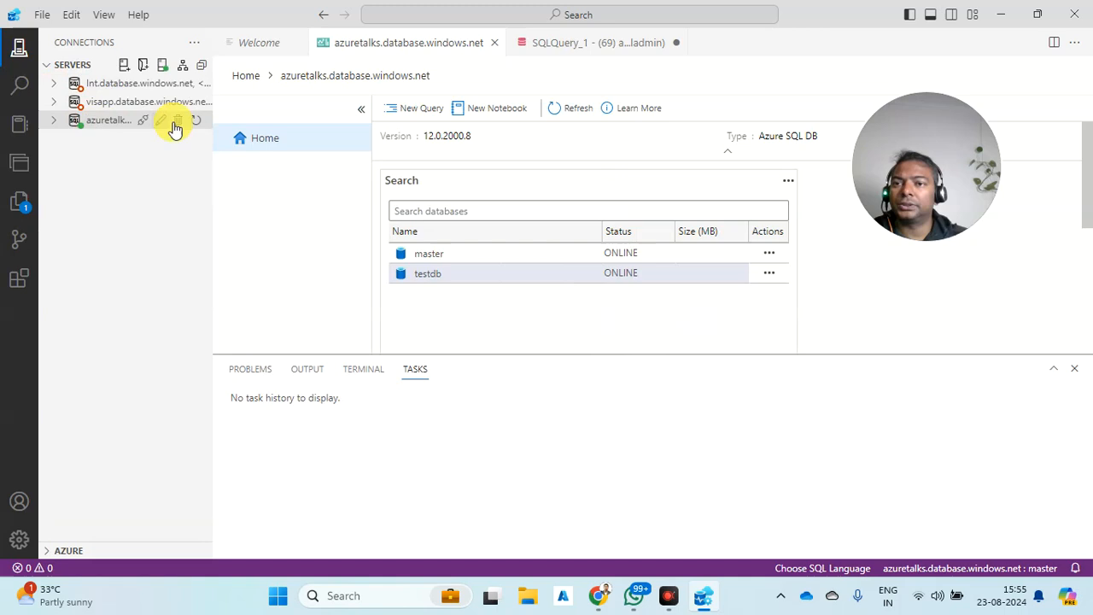
click(54, 121)
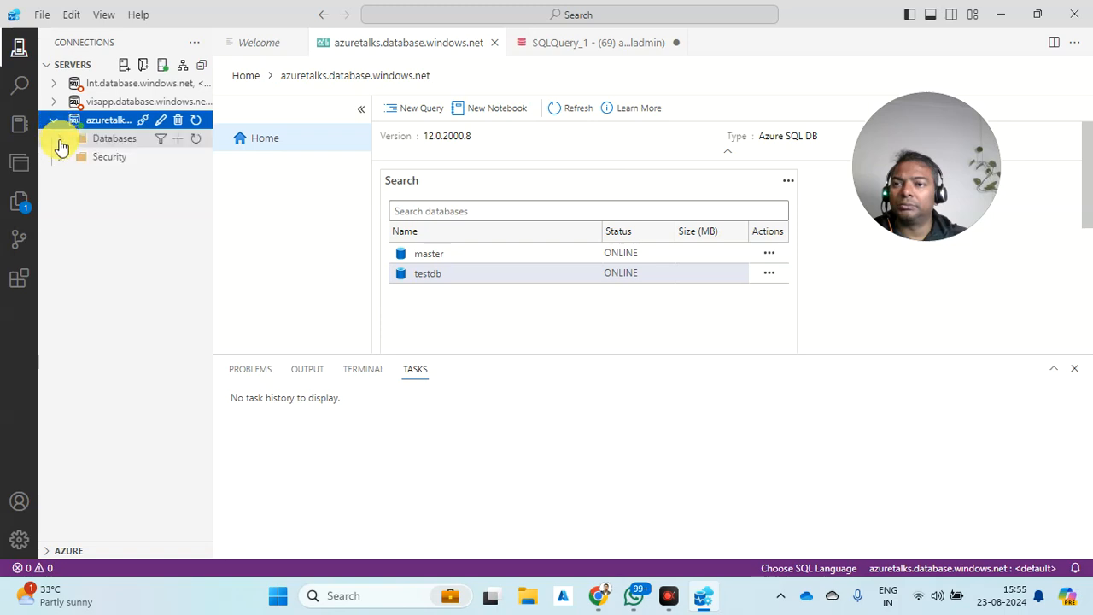
click(60, 138)
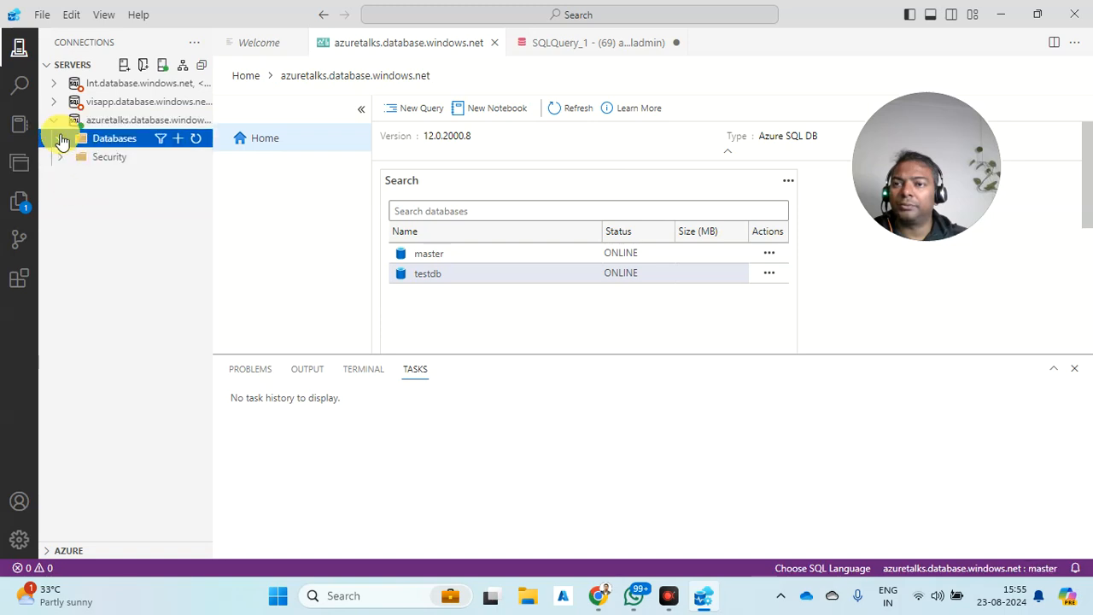
click(73, 176)
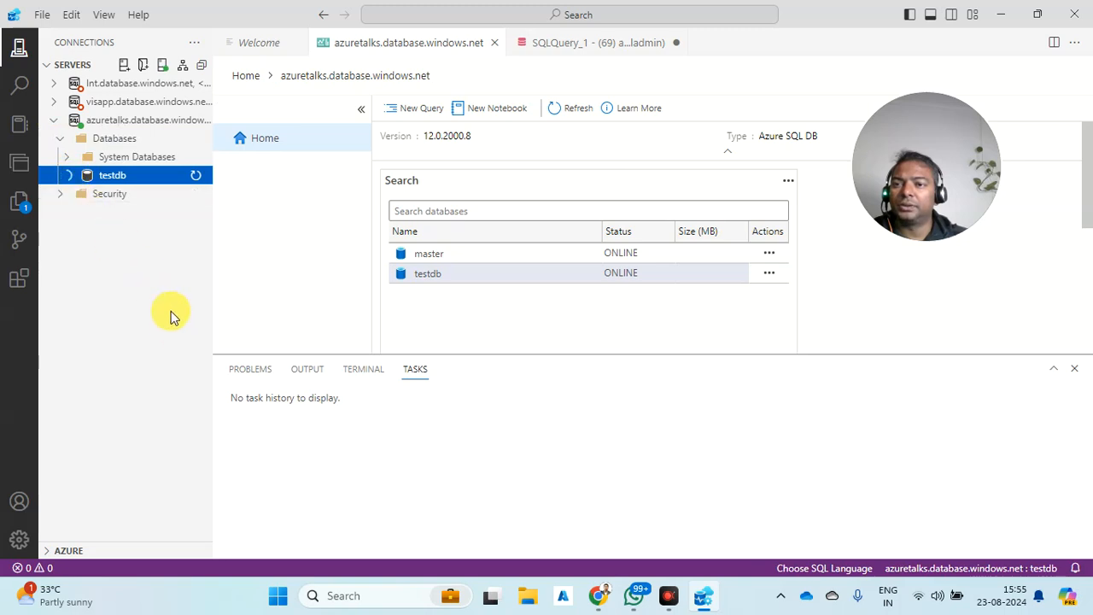
click(73, 194)
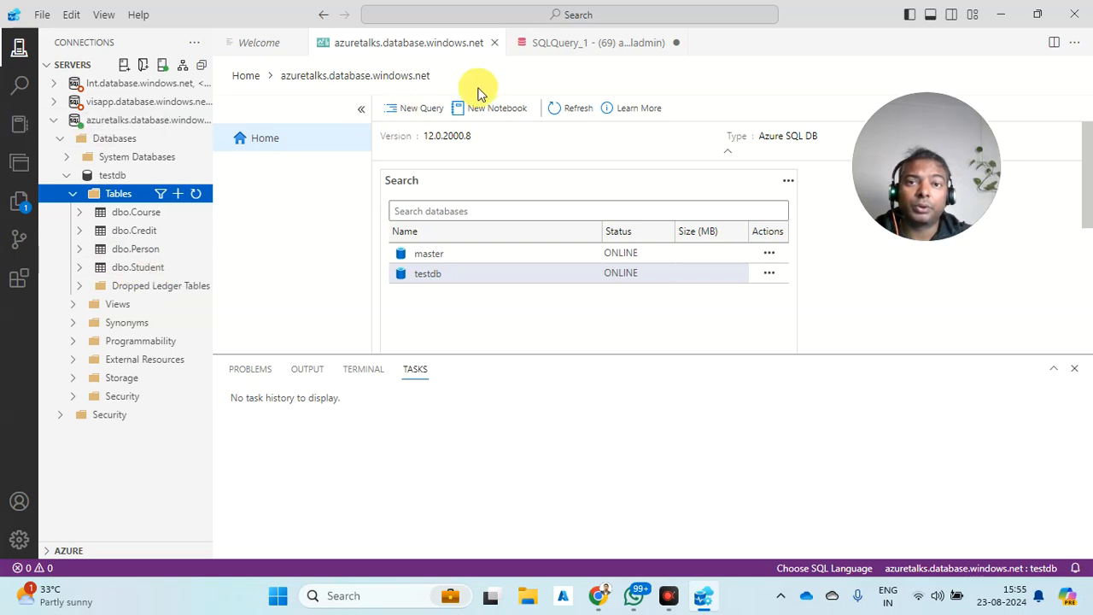
click(1001, 15)
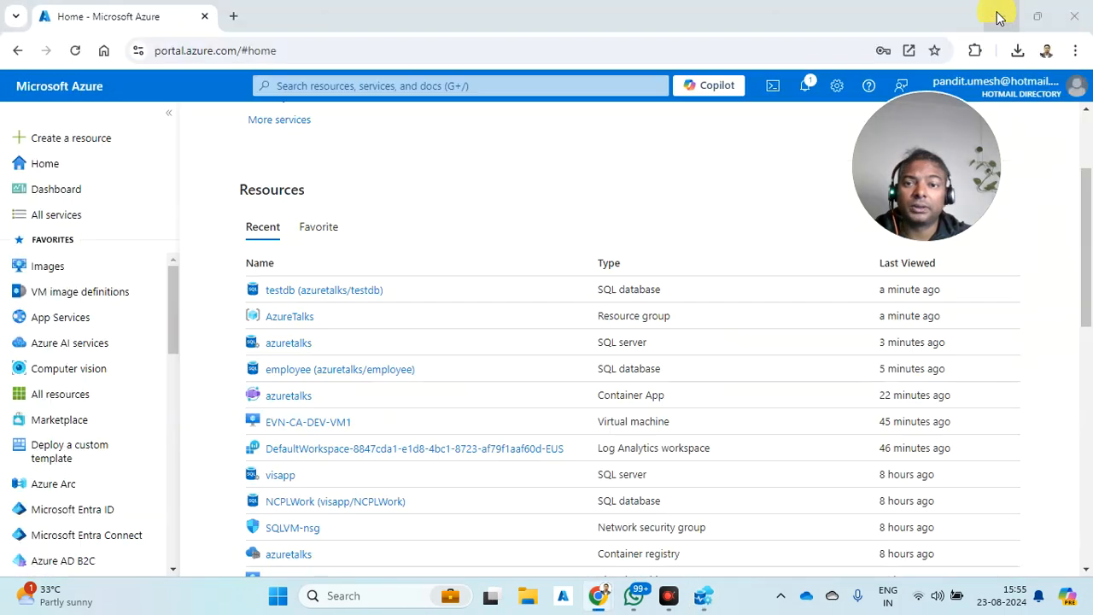
- Open testdb's Query editor in the portal, sign in with Entra, and list its tables
click(296, 293)
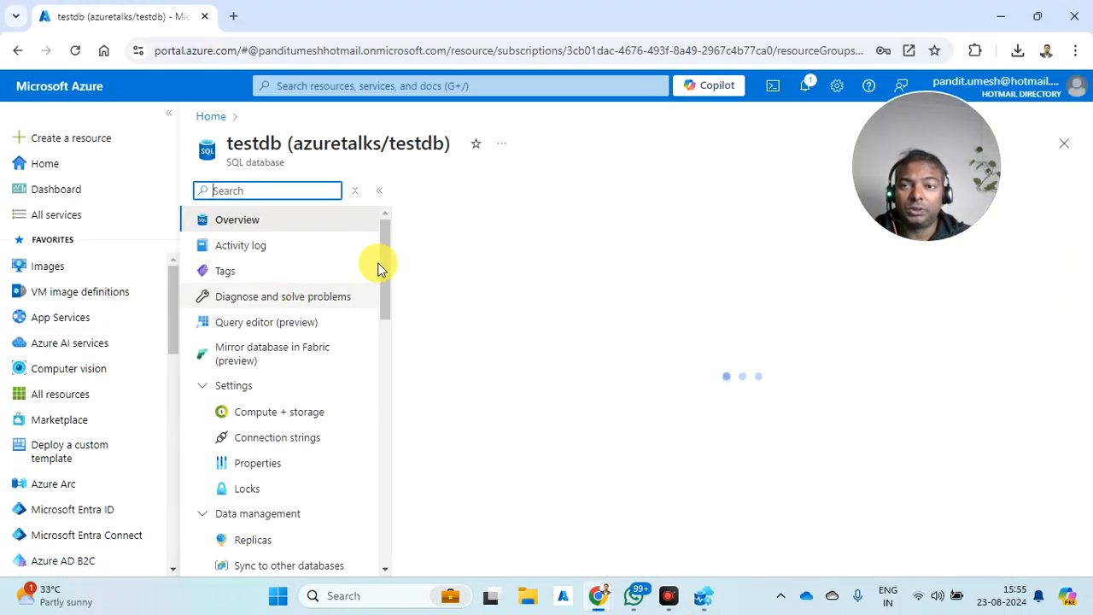
click(253, 329)
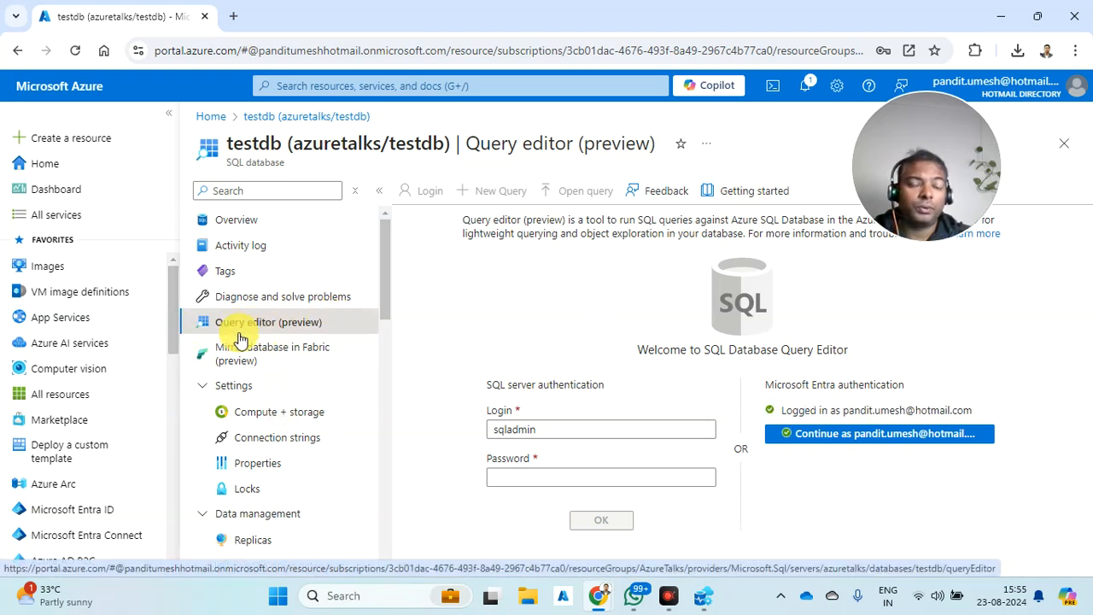
click(702, 595)
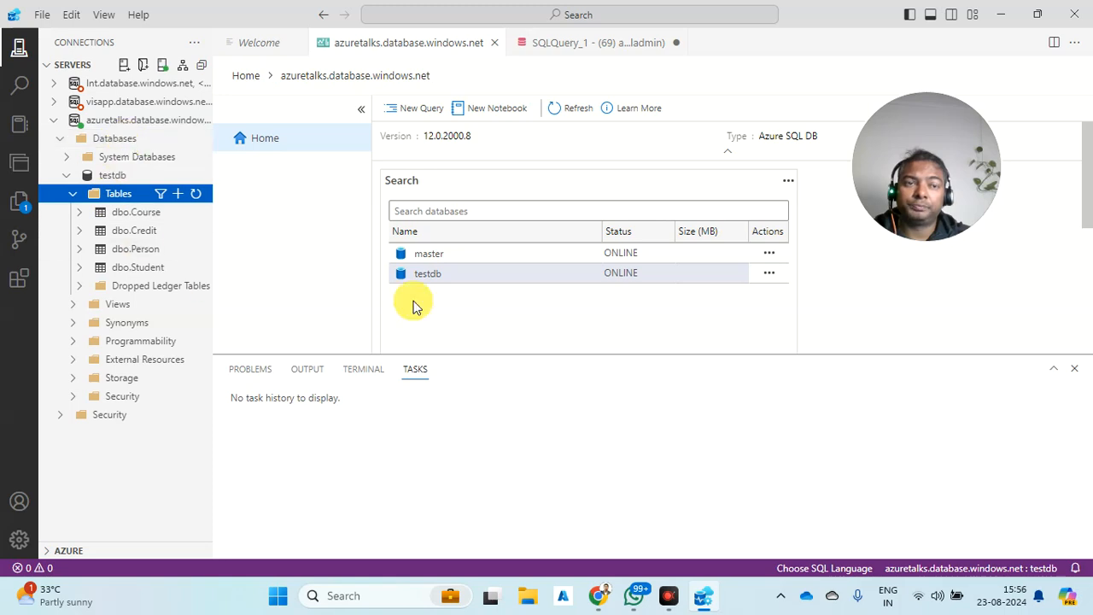
click(1001, 15)
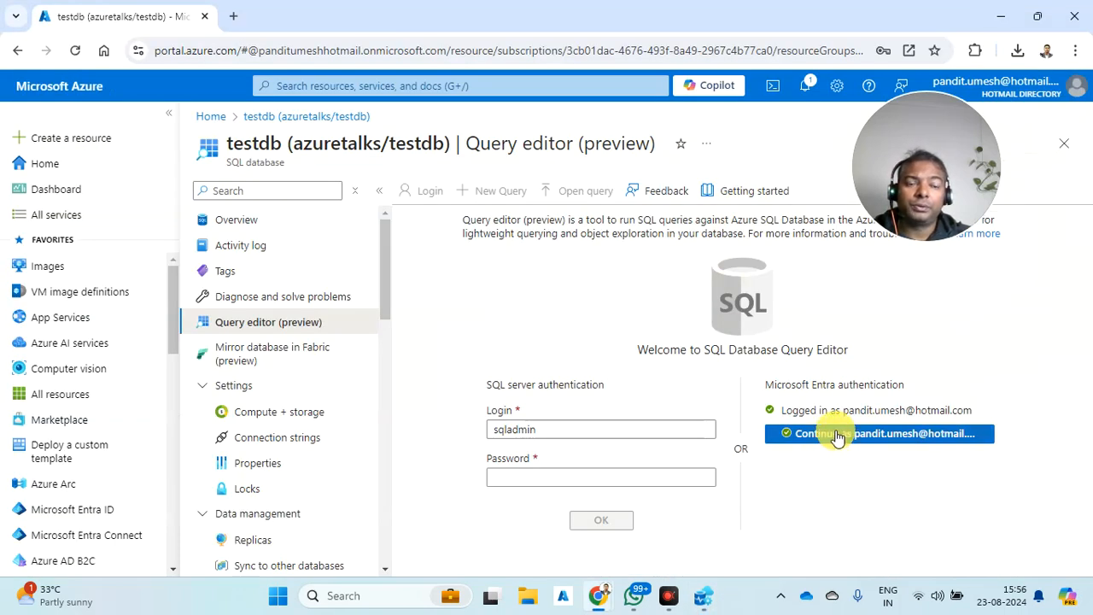
click(836, 435)
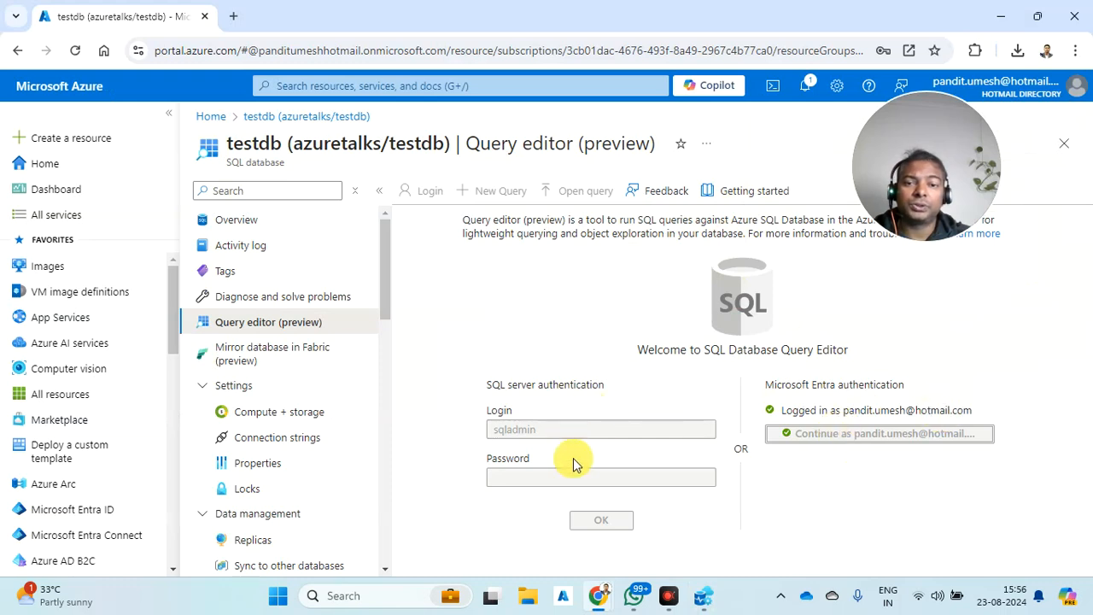
click(410, 359)
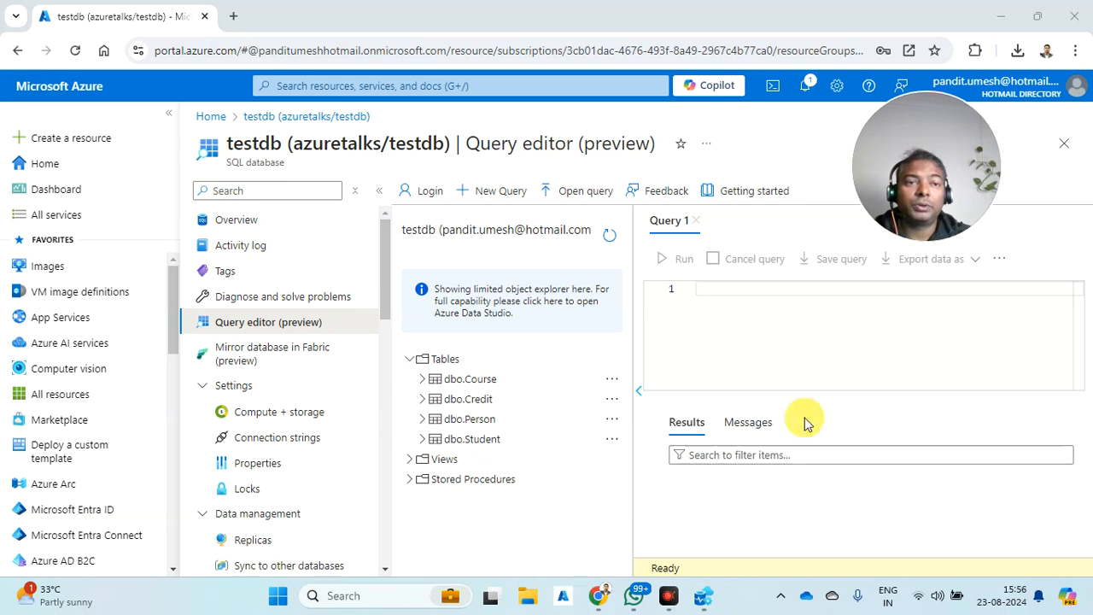
click(1016, 51)
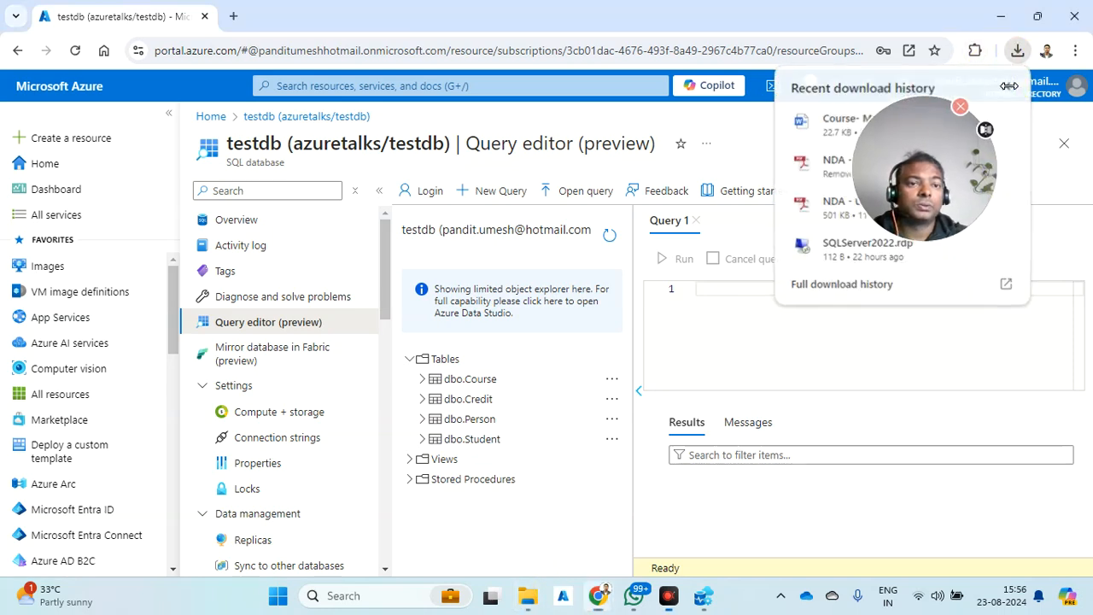
- Connect to 172.203.128.182 via the downloaded .rdp file, remembering credentials and retrying the sign-in
click(1009, 87)
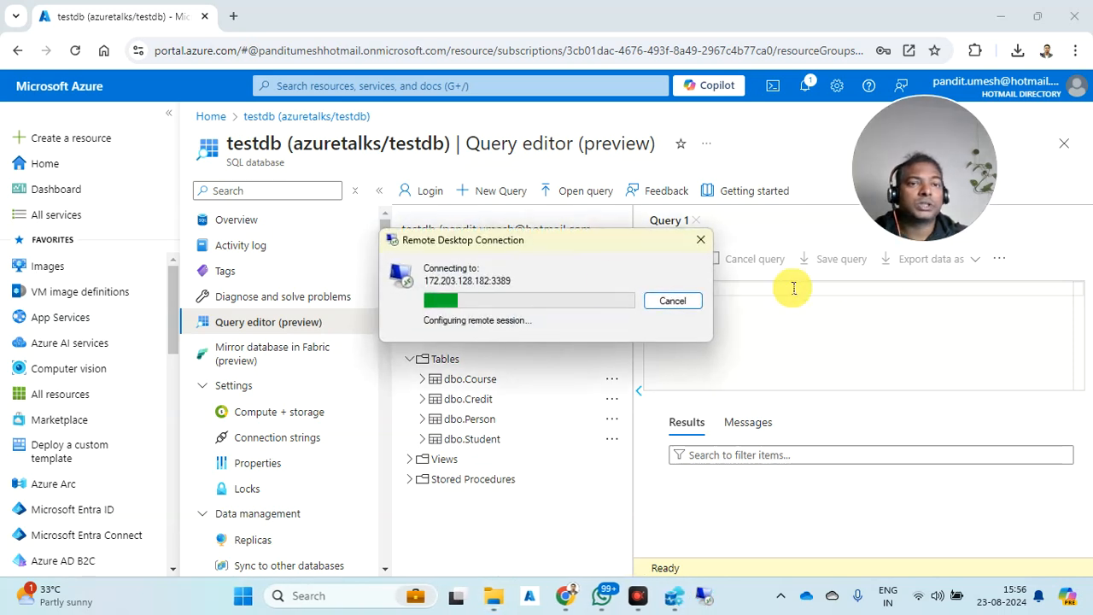
click(411, 352)
click(408, 317)
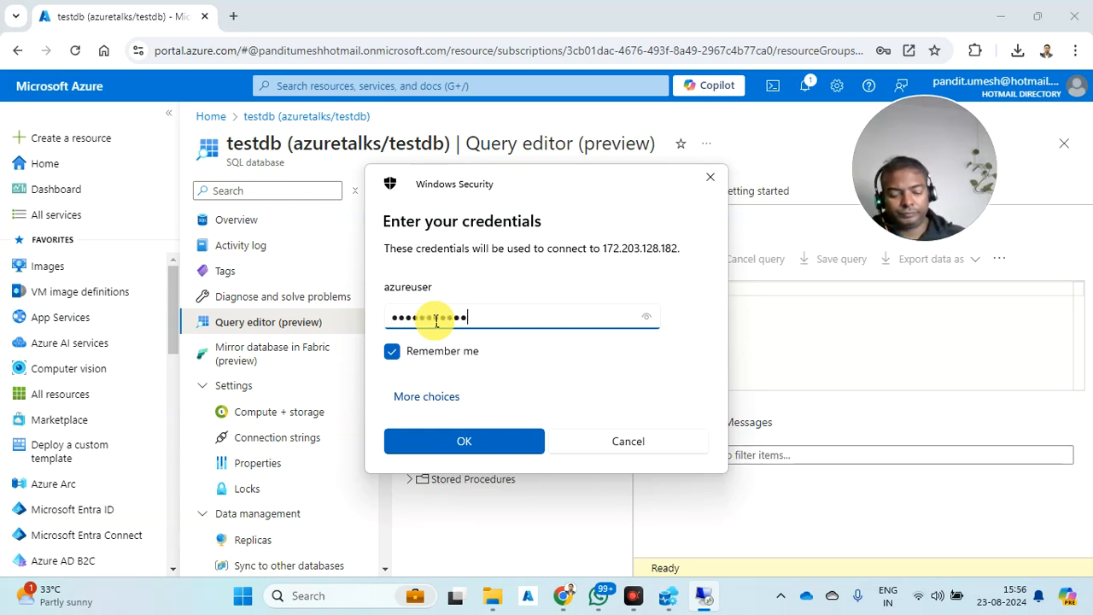
key(Return)
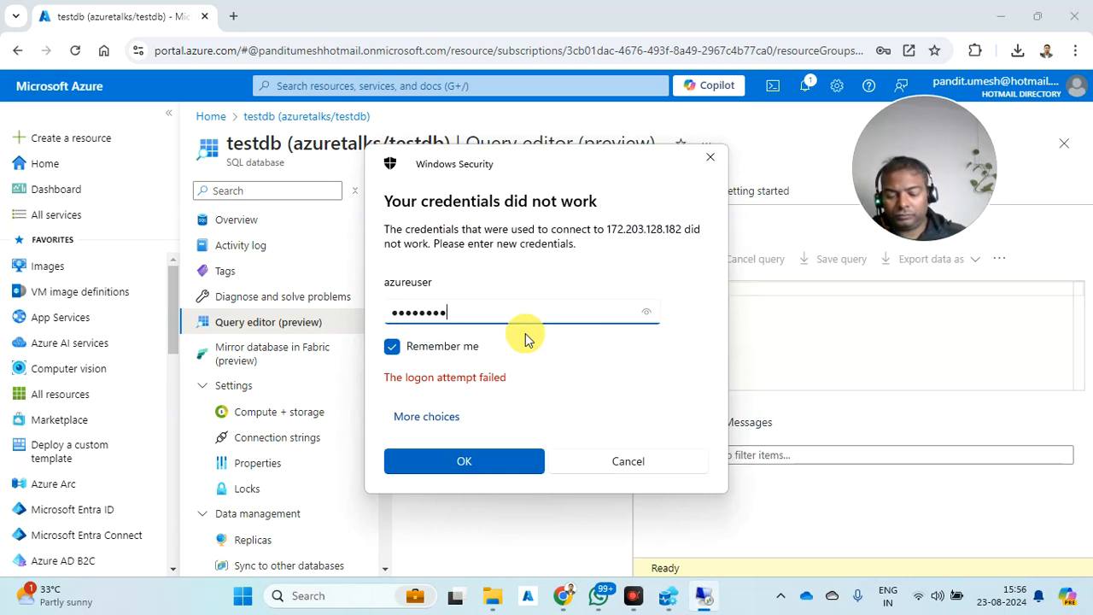
key(Return)
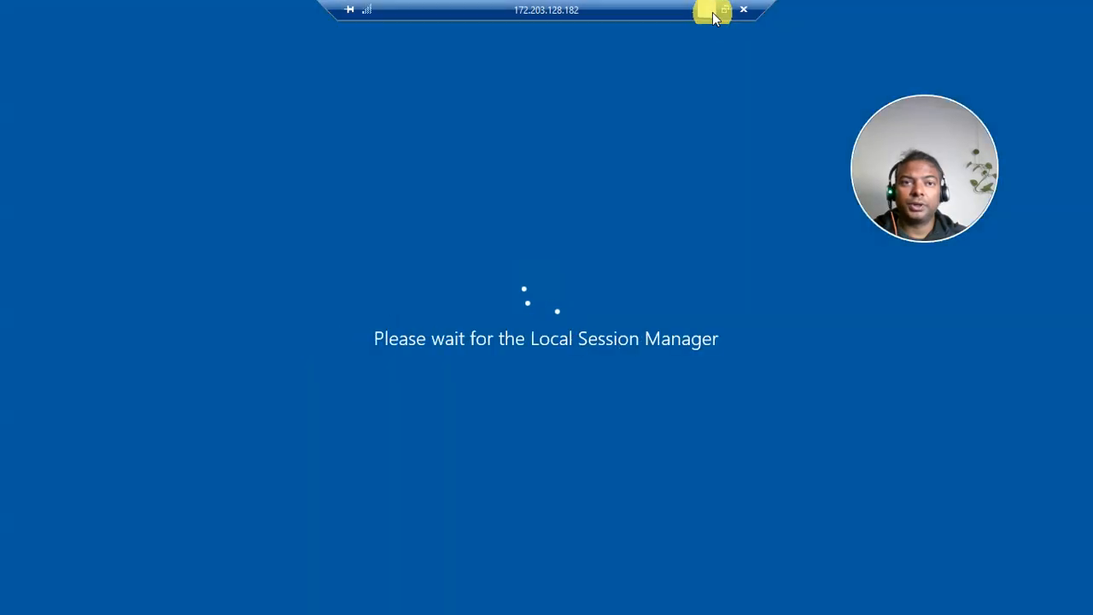
click(709, 11)
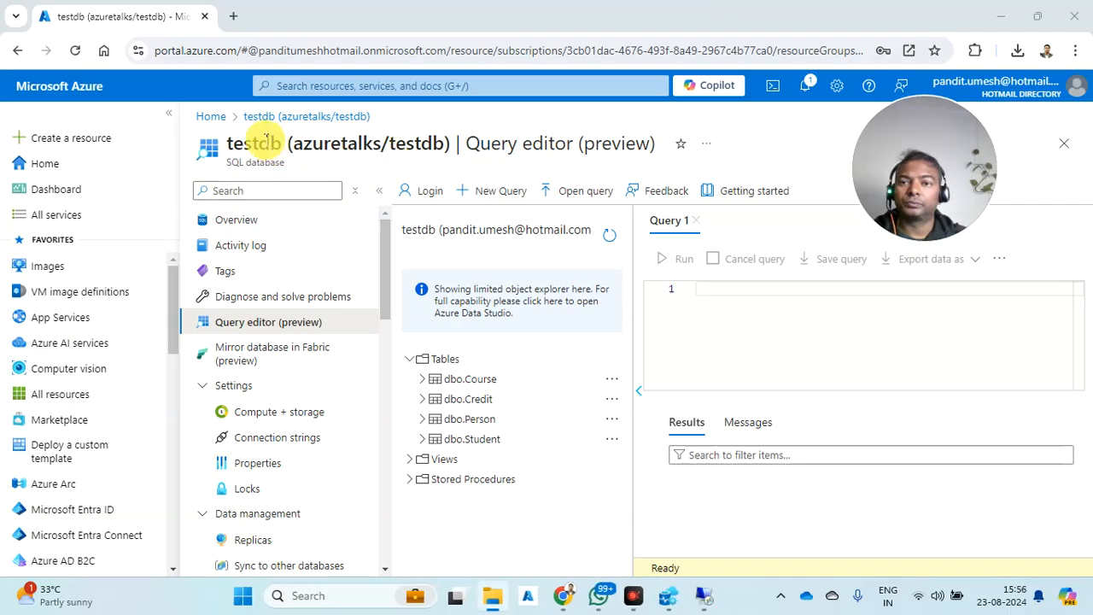
- Discard the query editor edits, open the azuretalks SQL server, and copy its server name
click(211, 117)
click(619, 152)
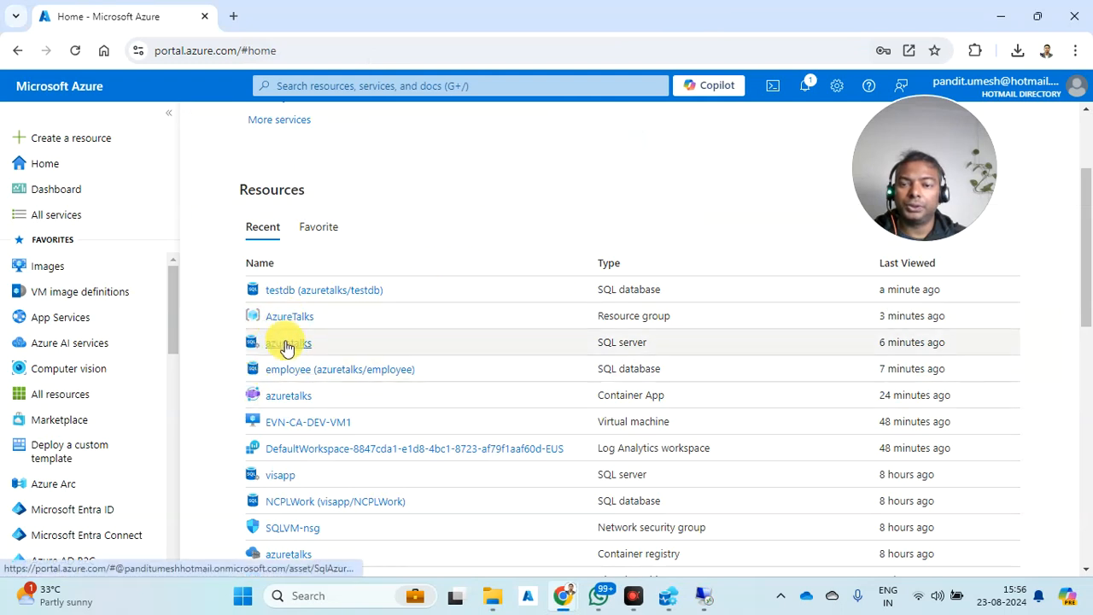
click(286, 345)
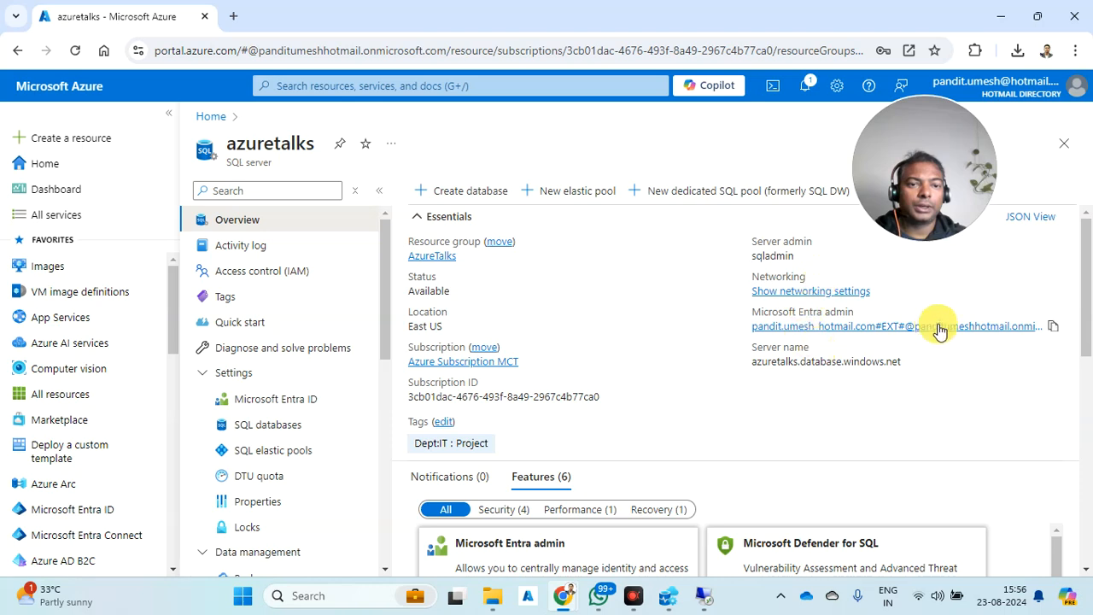
click(908, 363)
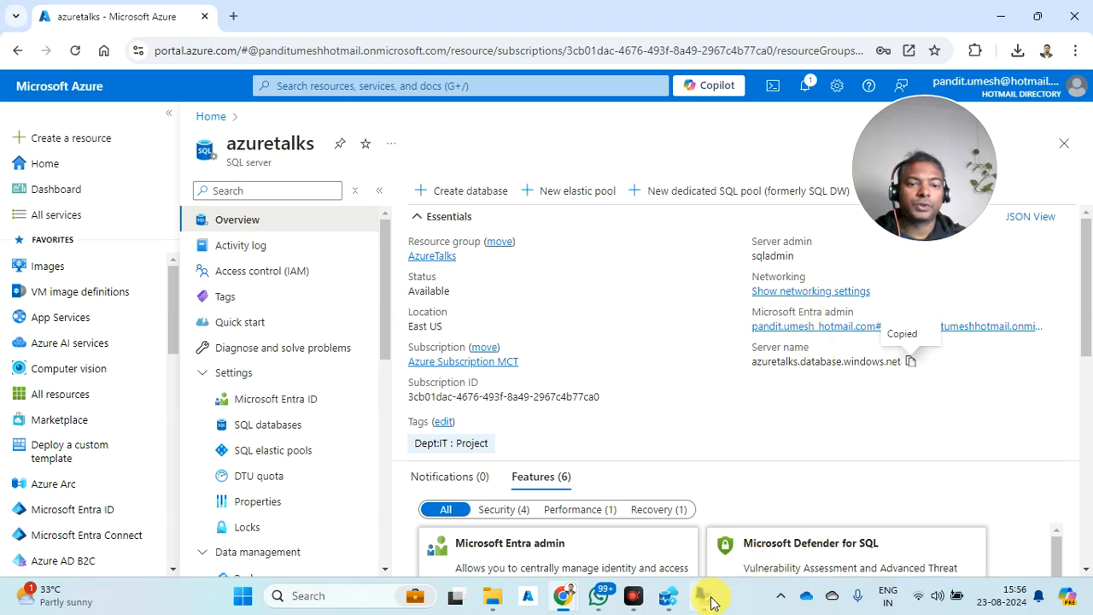
click(703, 595)
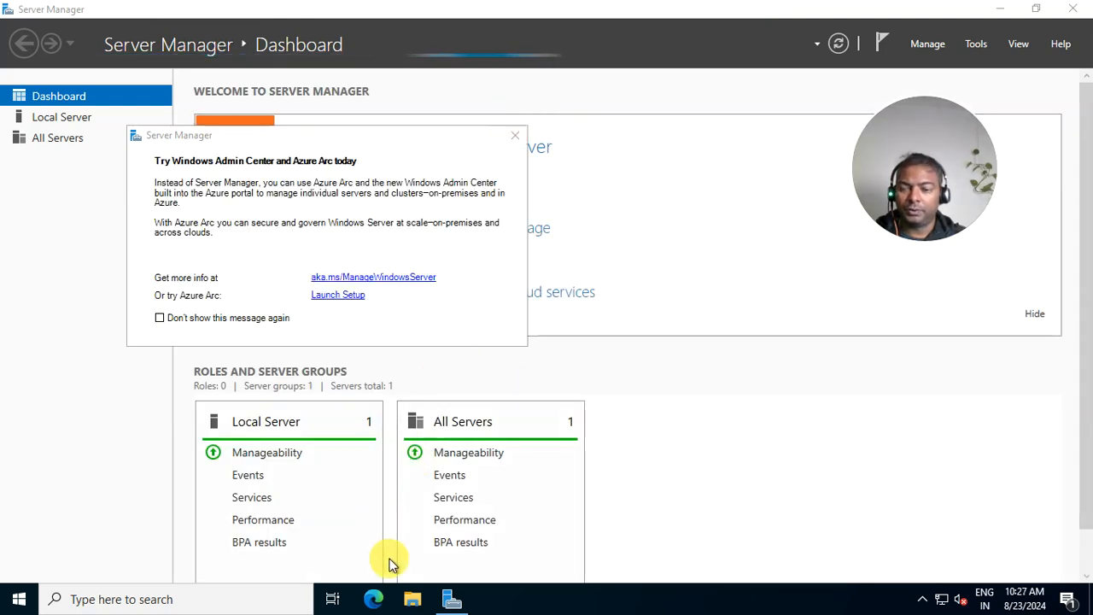
- Launch SQL Server Management Studio 20 via Start search, closing the Admin Center notice and Server Manager
key(super)
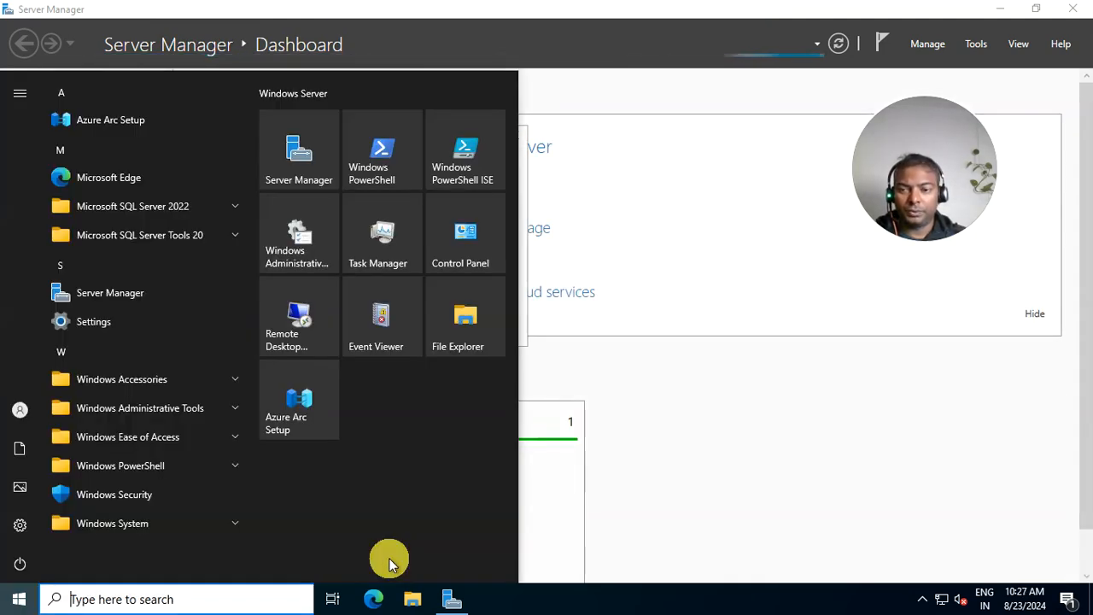
text(ssmsm)
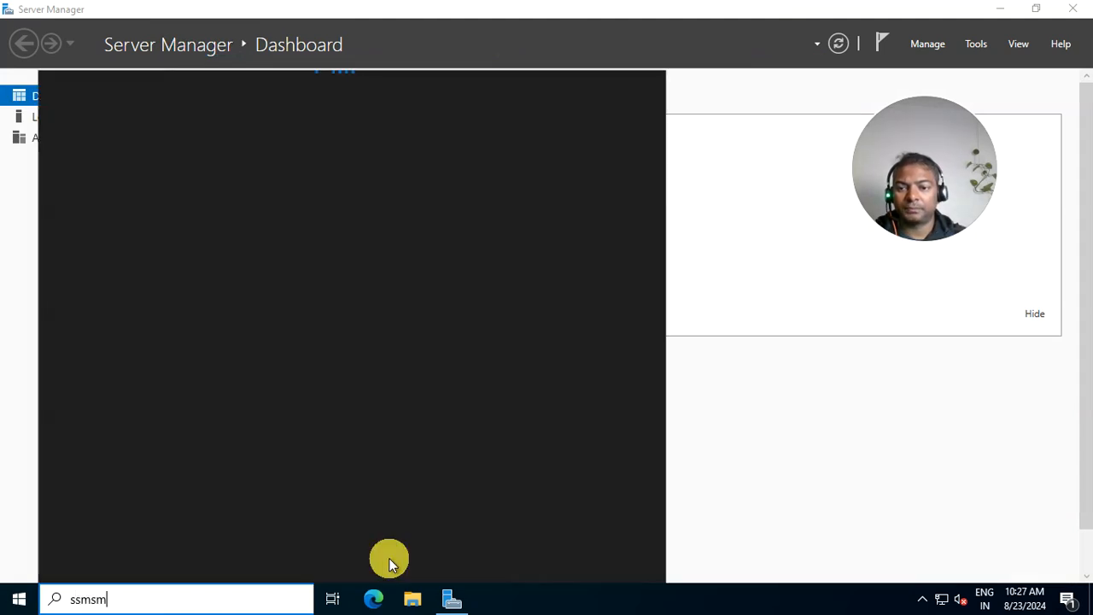
key(BackSpace)
key(BackSpace)
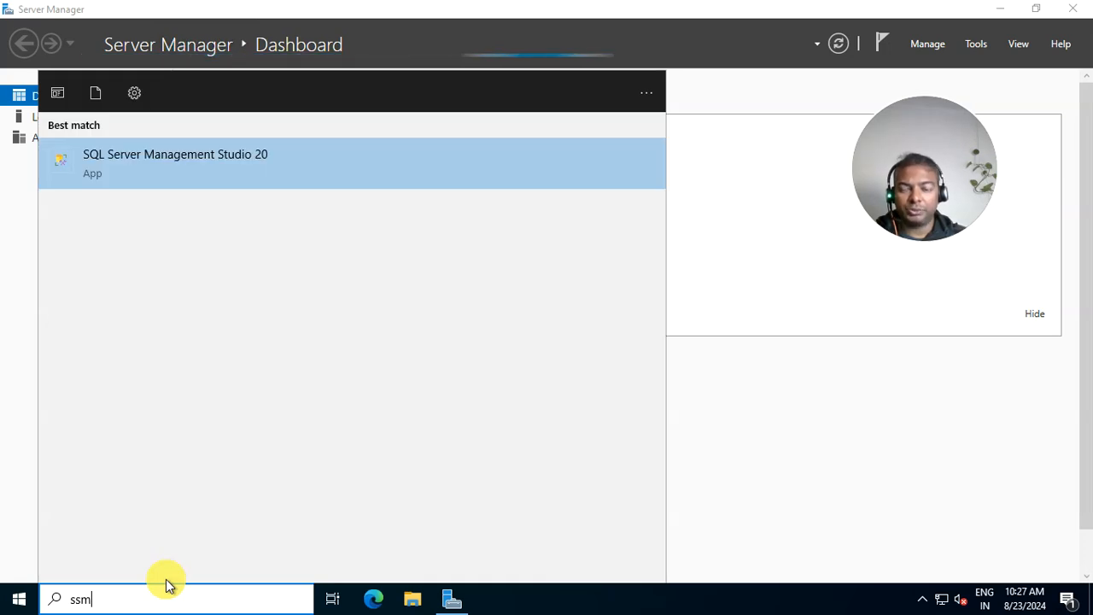
click(379, 172)
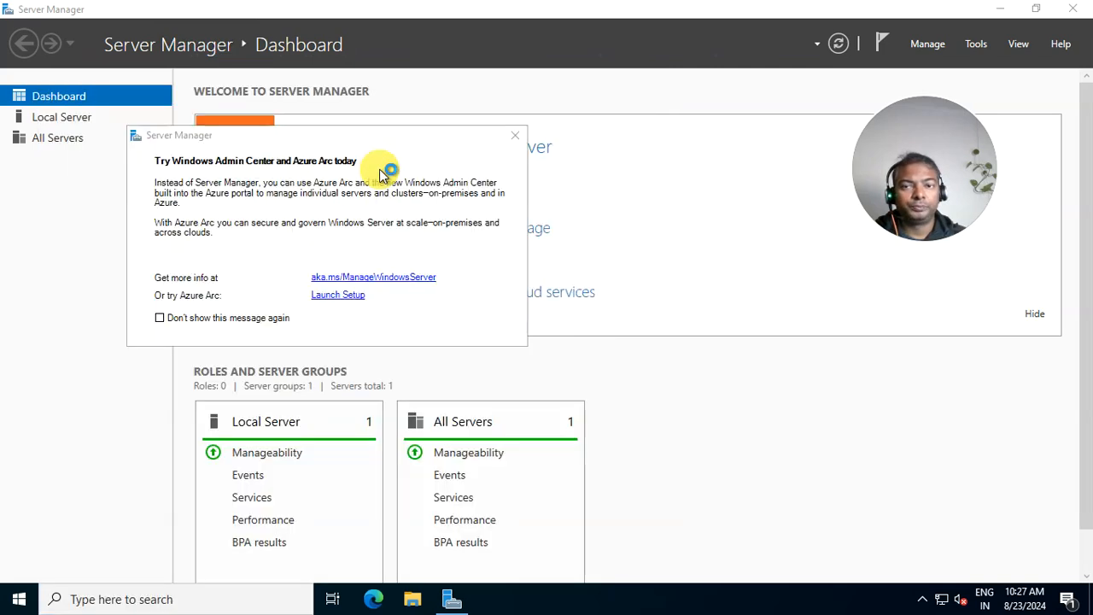
click(515, 135)
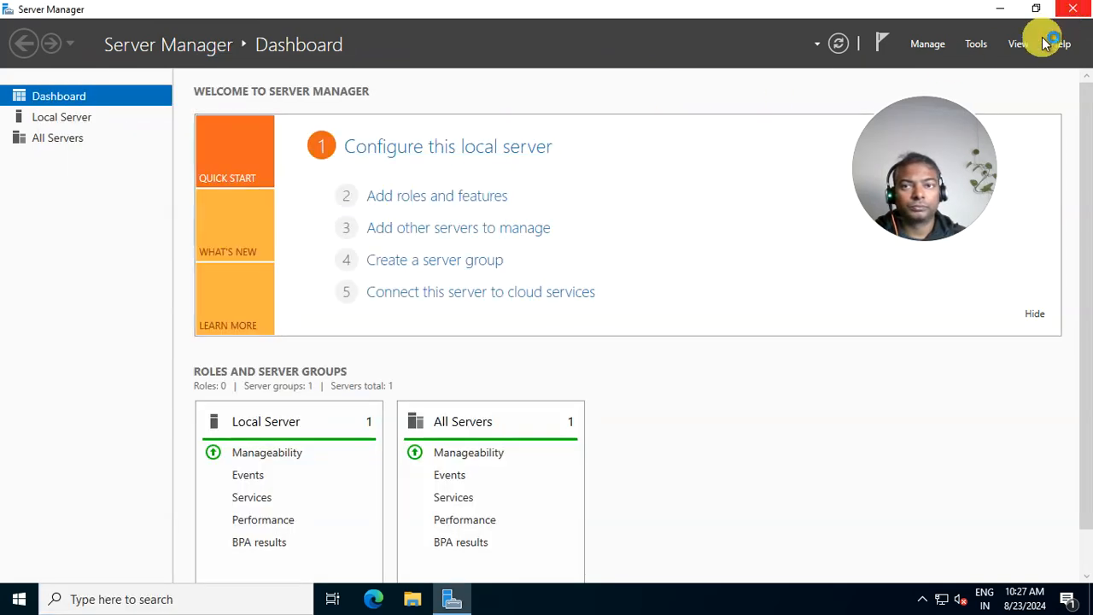
click(1075, 9)
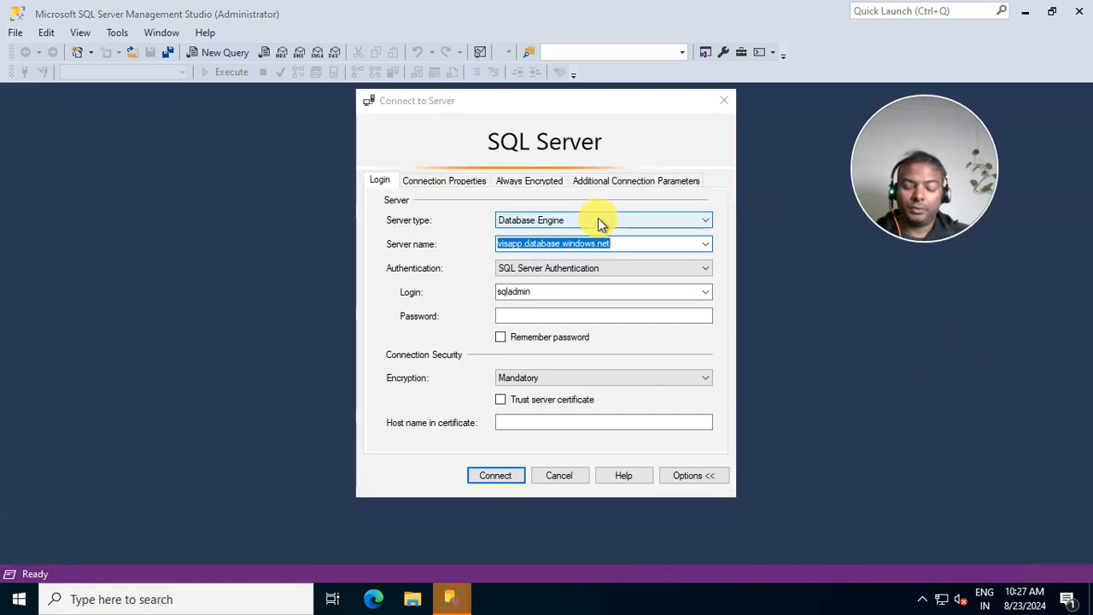
- Connect to azuretalks.database.windows.net with SQL Server Authentication, remembering the password
click(625, 244)
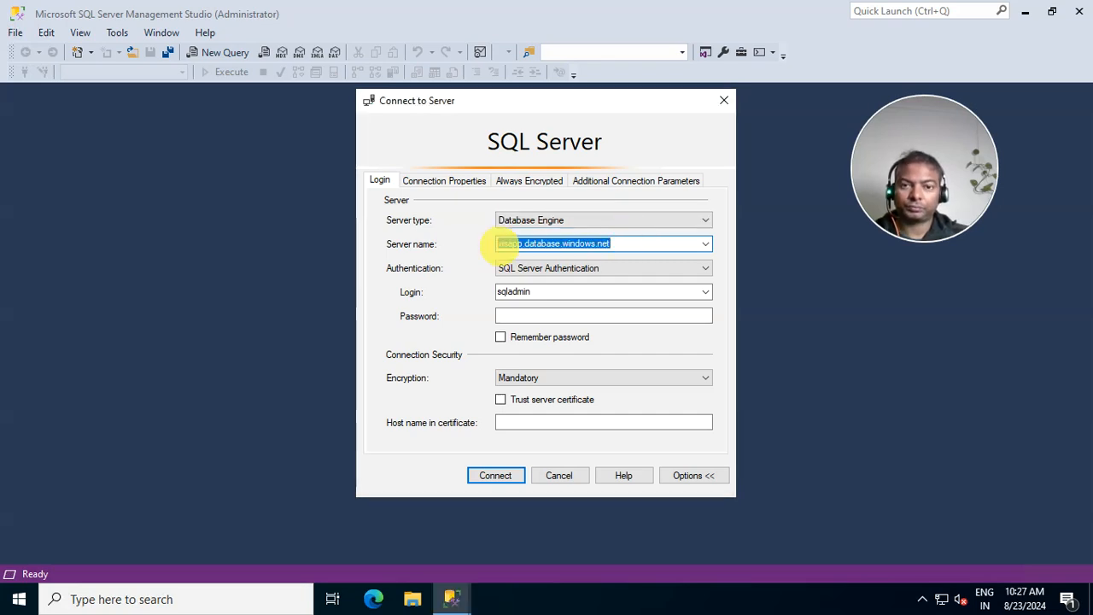
key(ctrl+v)
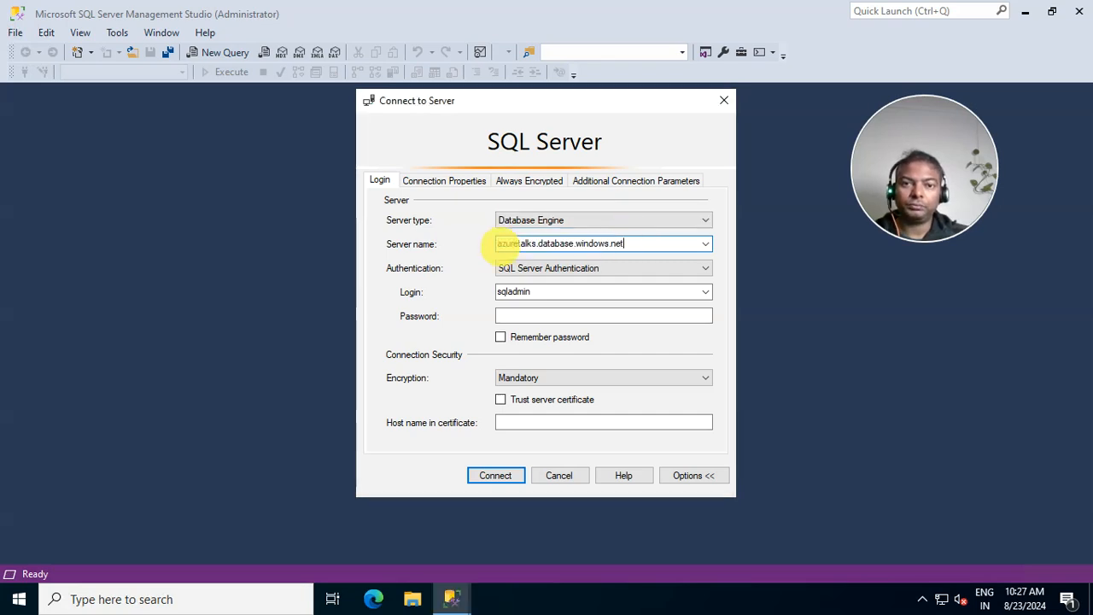
click(511, 314)
click(513, 314)
text(**)
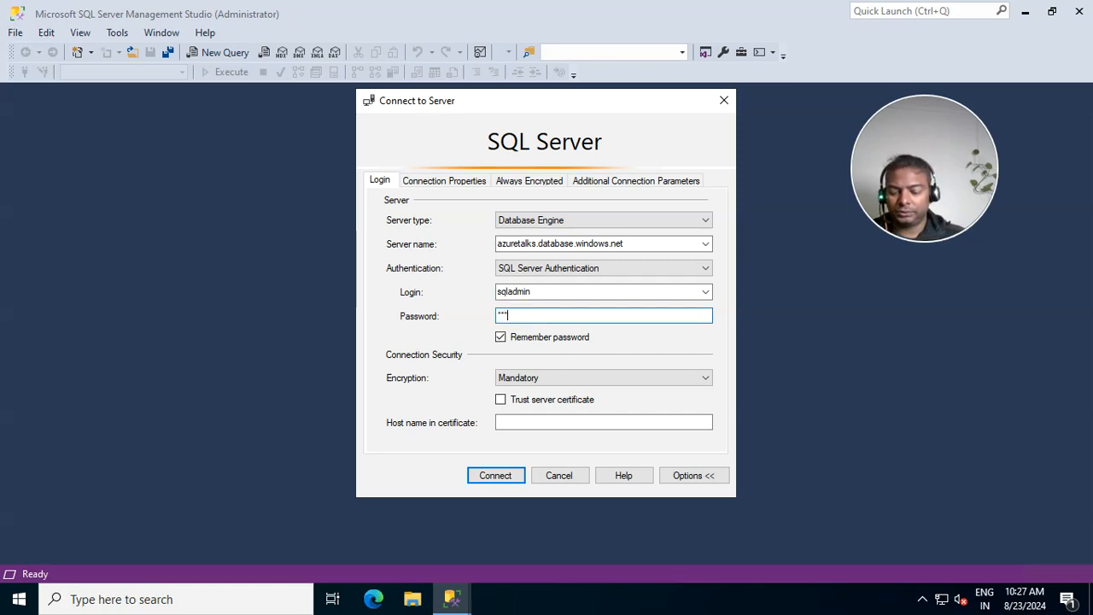
key(Return)
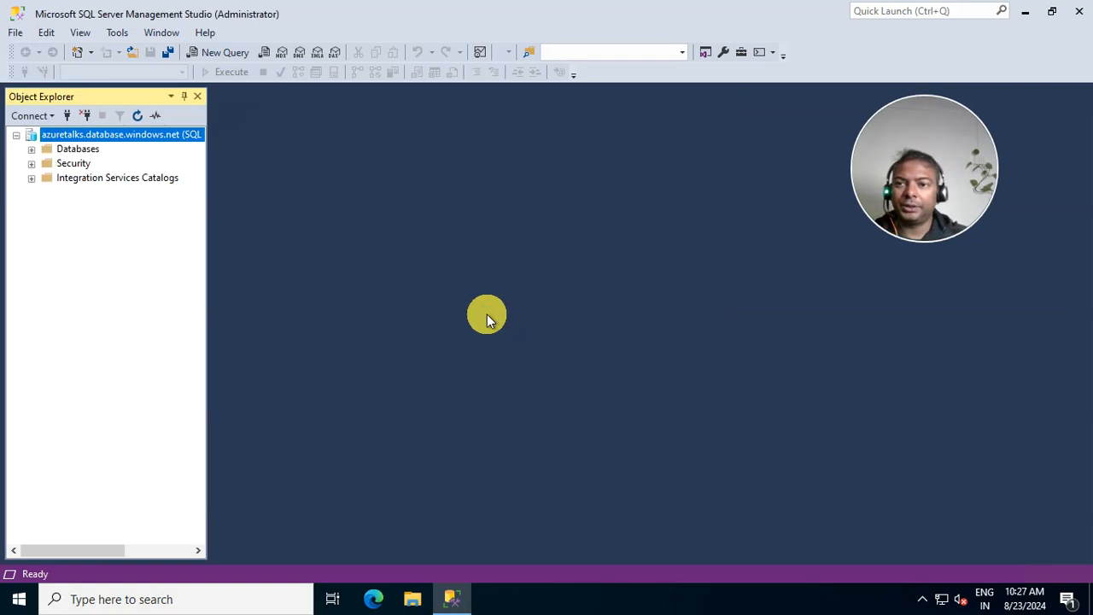
- Expand Databases > testdb > Tables to show dbo.Course, dbo.Credit, dbo.Person and dbo.Student
click(32, 149)
click(46, 179)
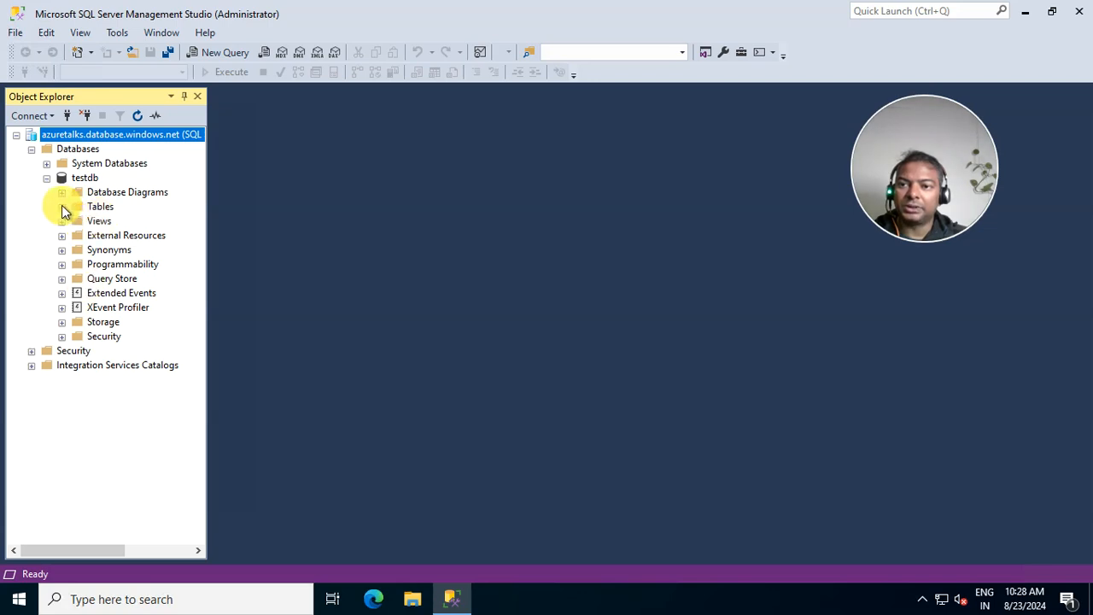
click(62, 206)
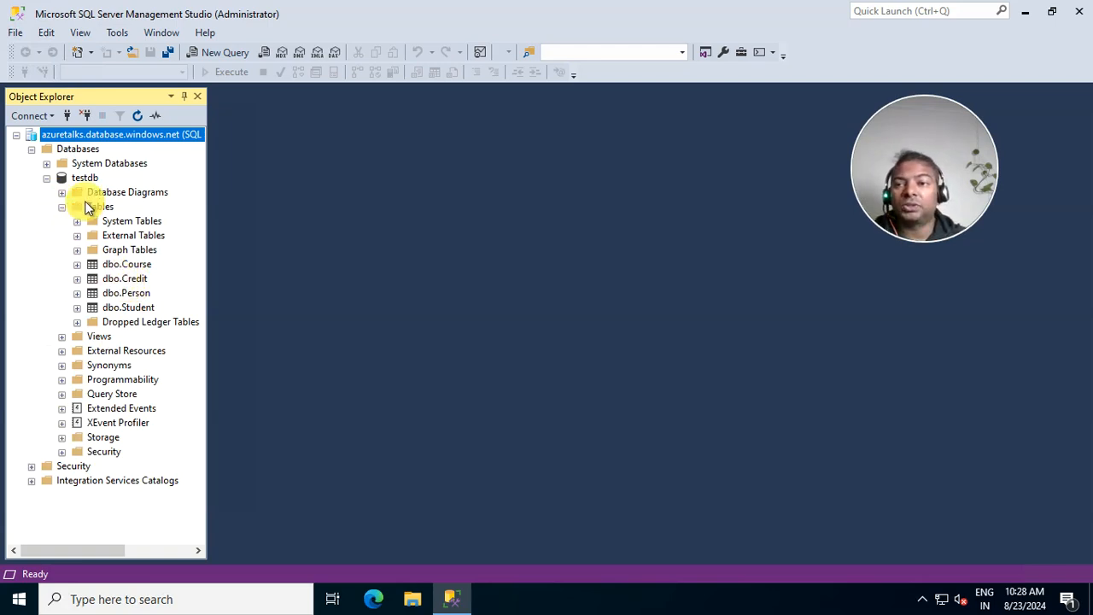
click(89, 179)
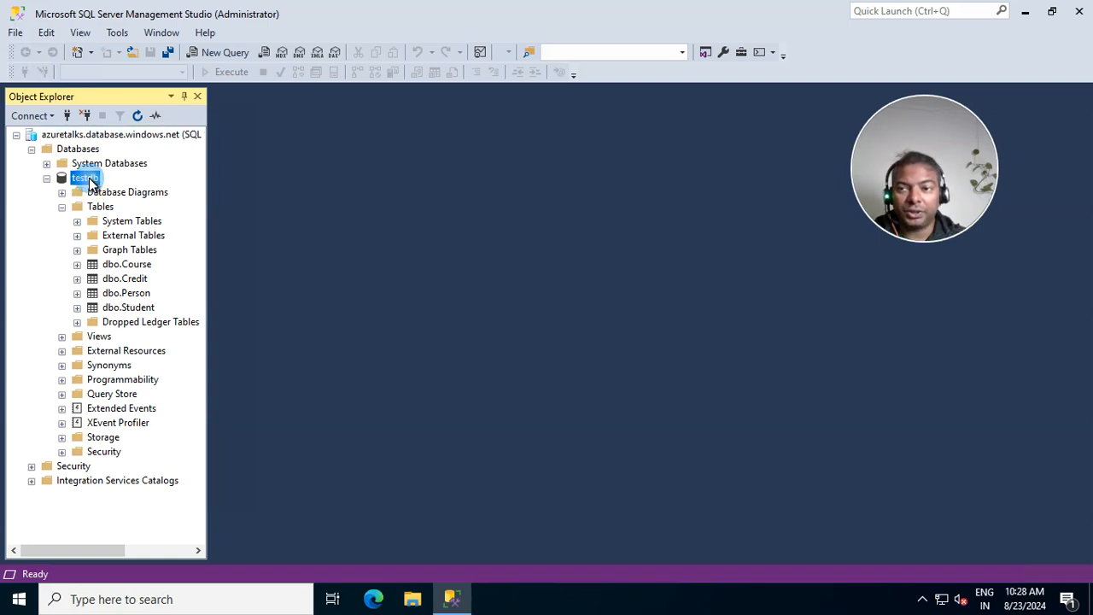
right_click(92, 183)
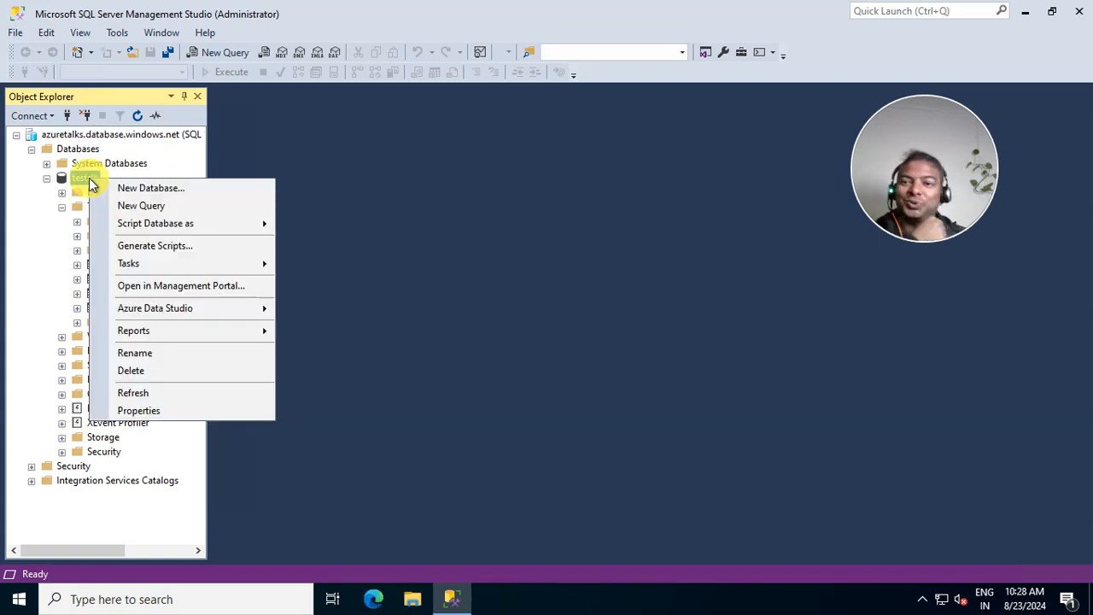
mouse_move(181, 264)
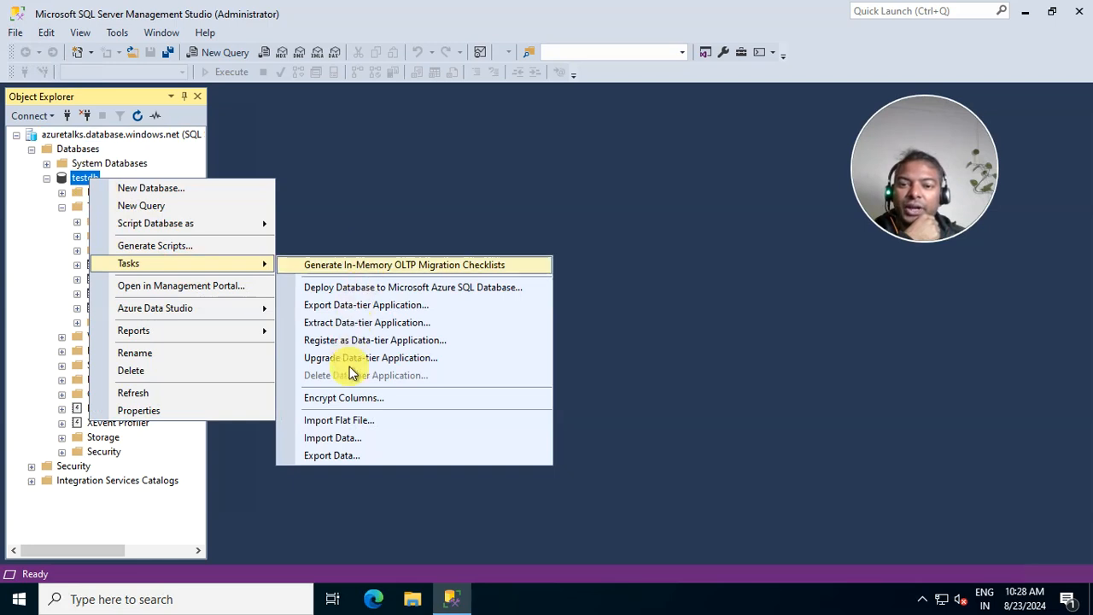
click(328, 439)
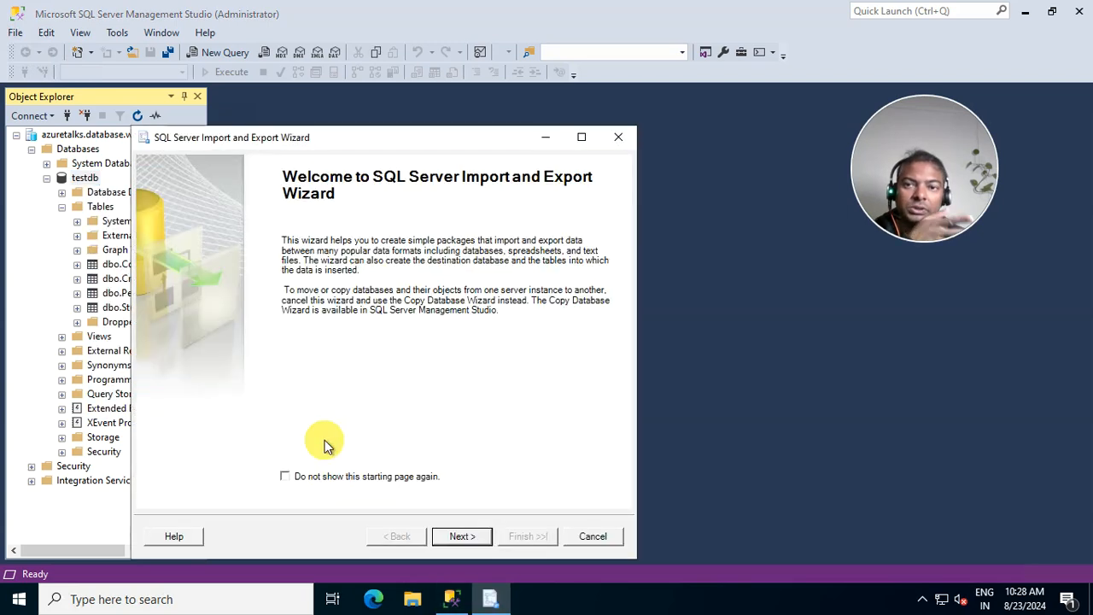
click(462, 537)
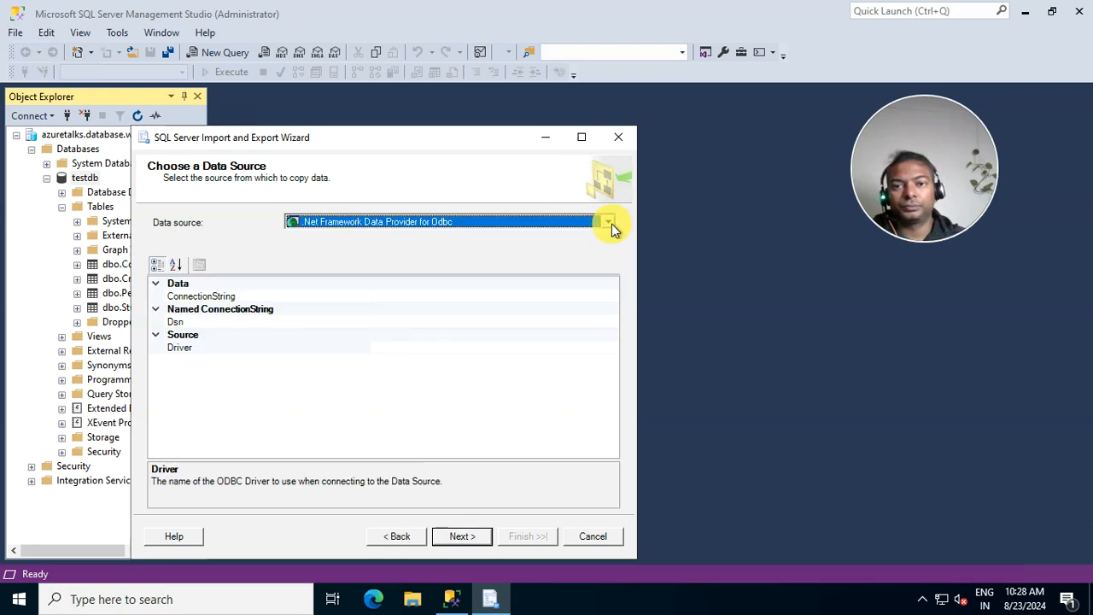
click(609, 223)
click(614, 140)
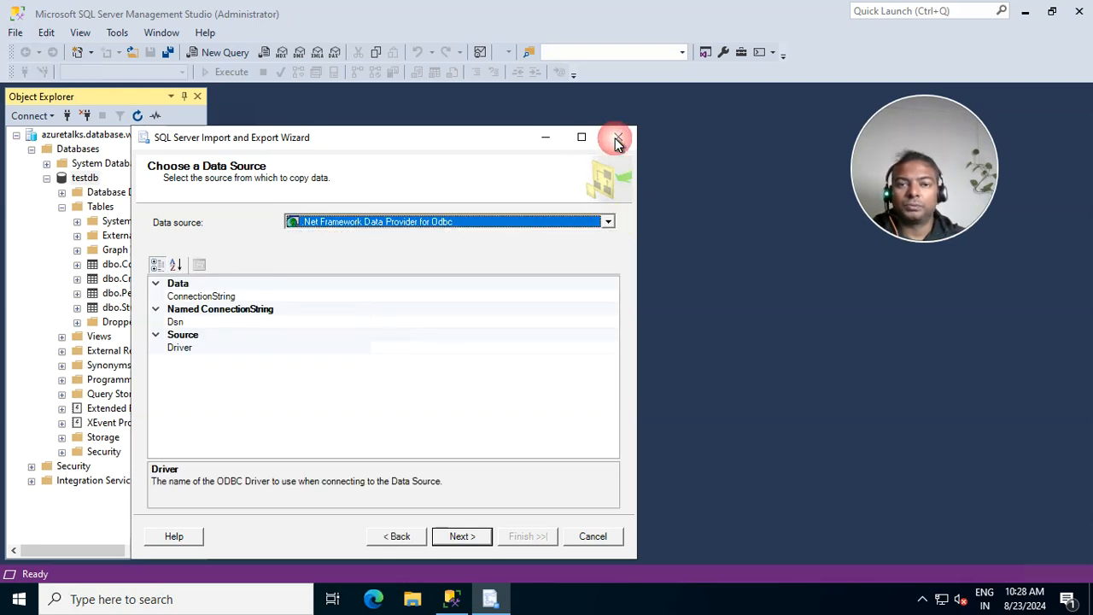
click(587, 540)
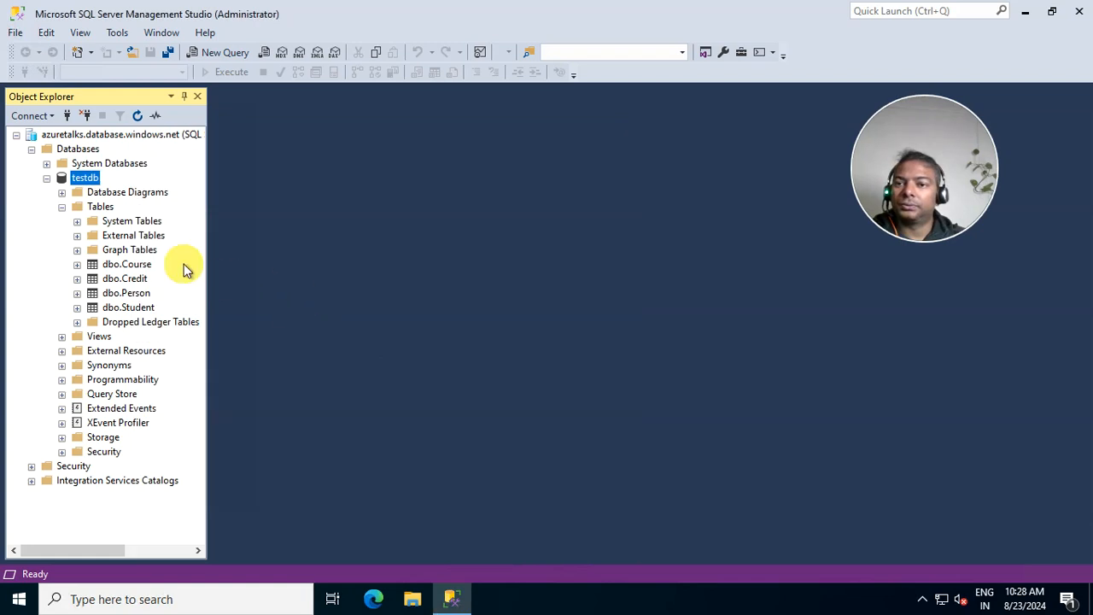
click(85, 179)
- Start Tasks > Export Data-tier Application from testdb's context menu
right_click(86, 181)
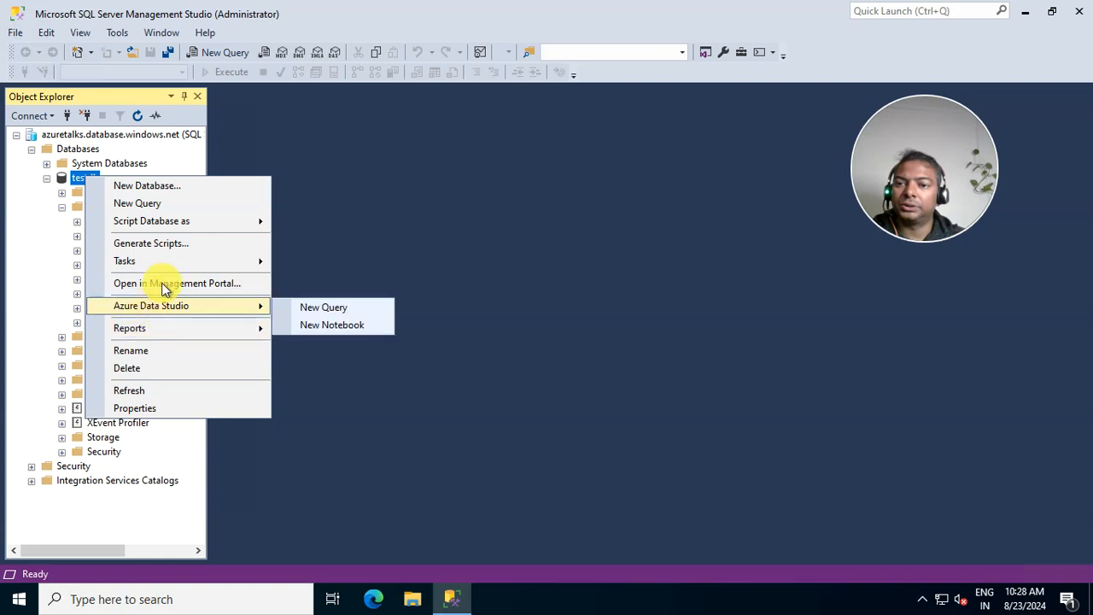
mouse_move(155, 229)
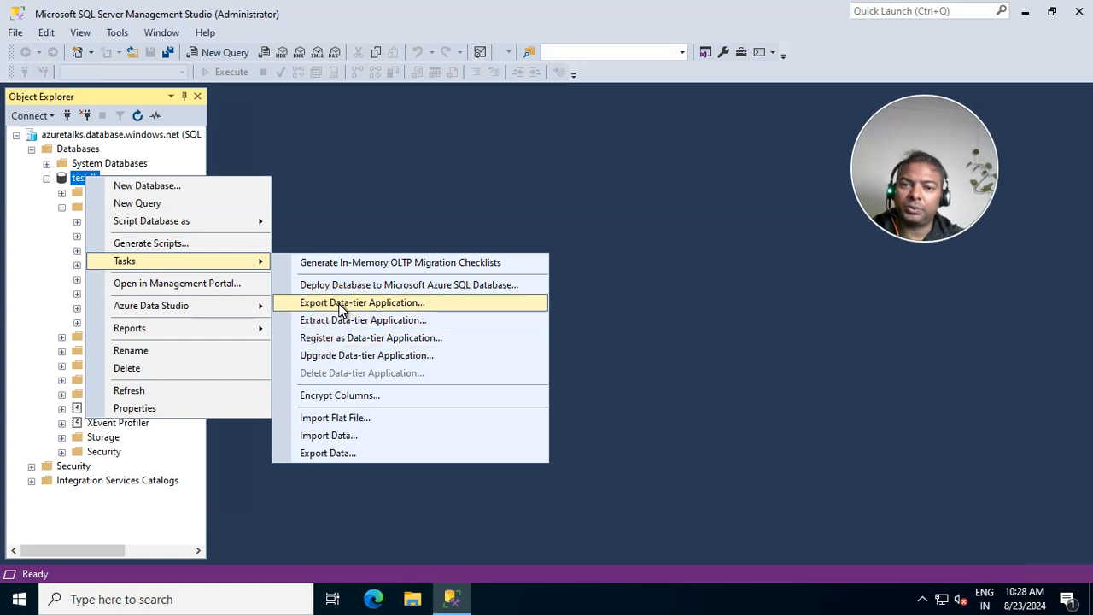
click(338, 303)
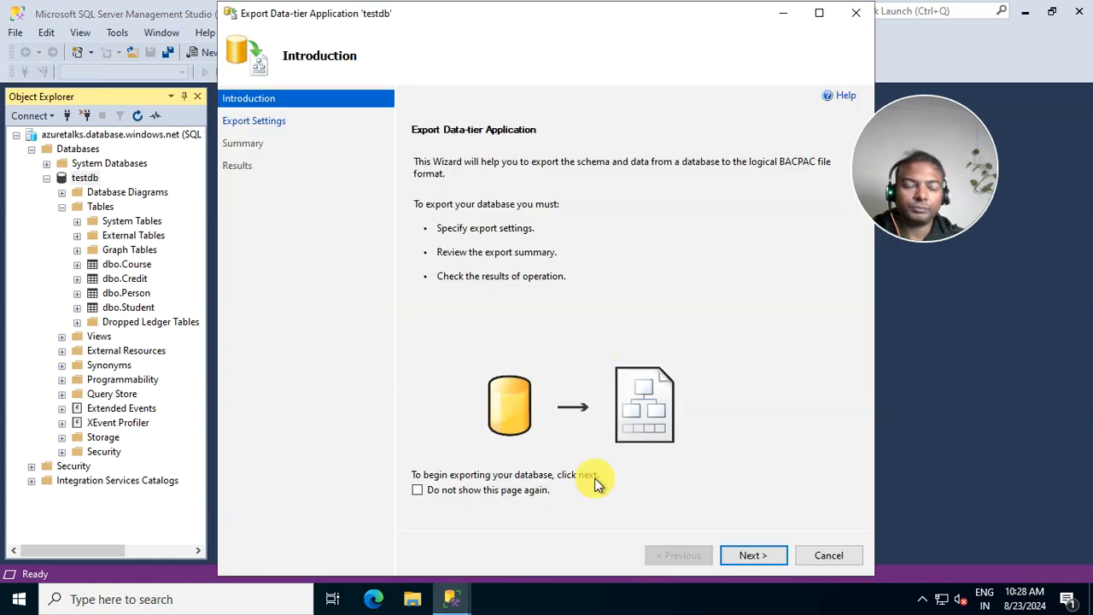
- Set the BACPAC export destination to Microsoft Azure and begin the Azure sign-in
click(751, 555)
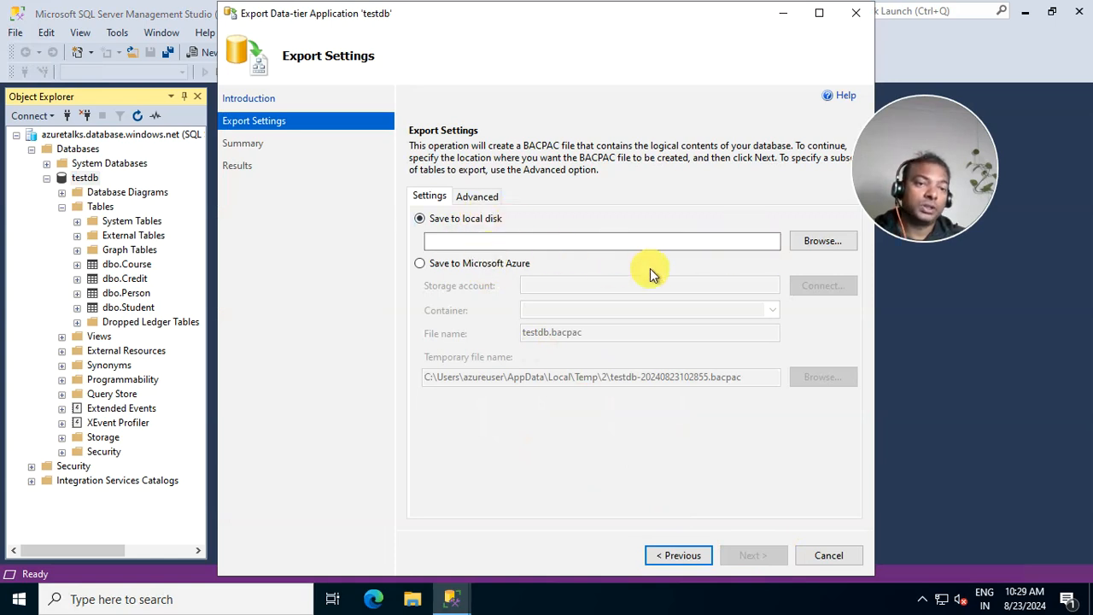
click(811, 245)
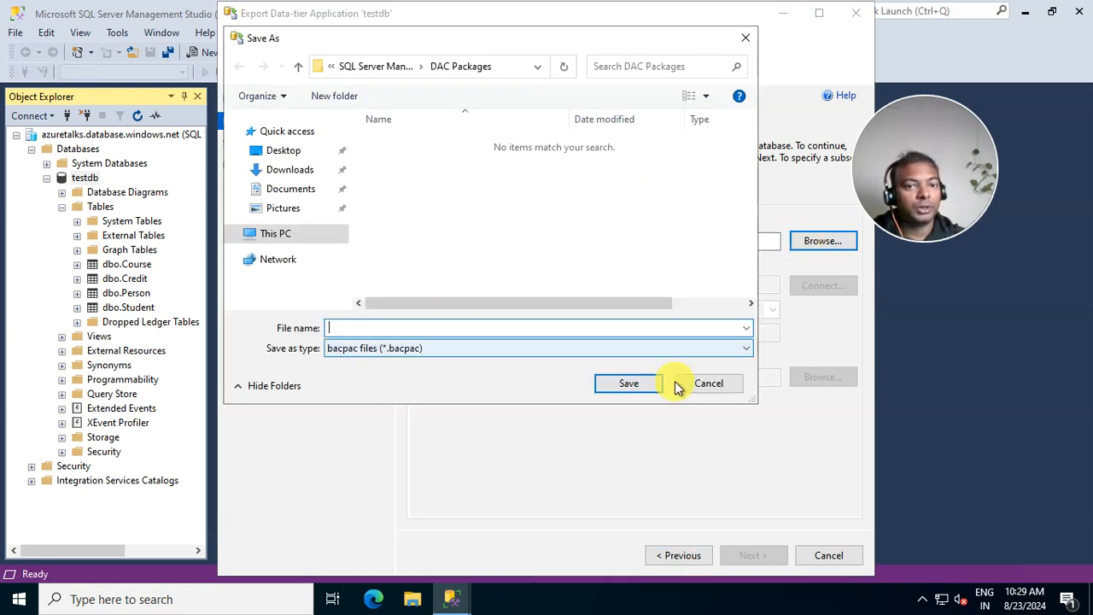
click(695, 386)
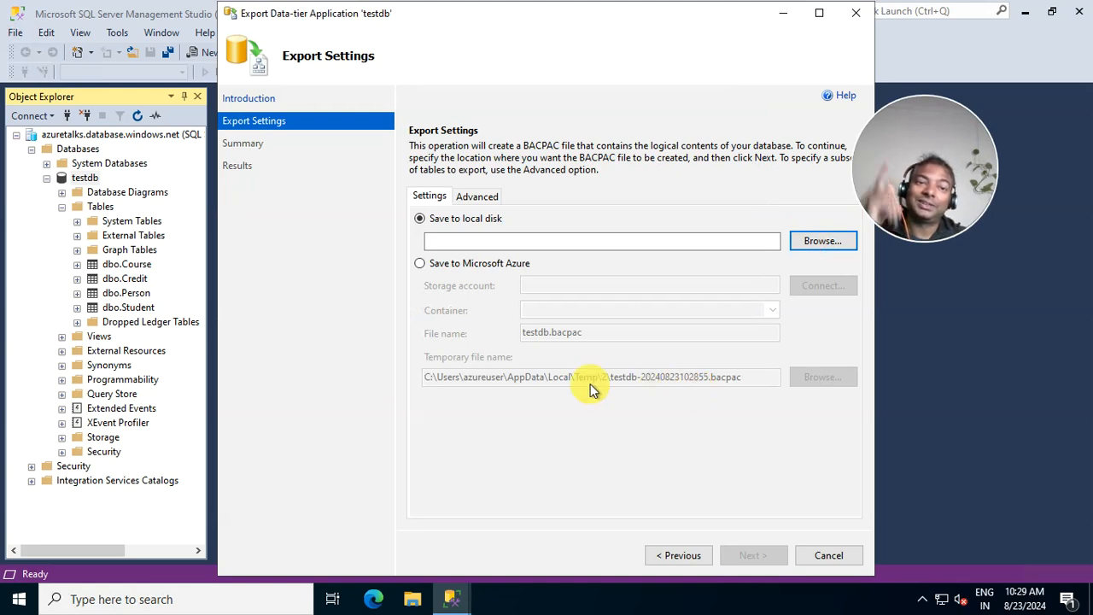
click(434, 270)
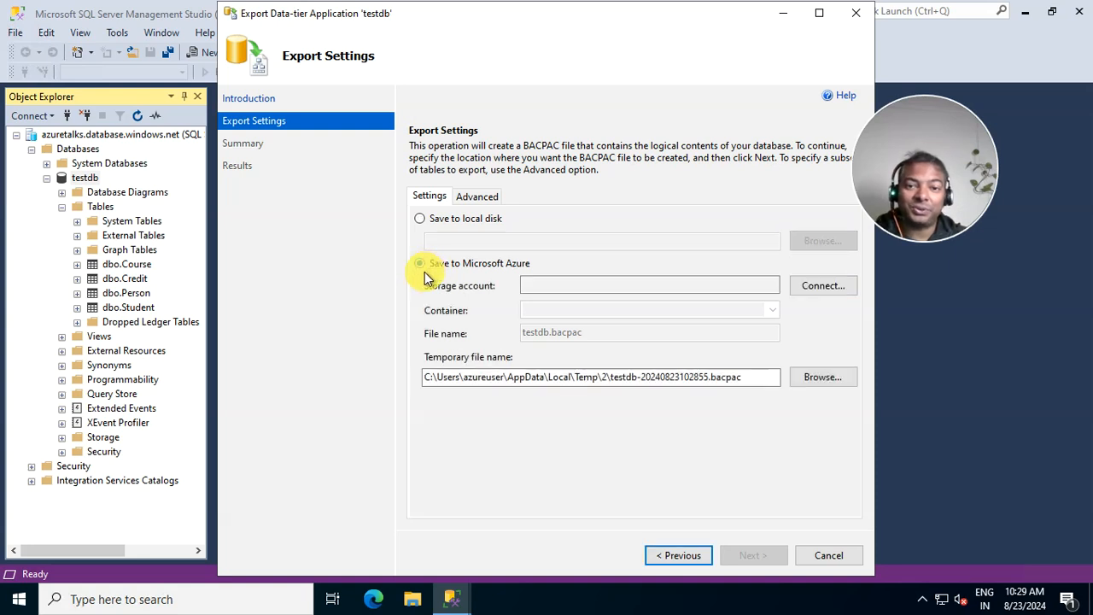
click(820, 286)
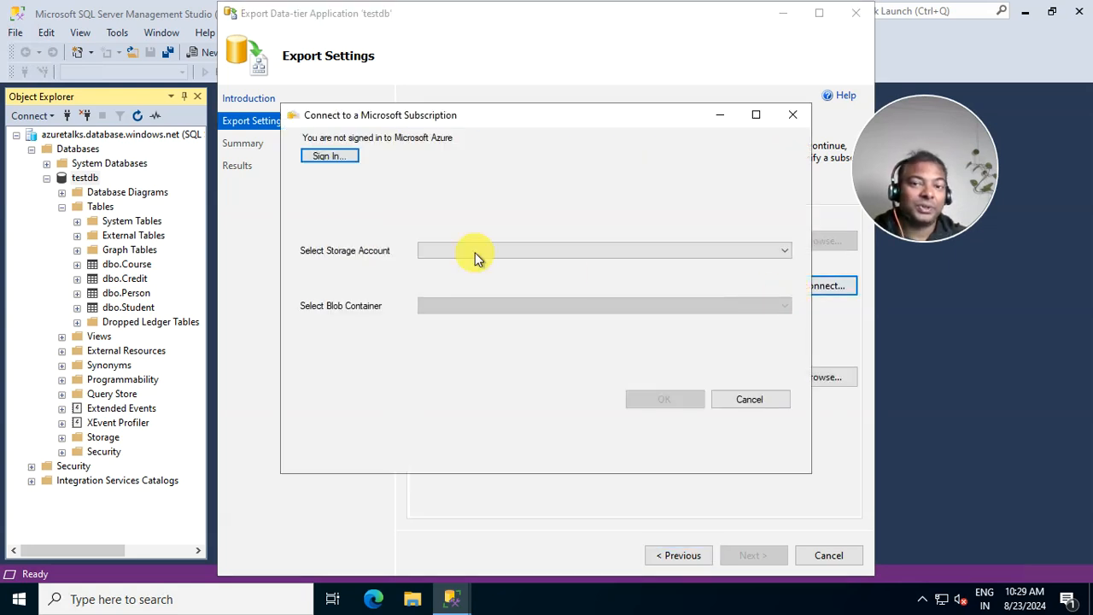
click(329, 156)
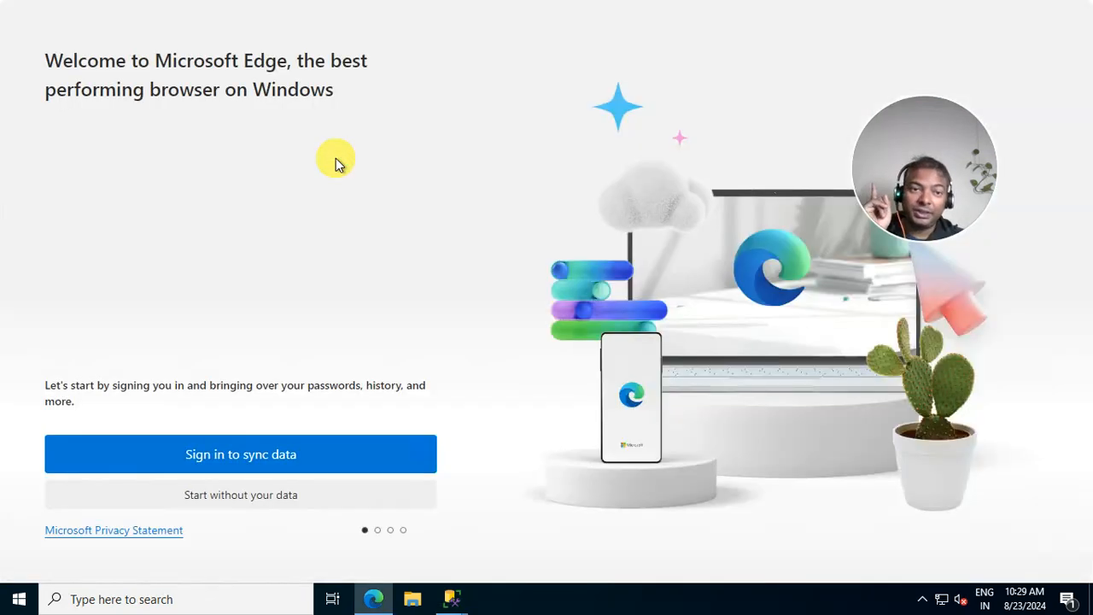
- Skip Edge's first-run setup without syncing or importing browsing data from Google
click(214, 498)
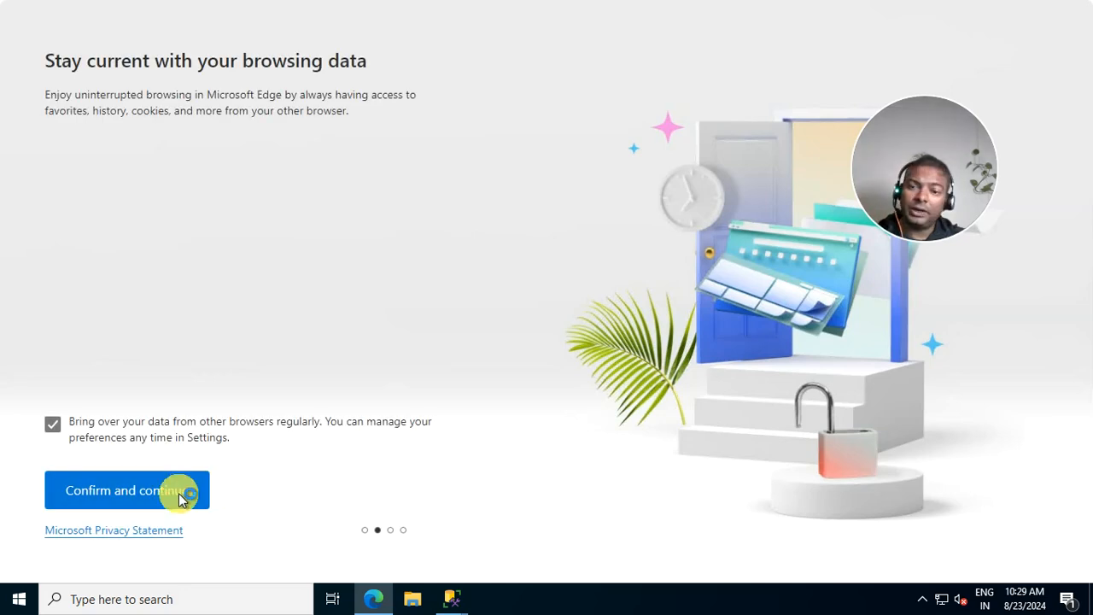
click(177, 501)
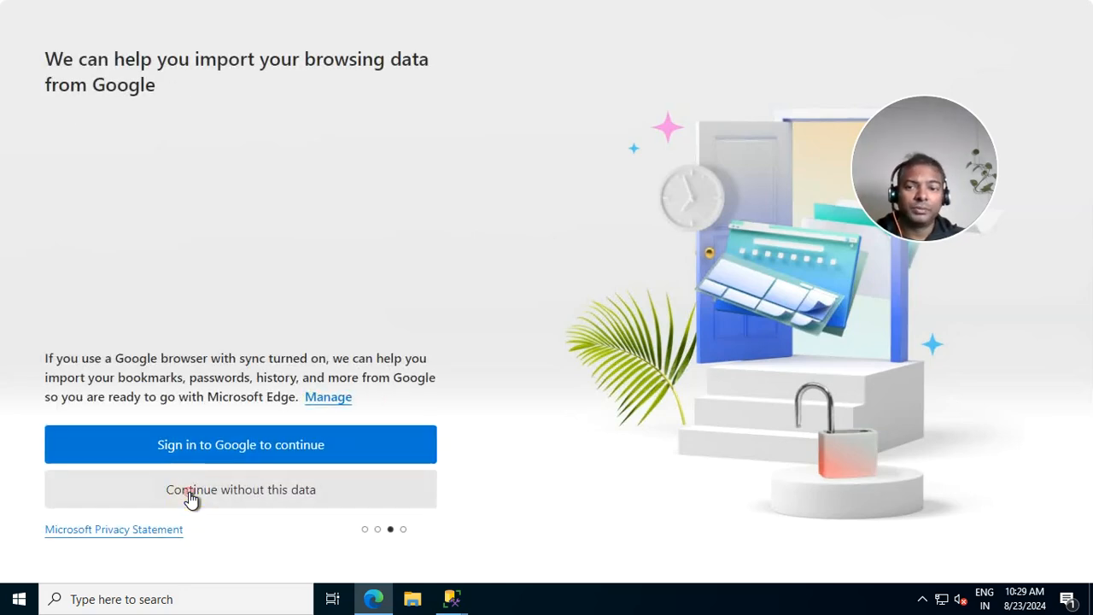
click(190, 500)
click(146, 489)
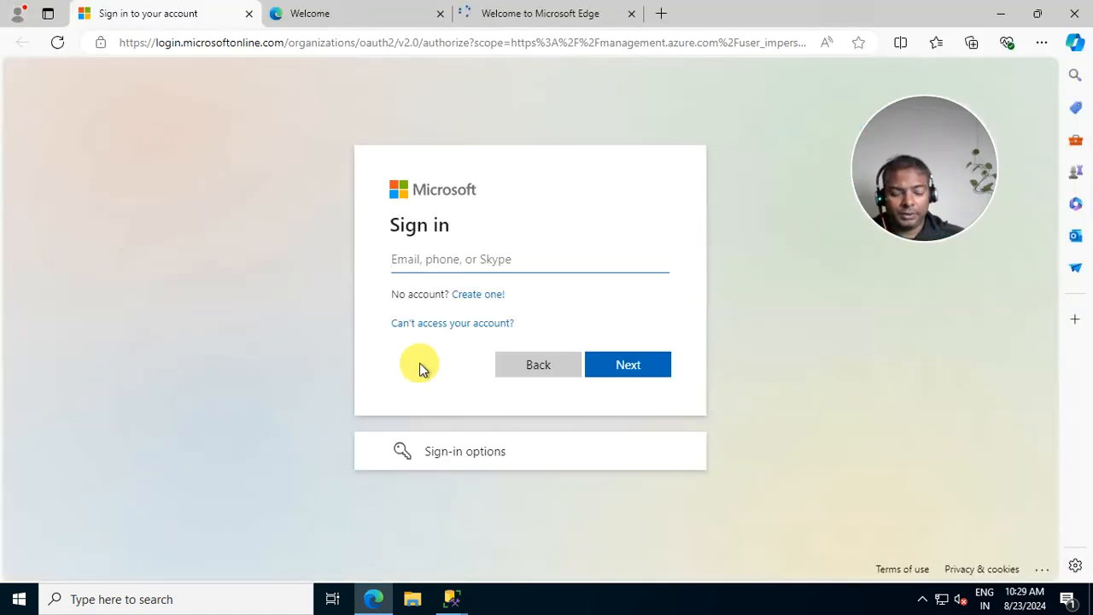
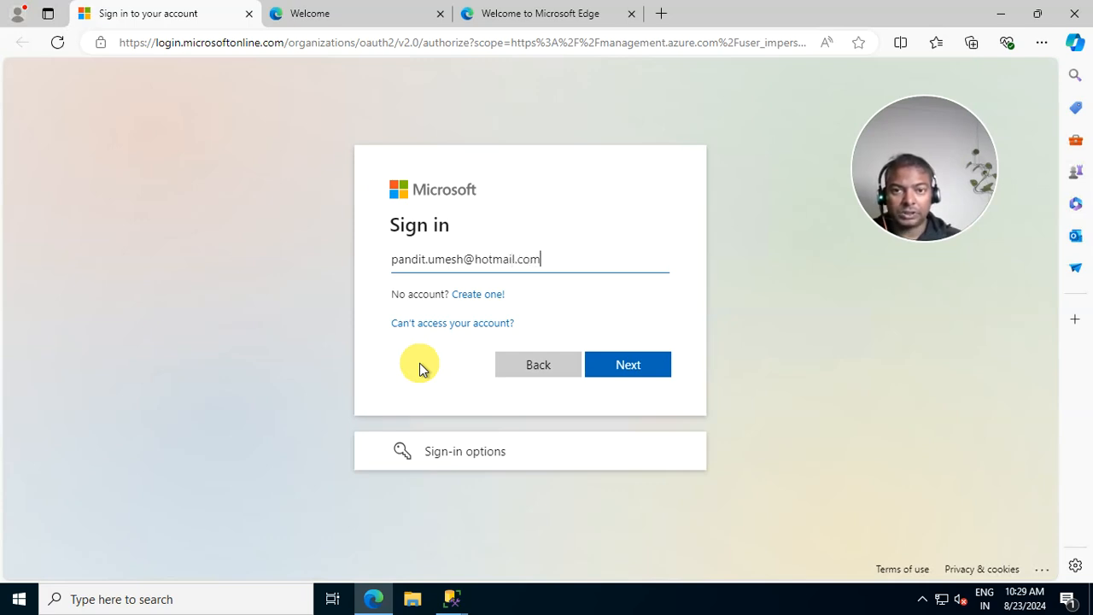
- Sign in with the Microsoft account e-mail and phone approval, then close Edge after Authentication Complete
key(Return)
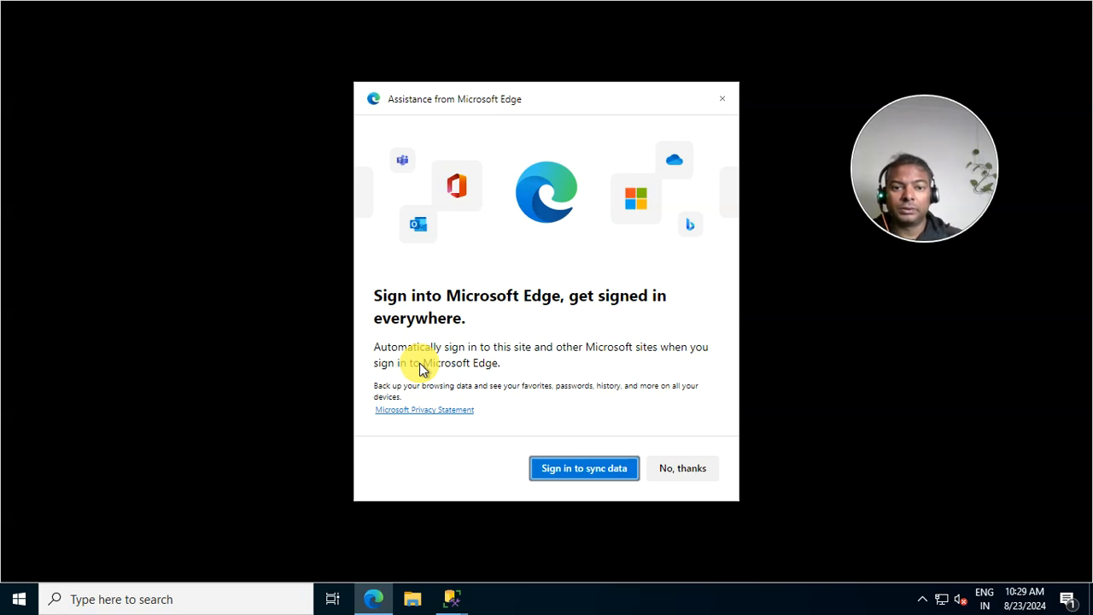
click(663, 467)
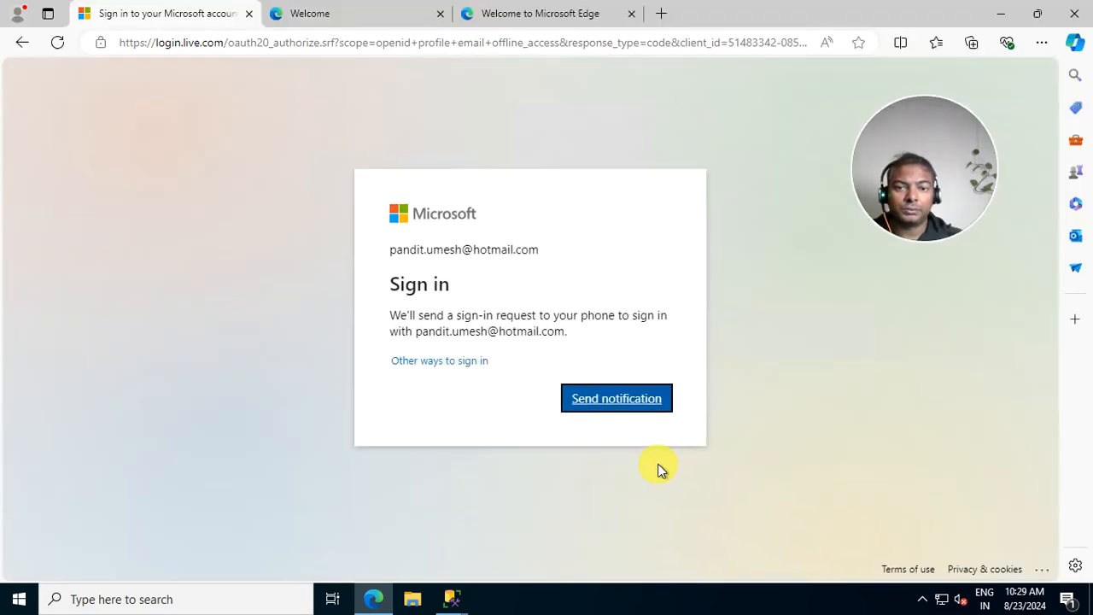
click(632, 407)
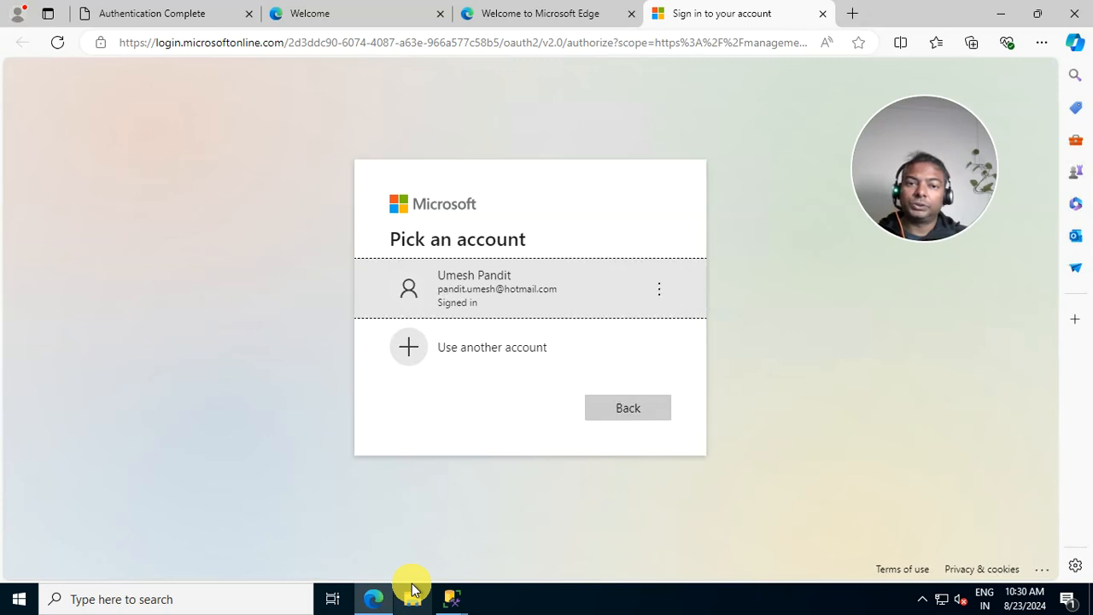
click(491, 288)
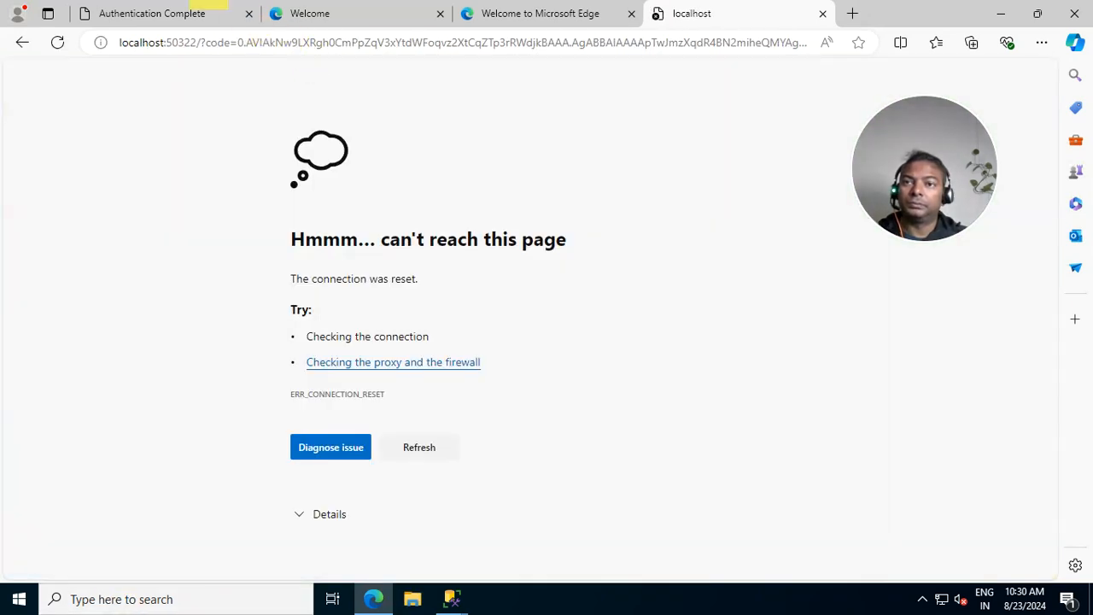
click(205, 10)
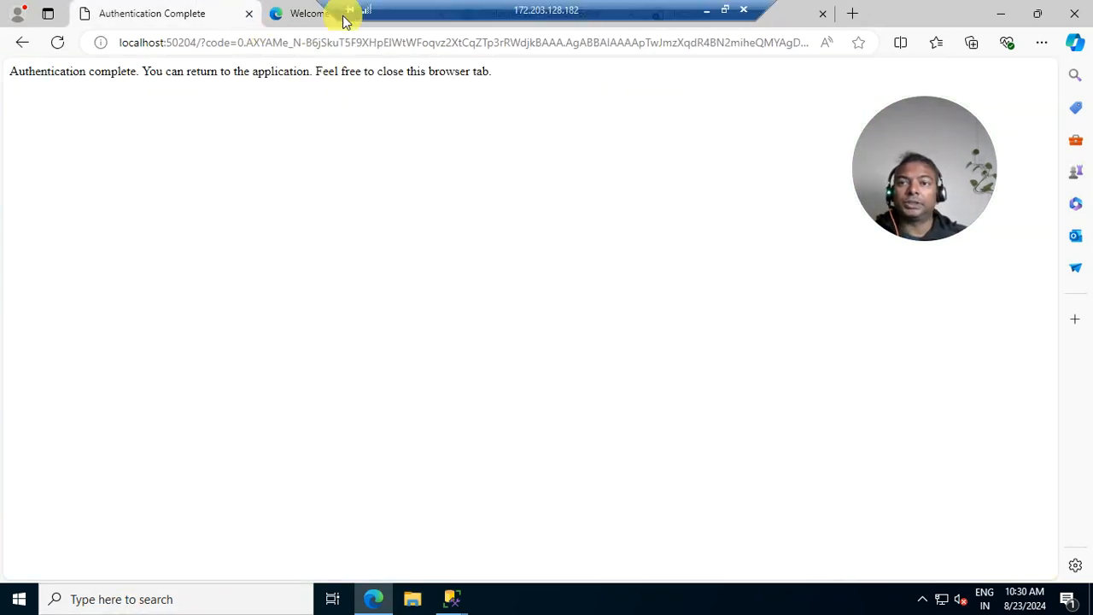
click(1072, 13)
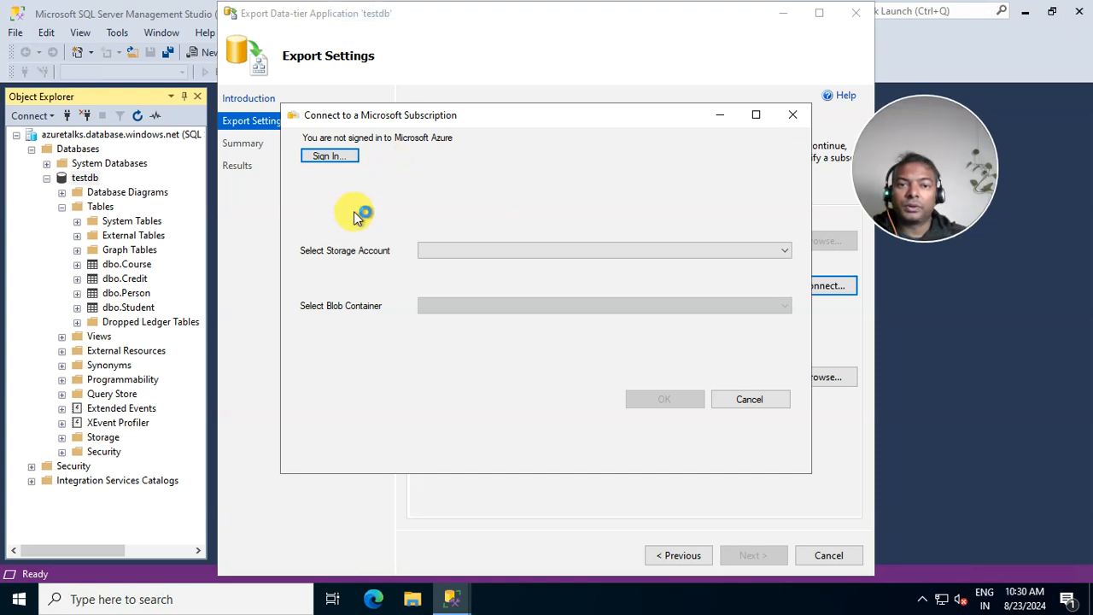
- Sign in to Microsoft Azure with that account and return to the subscription connection dialog
click(556, 248)
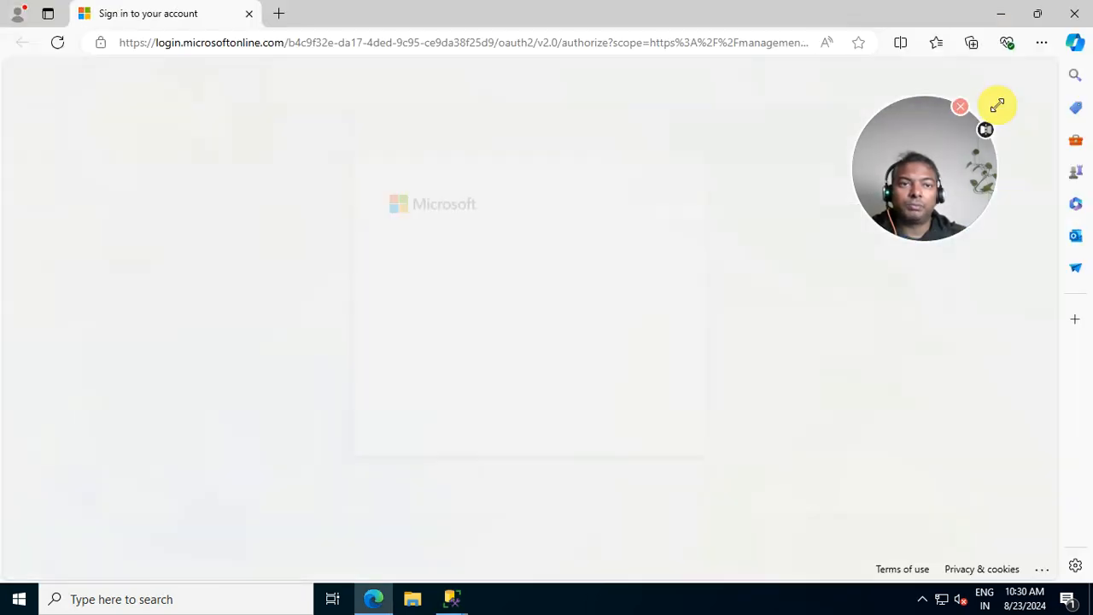
click(540, 297)
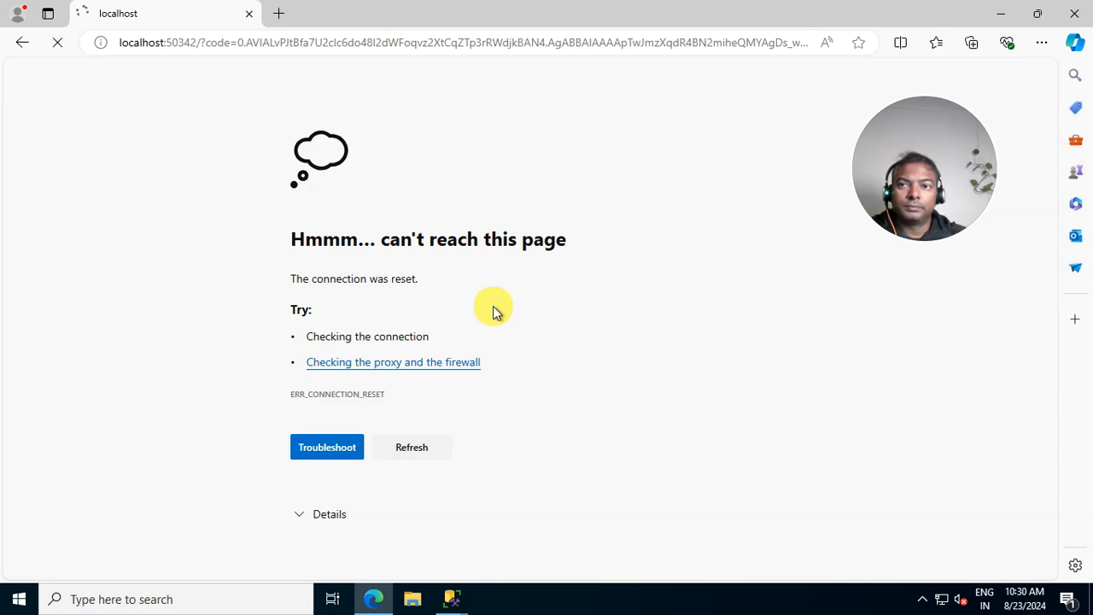
click(463, 599)
click(616, 515)
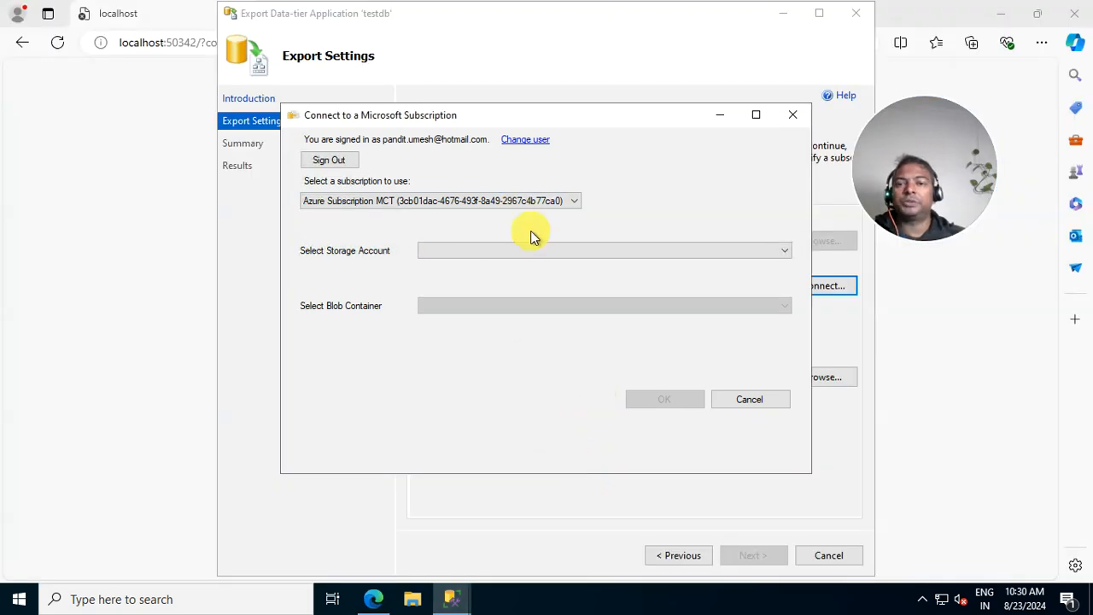
- Switch the subscription to Visual Studio Enterprise Subscription – MPN after checking for storage accounts
click(739, 255)
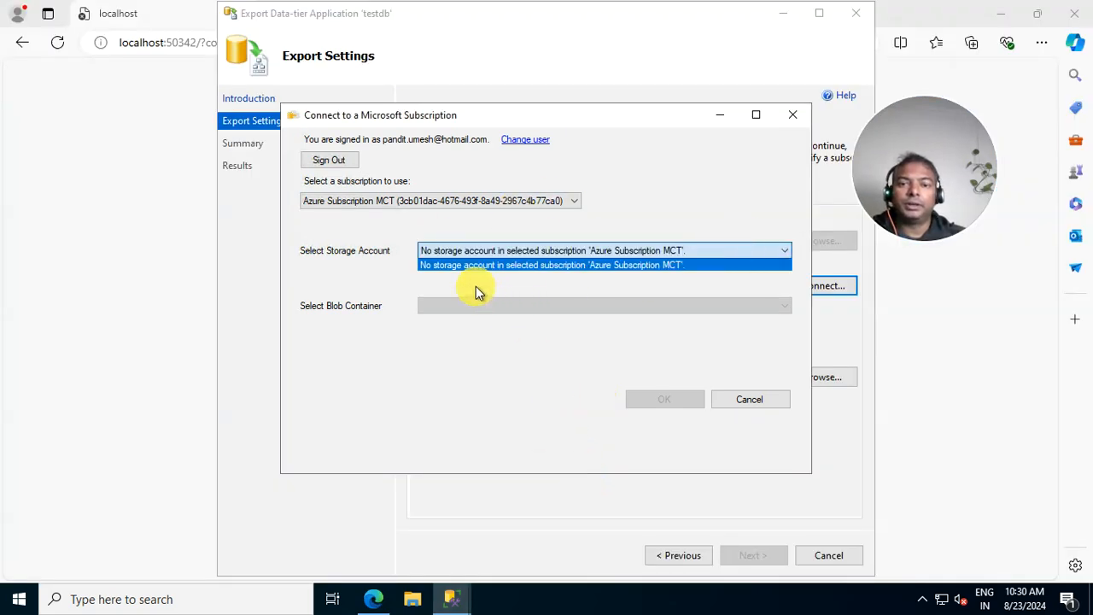
click(463, 269)
click(416, 202)
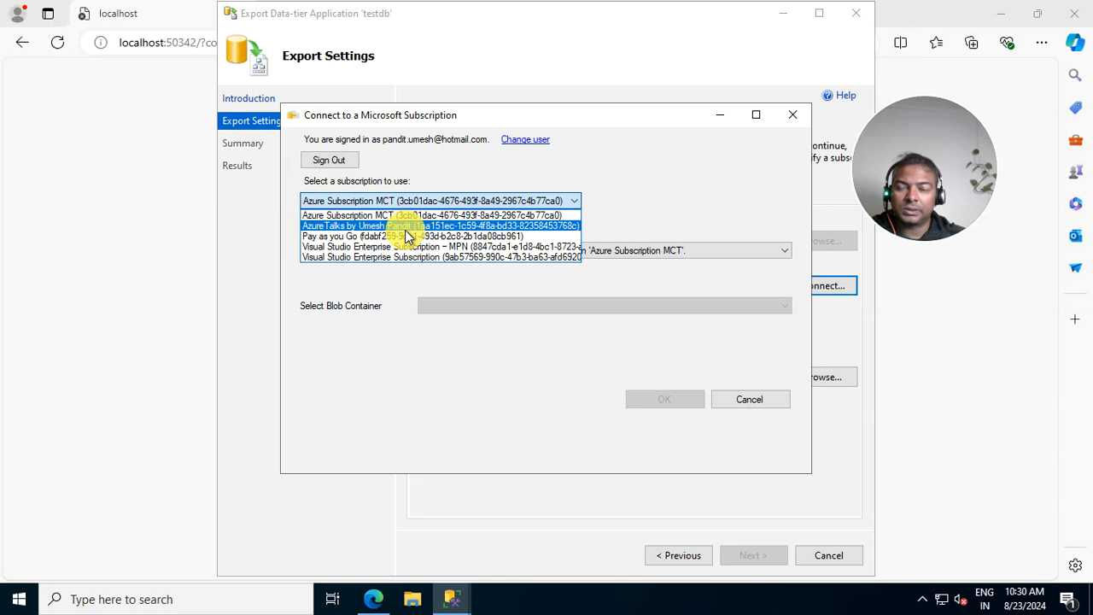
click(405, 227)
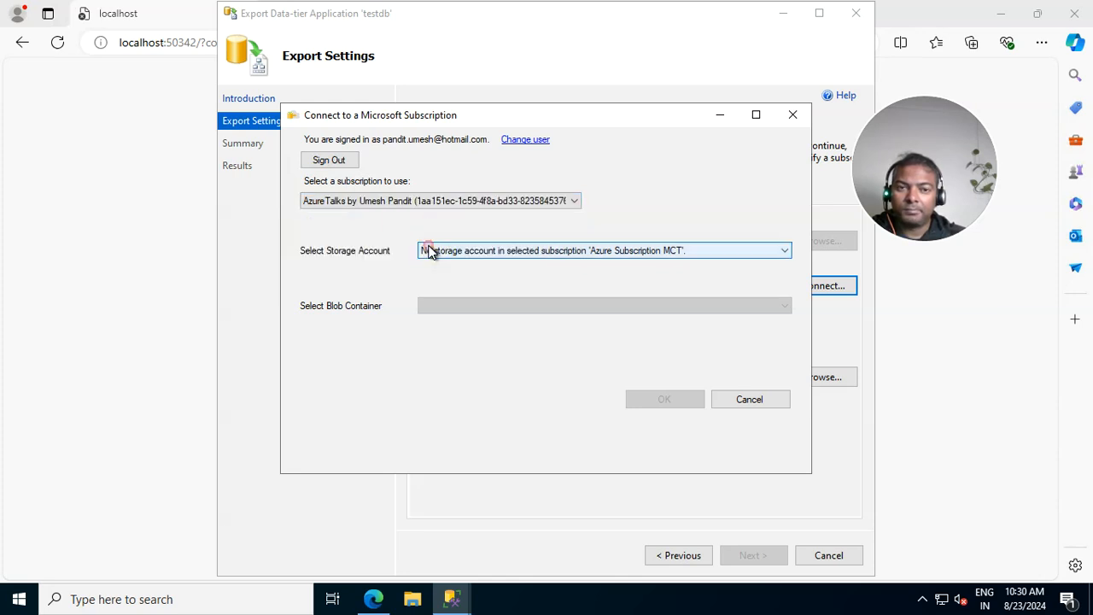
click(423, 249)
click(405, 201)
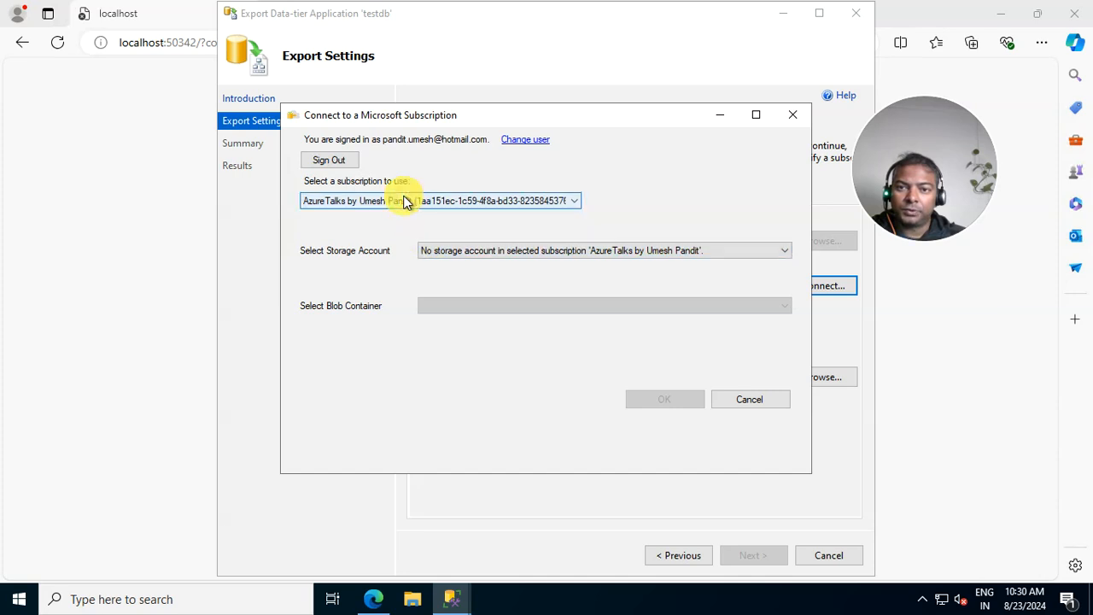
click(405, 200)
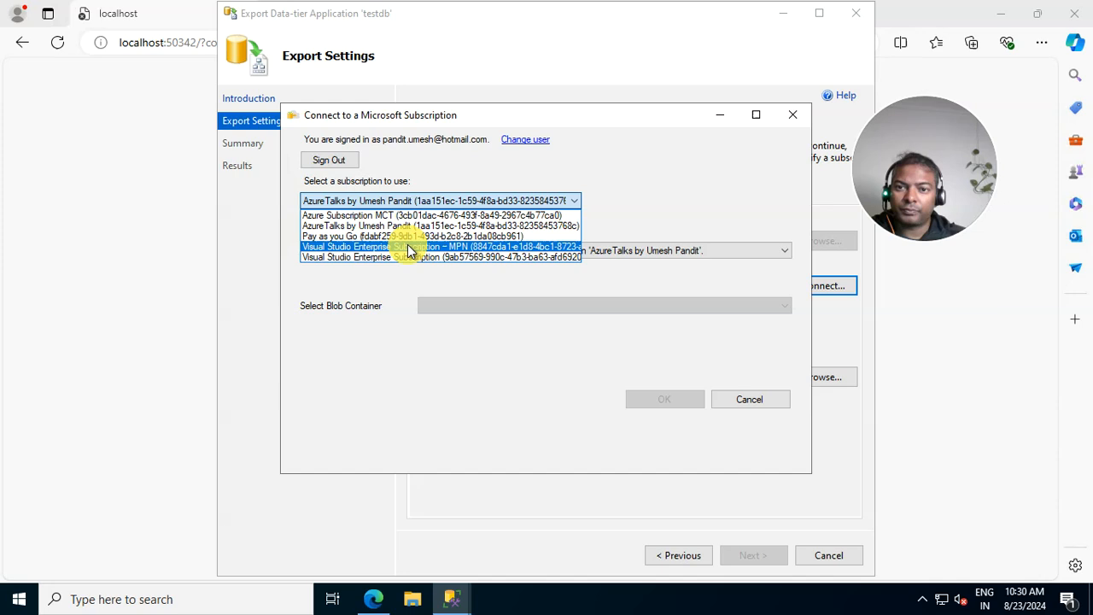
click(408, 247)
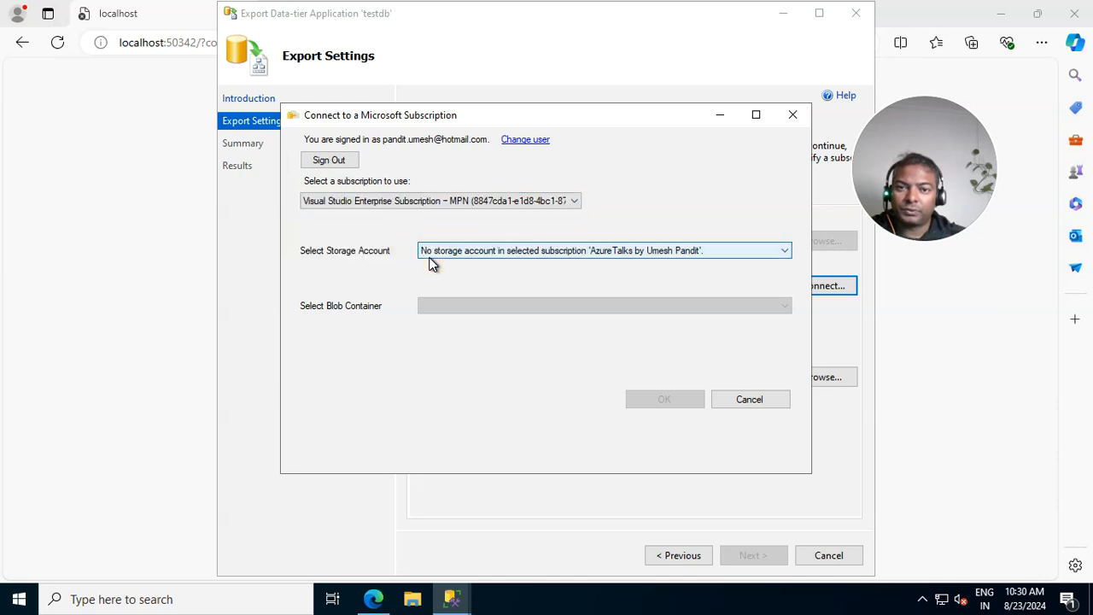
- Choose storage account ncpldevevn and container images, confirm, and set the export container to images
click(430, 255)
click(437, 265)
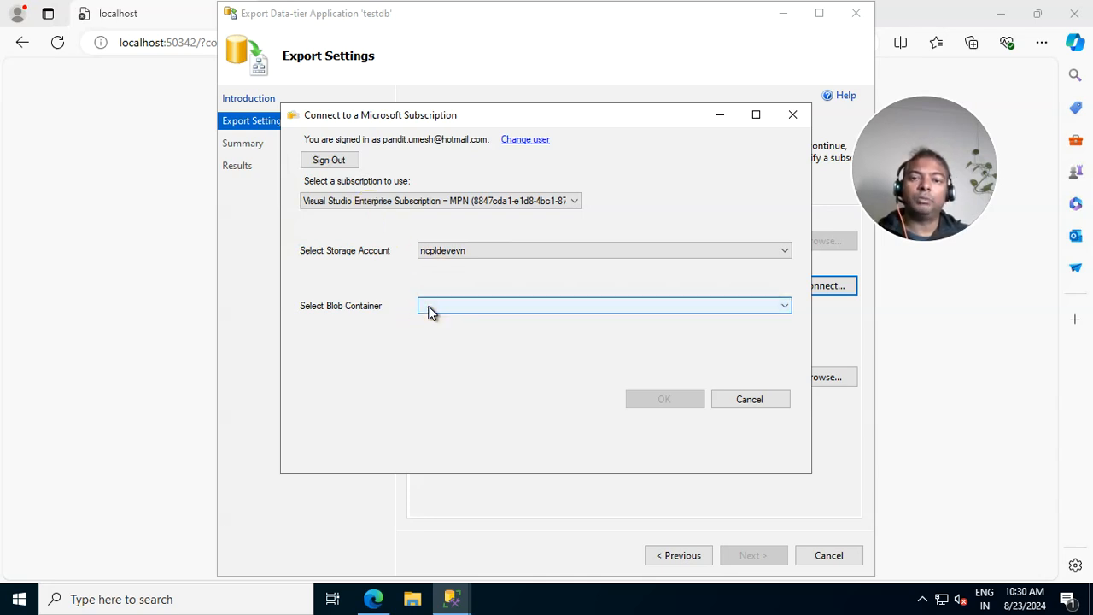
click(430, 312)
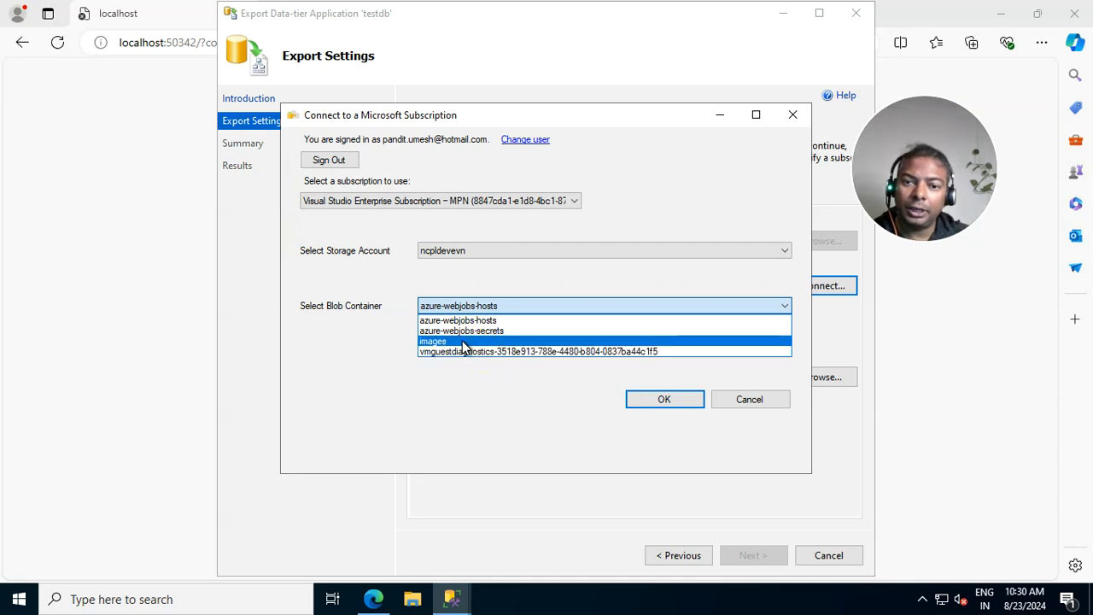
click(459, 341)
click(668, 400)
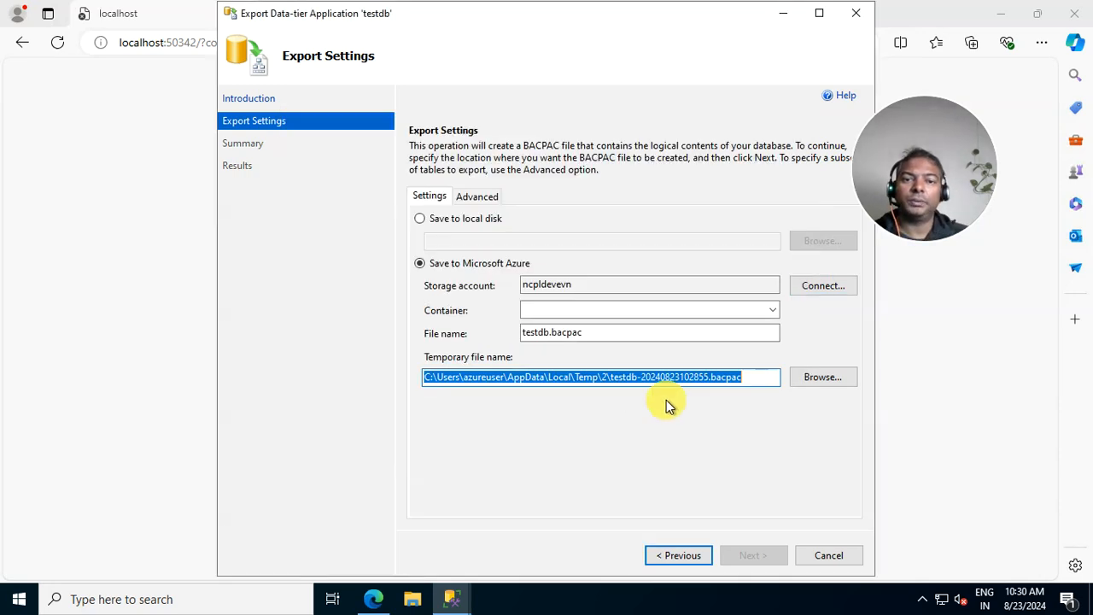
click(773, 311)
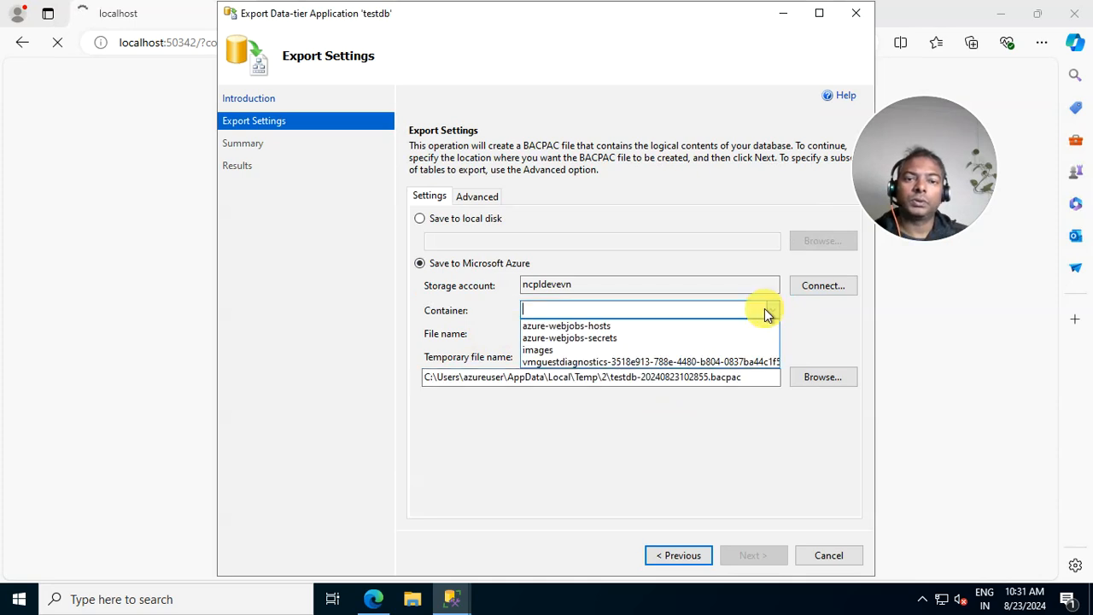
click(533, 350)
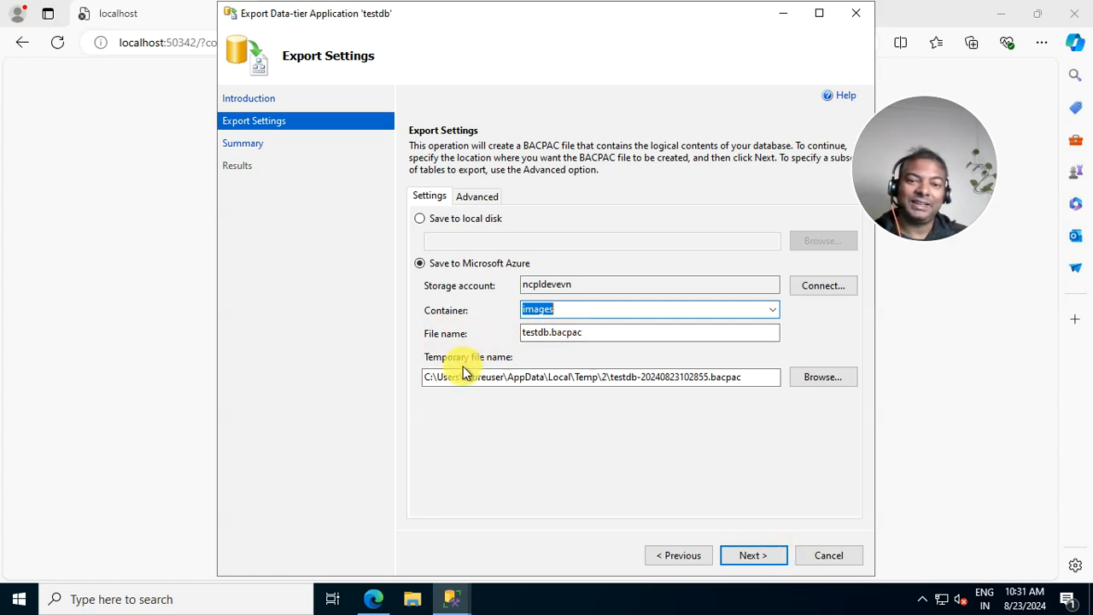
- Finish the export wizard to start exporting testdb, then restore the Remote Desktop window
click(742, 557)
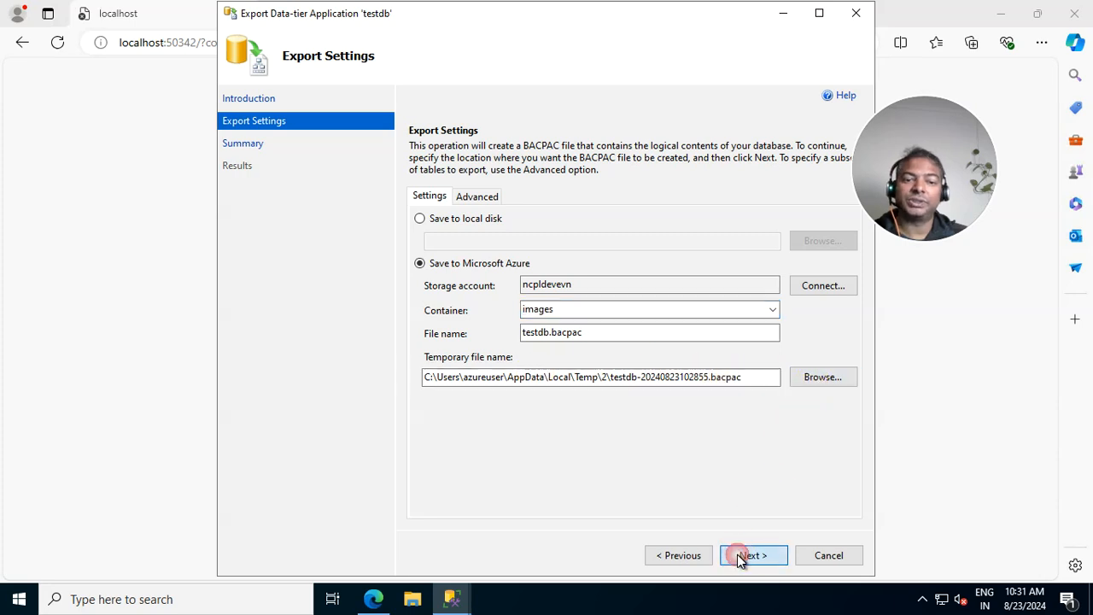
click(749, 557)
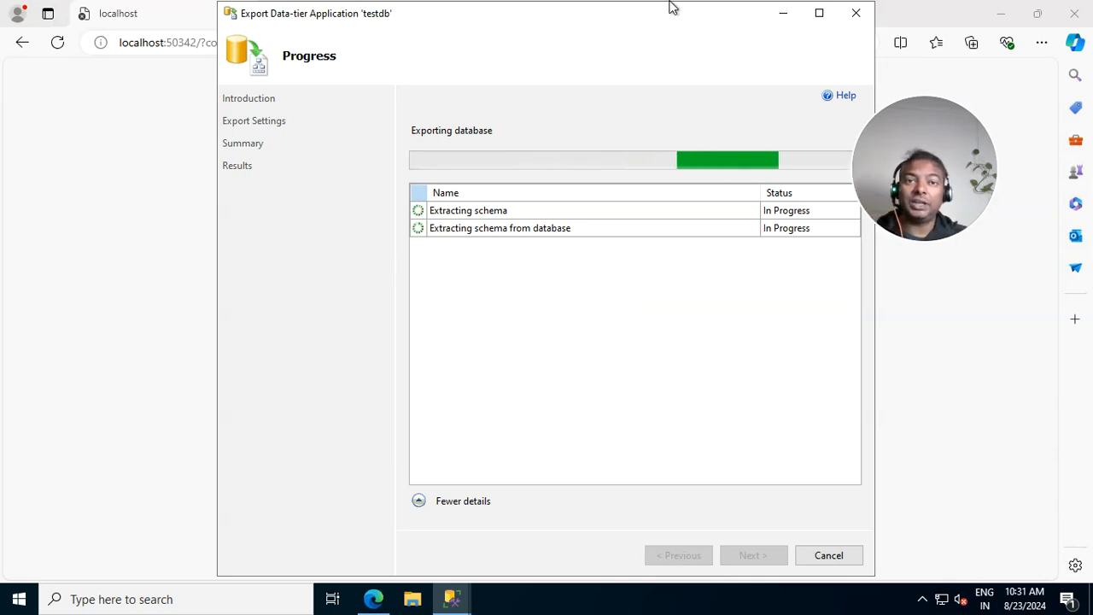
mouse_move(645, 7)
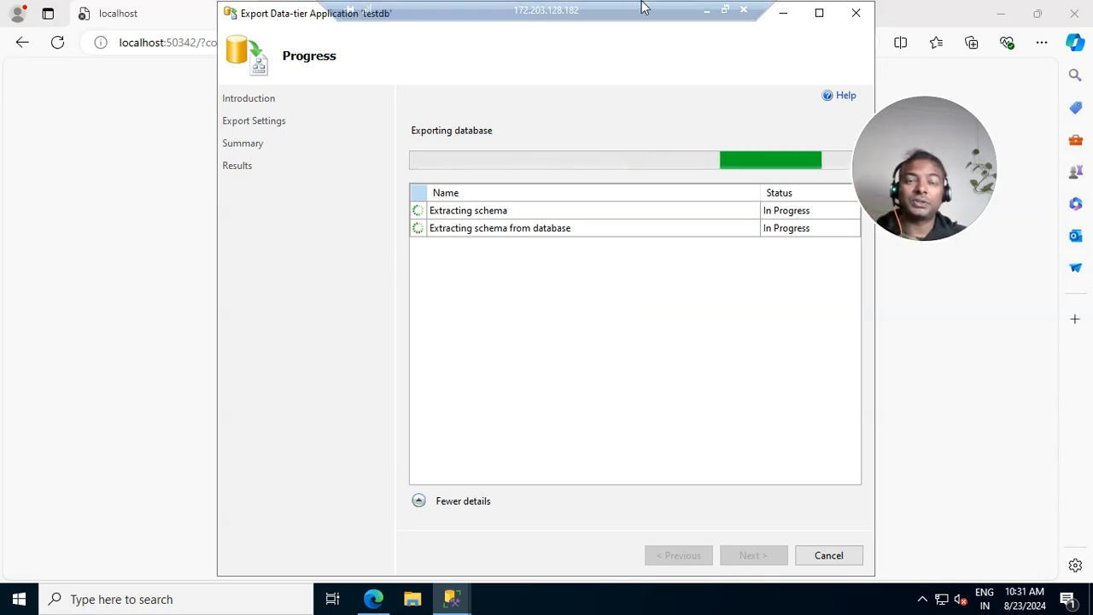
click(722, 15)
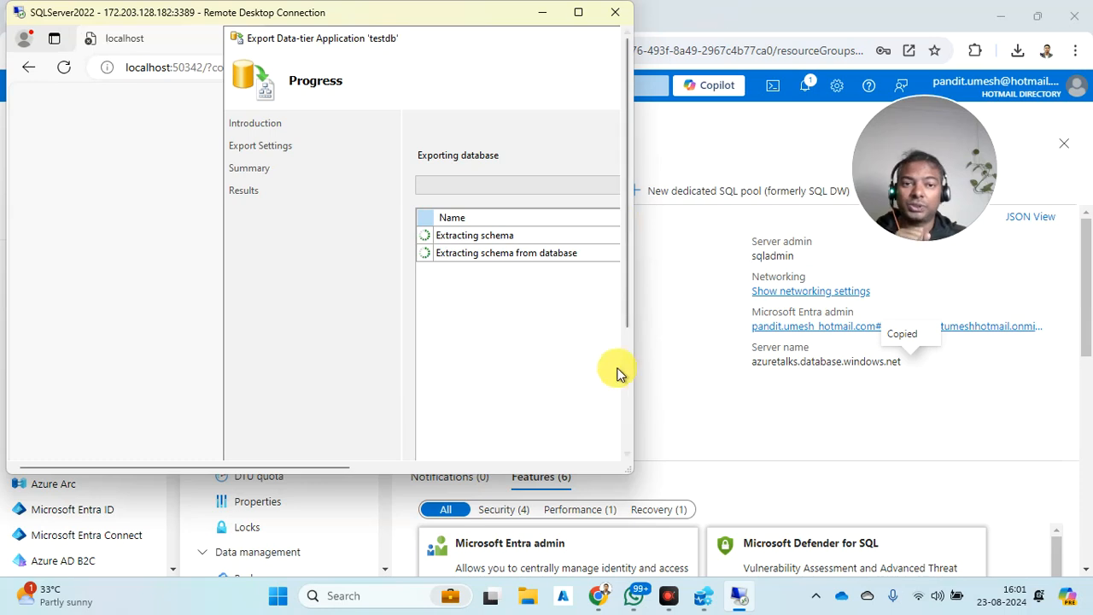
- Find and open the Storage accounts list through the Azure portal search
click(659, 339)
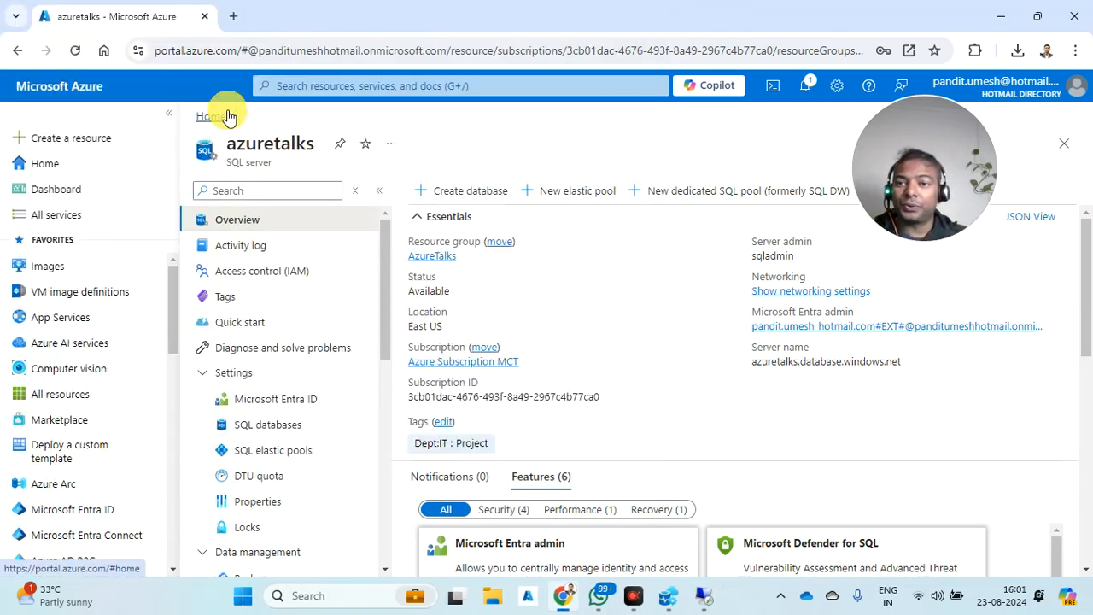
click(392, 87)
text(visa)
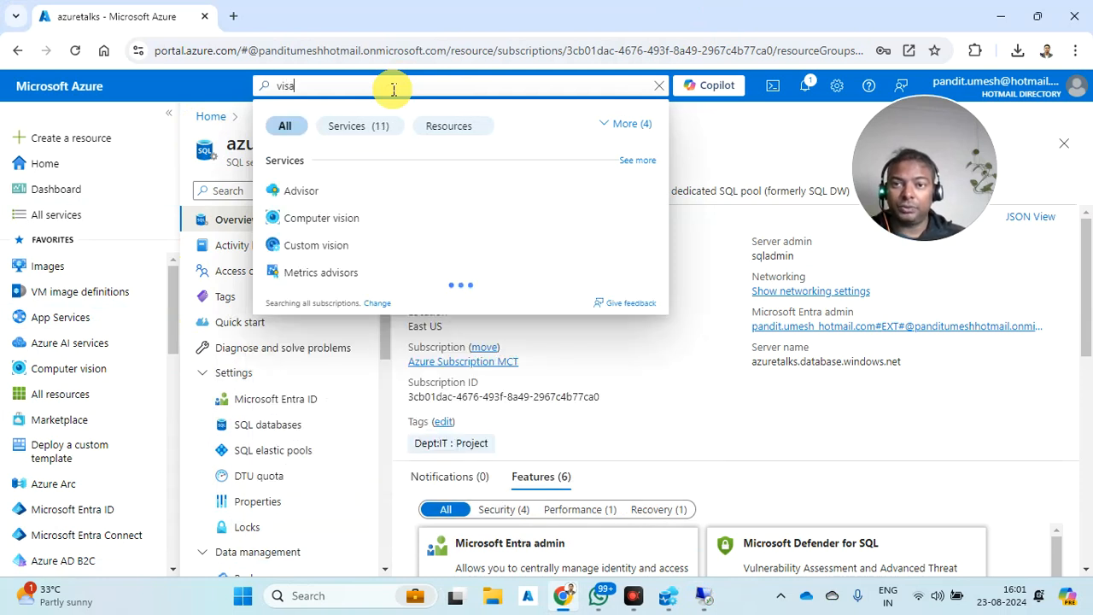
key(BackSpace)
key(BackSpace)
text(stro)
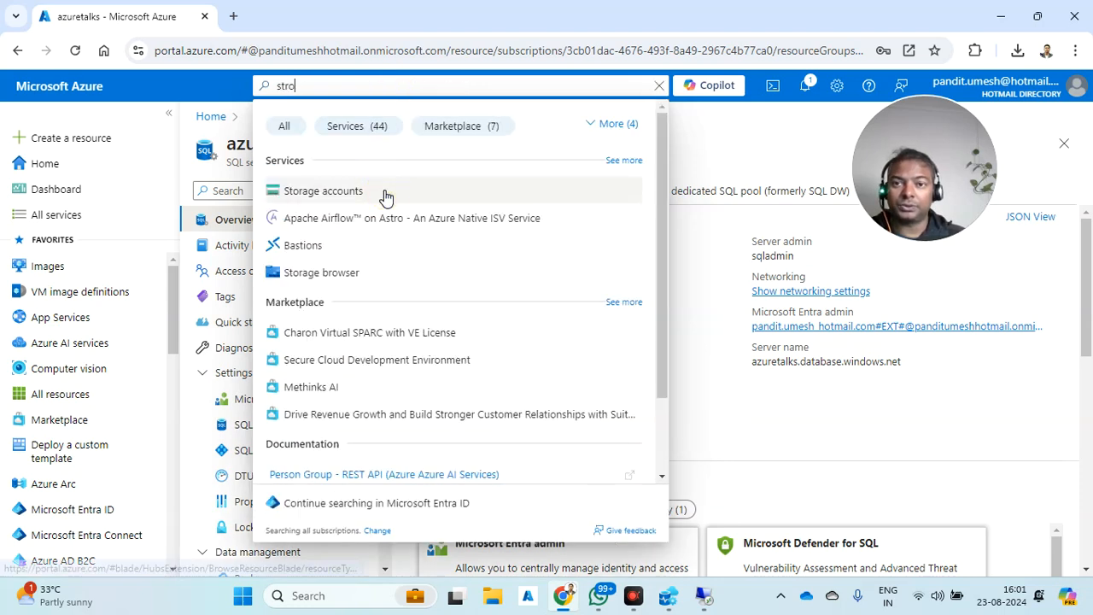
click(384, 193)
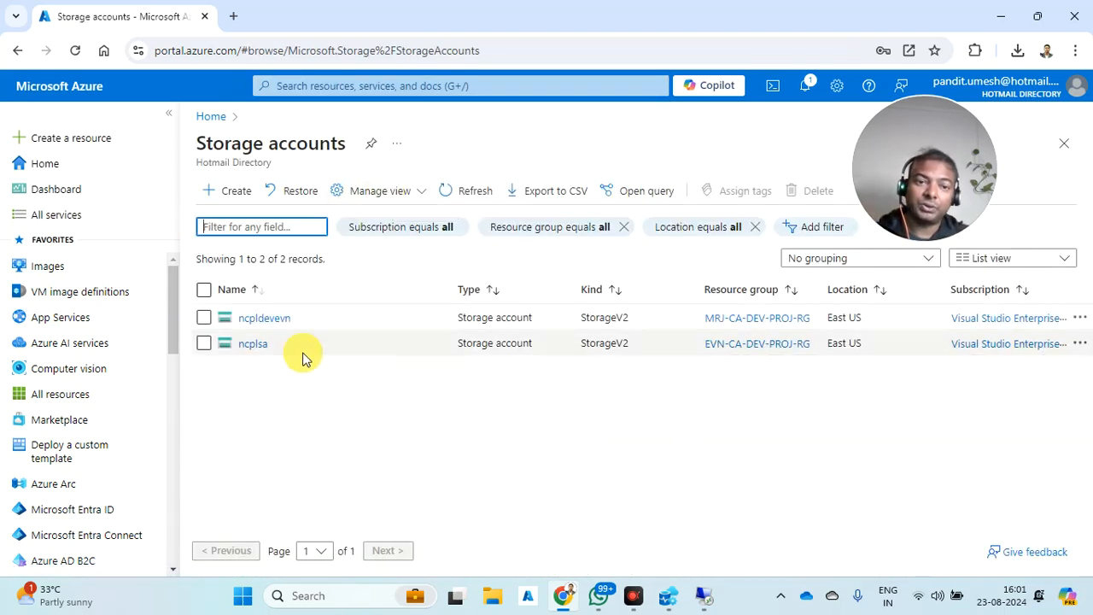
- Open ncpldevevn's images container to confirm testdb.bacpac, then return to Home
click(264, 318)
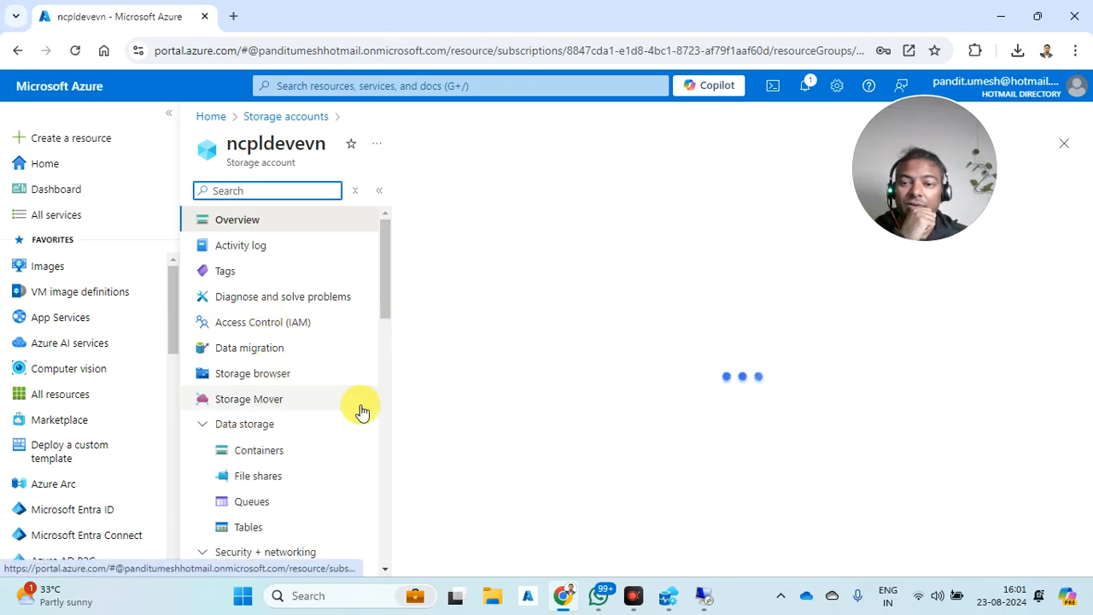
scroll(359, 414, down, 3)
click(266, 325)
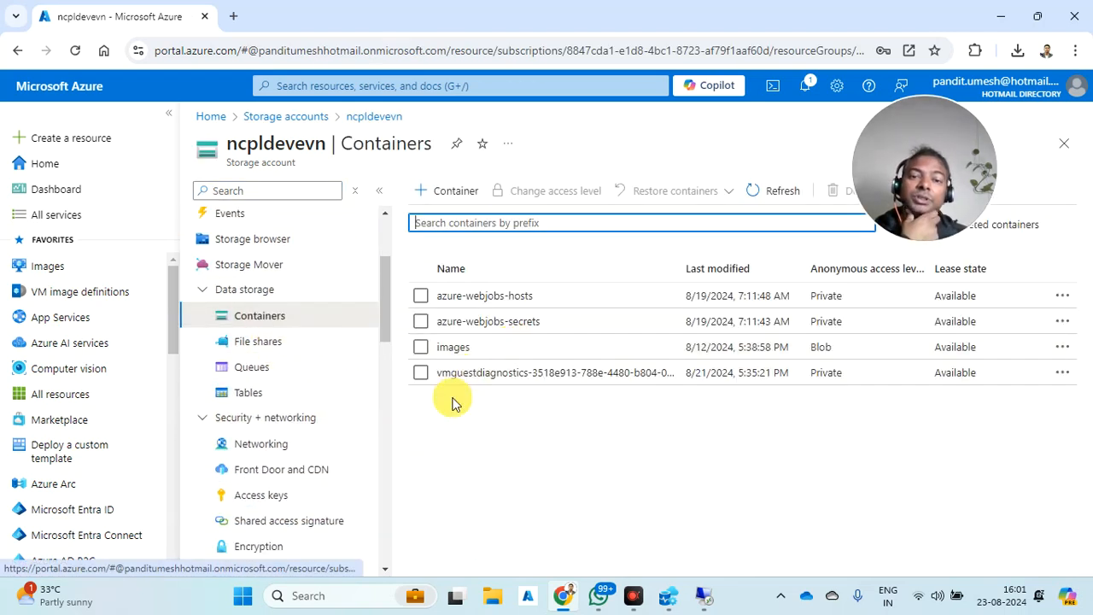
click(456, 346)
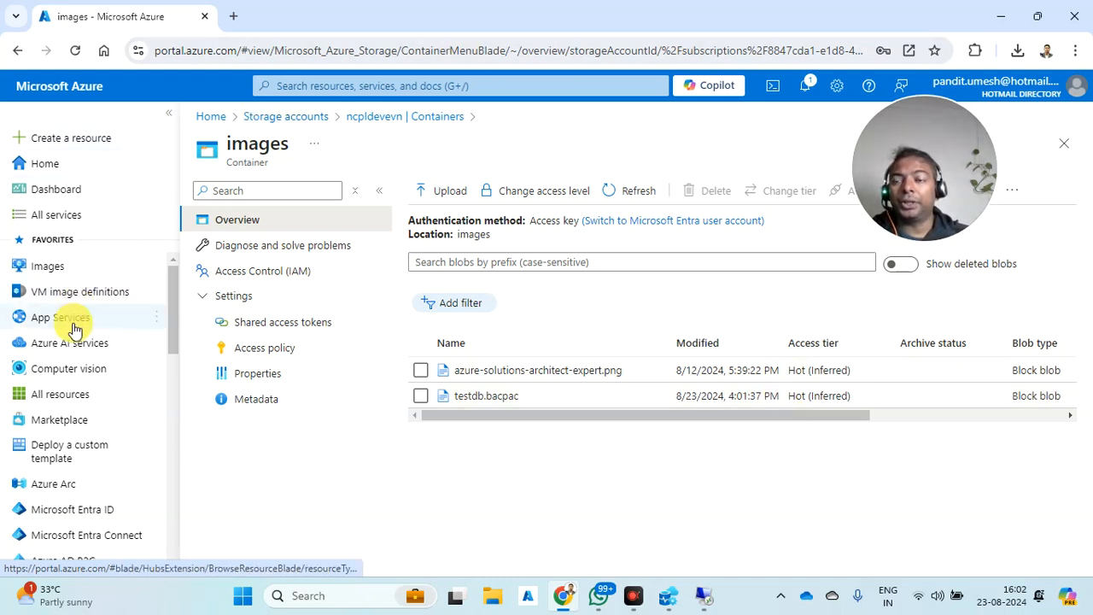
click(35, 163)
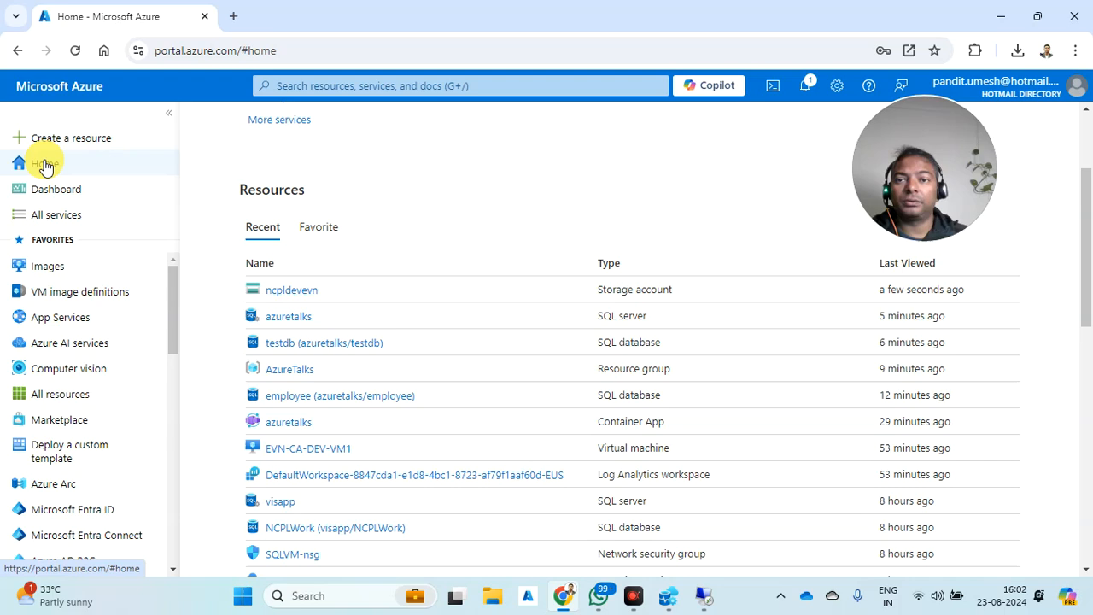
- Open testdb's server firewall settings and scroll to the client IP 203.30.15.120 rule
click(282, 317)
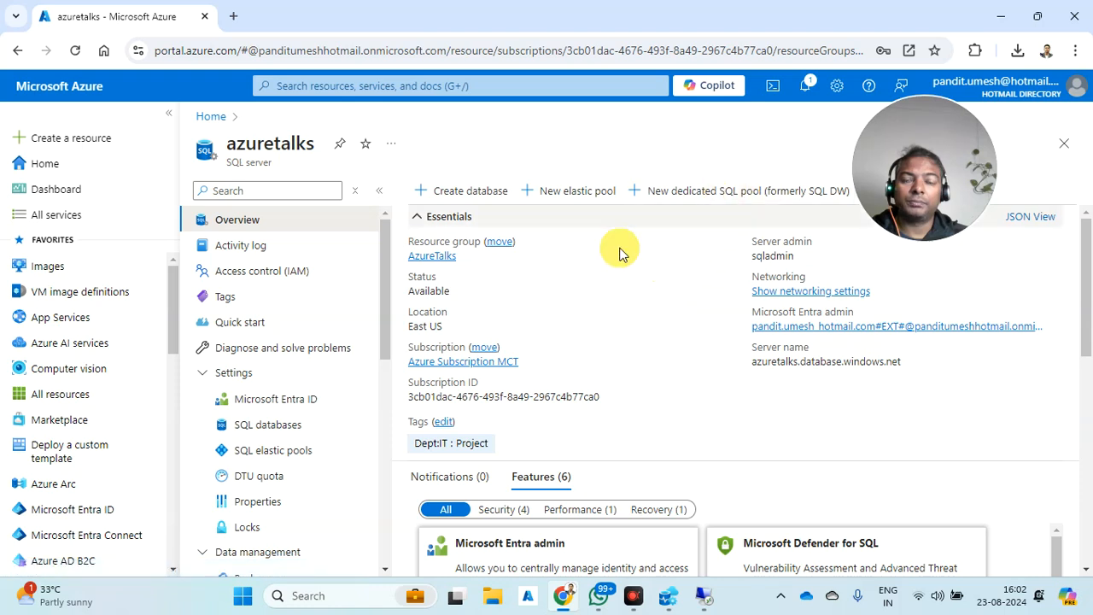
scroll(549, 479, down, 4)
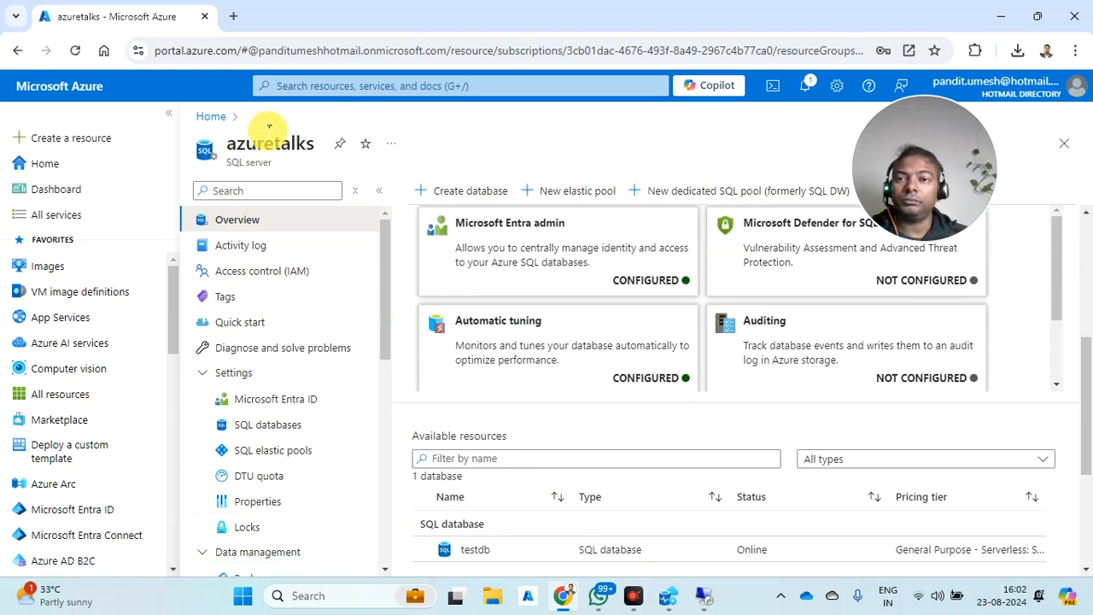
click(211, 116)
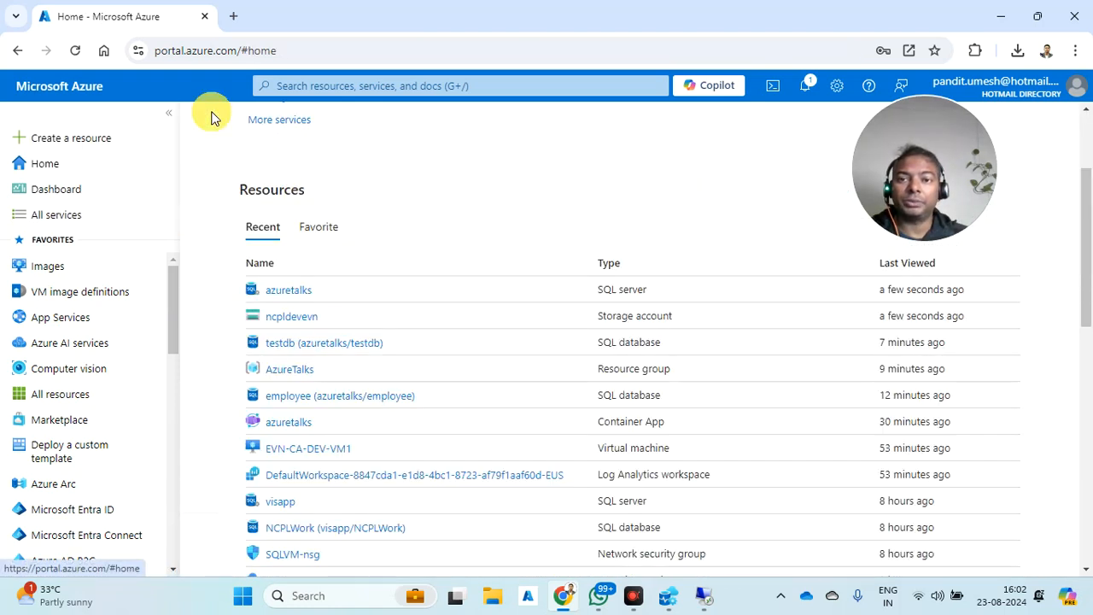
click(282, 342)
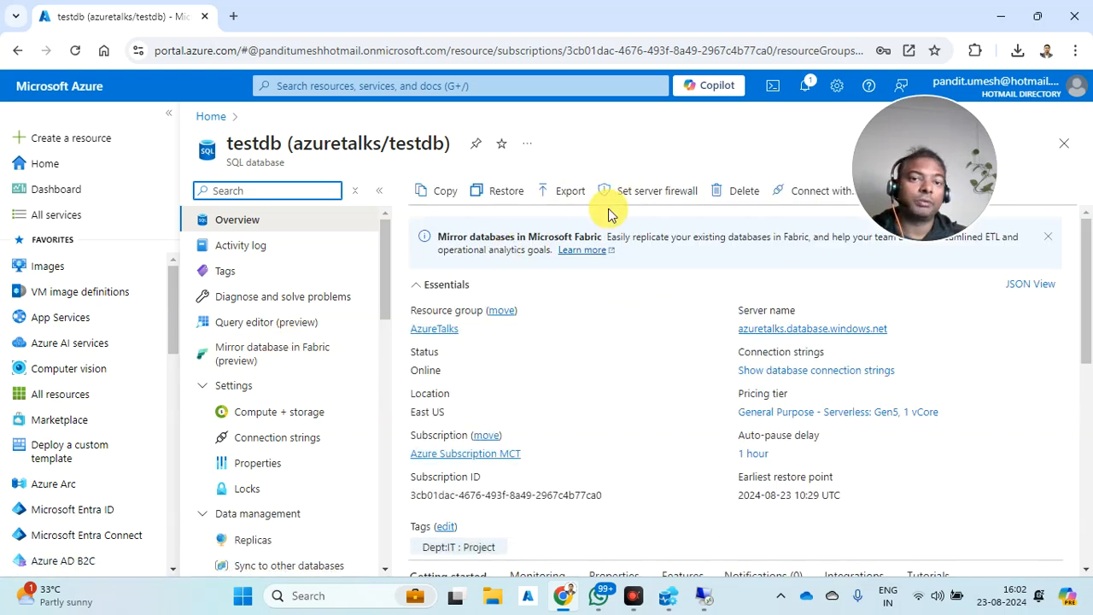
click(614, 201)
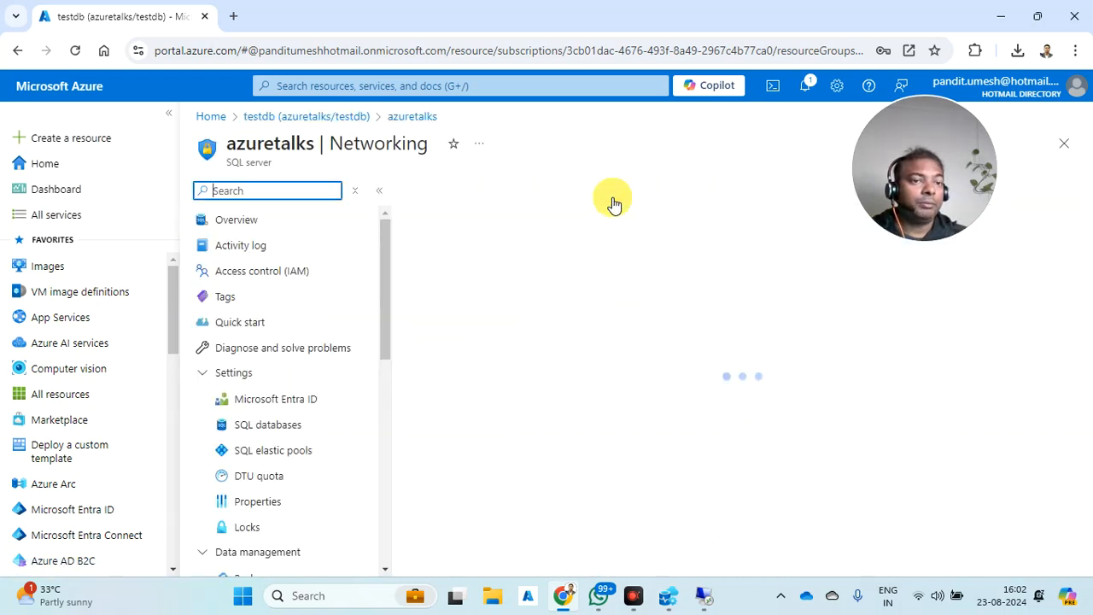
scroll(601, 413, down, 4)
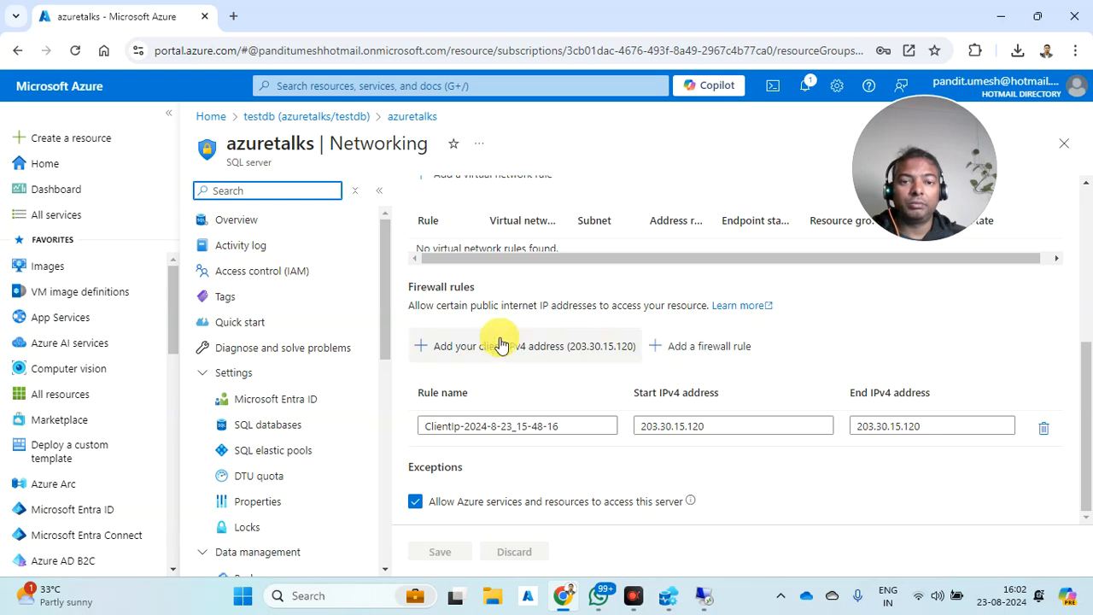
click(691, 350)
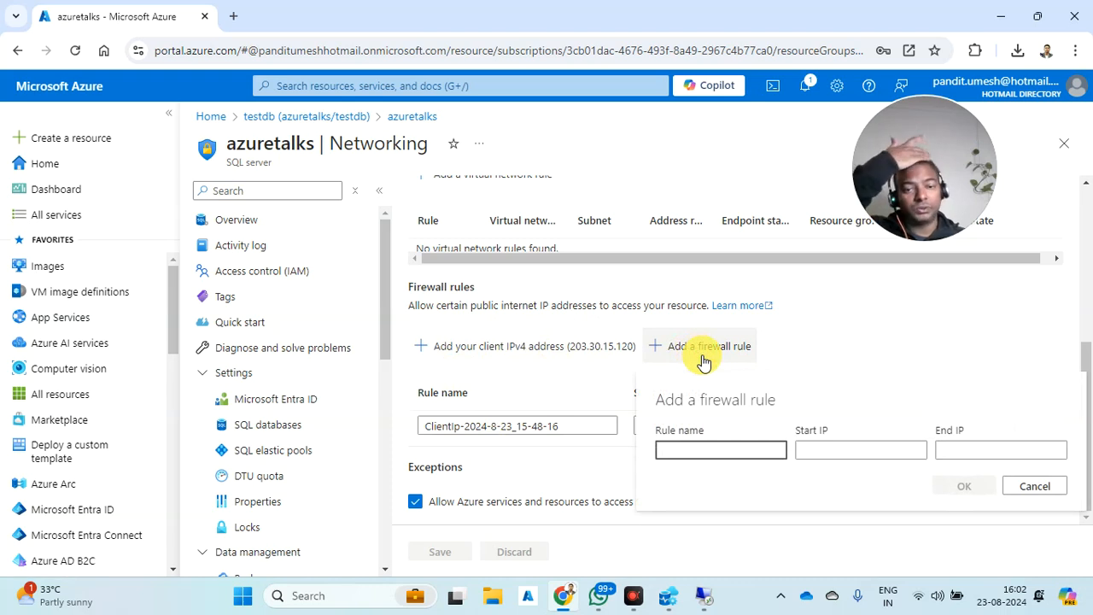
text(Friedn)
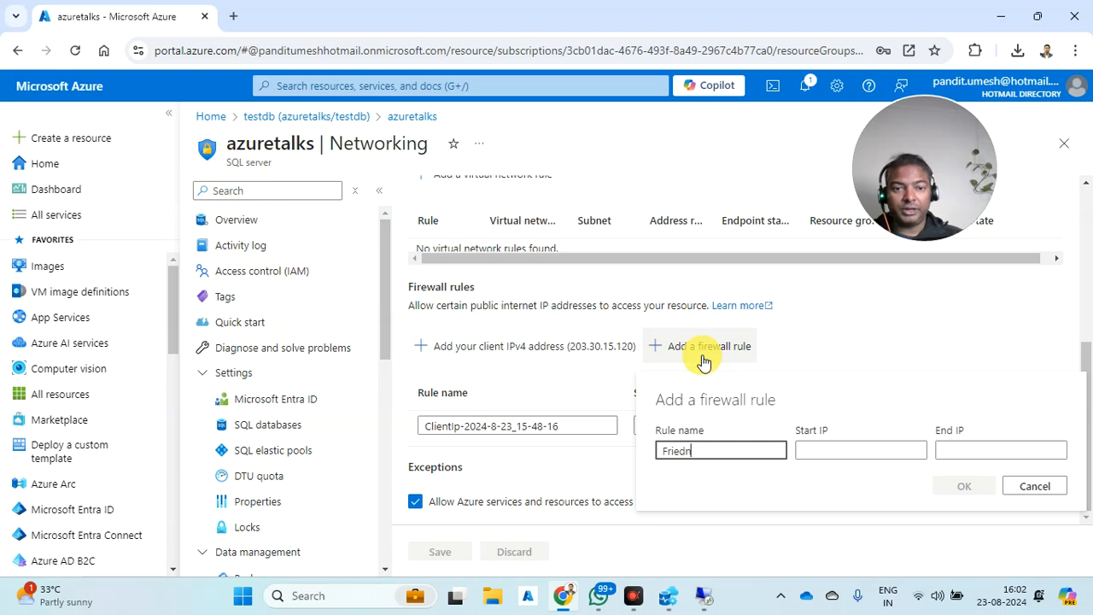
key(BackSpace)
key(BackSpace)
text(nd IP)
key(Tab)
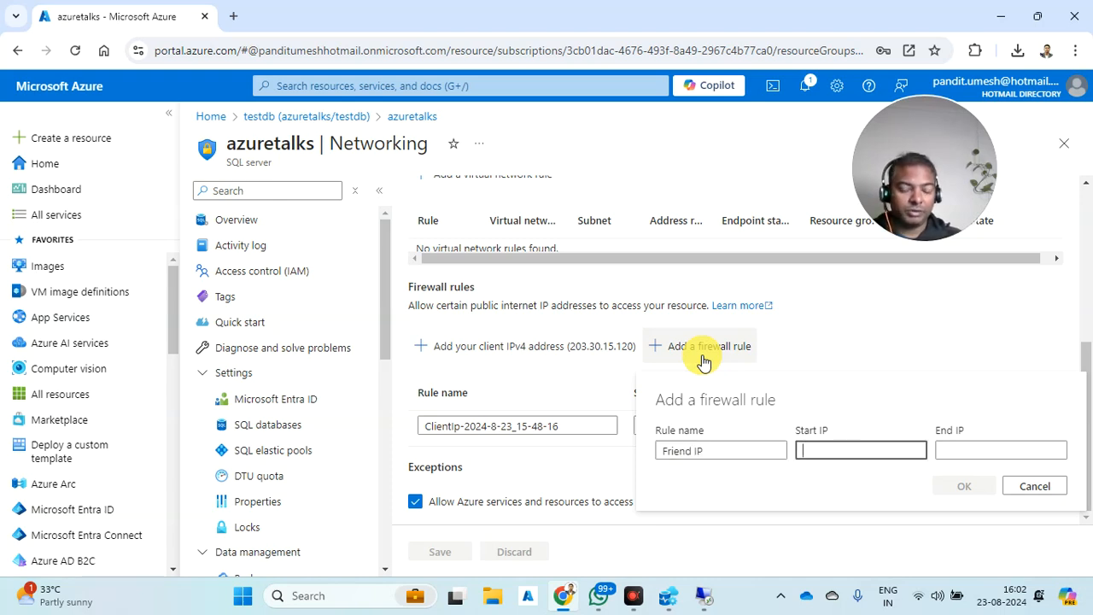
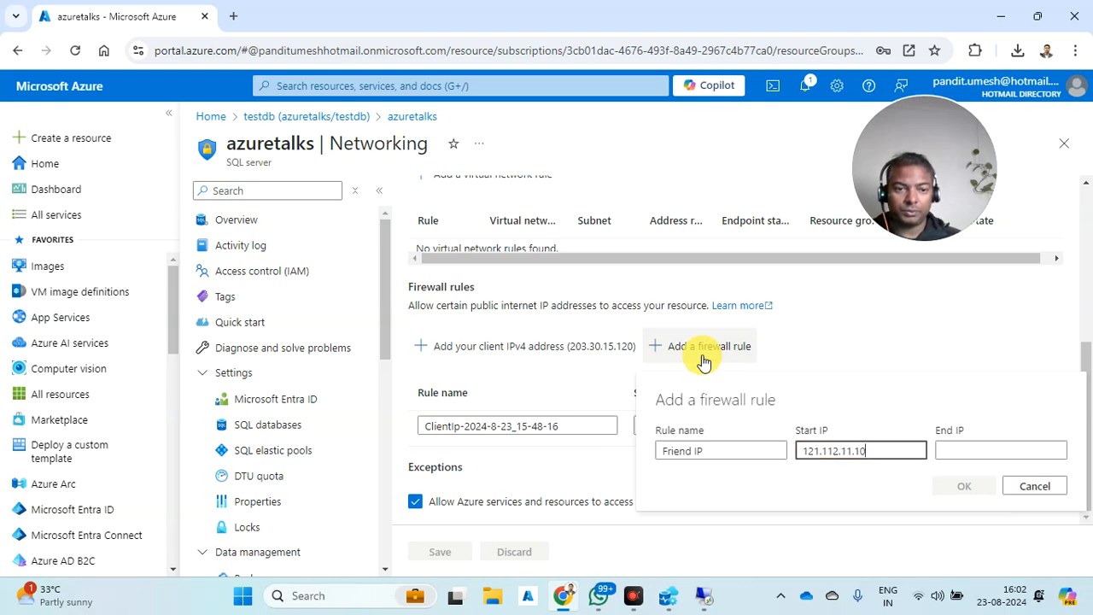
key(ctrl+a)
key(ctrl+c)
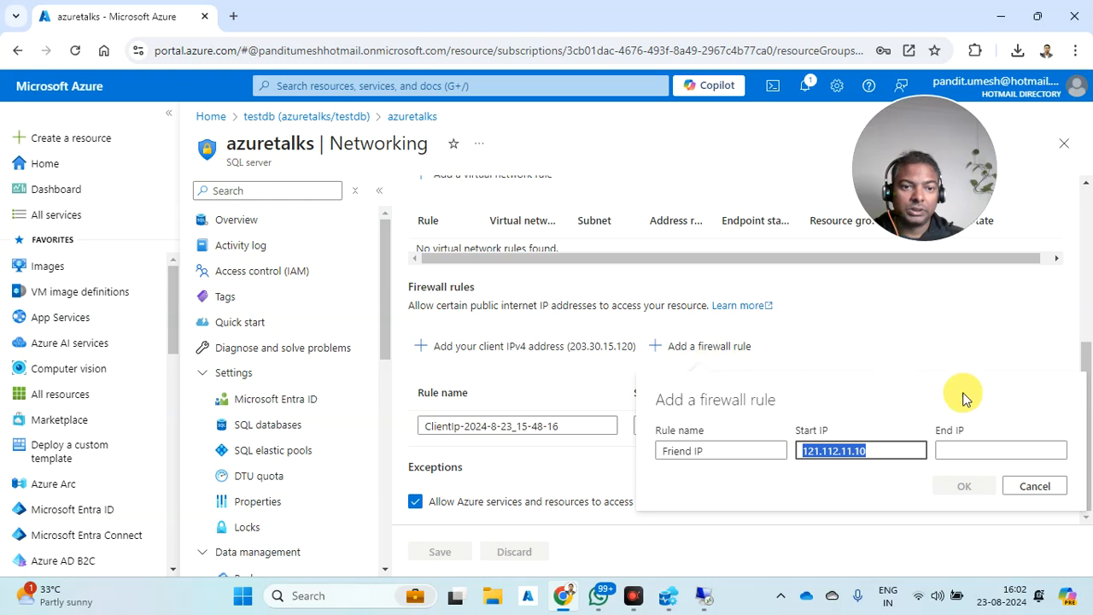
click(976, 450)
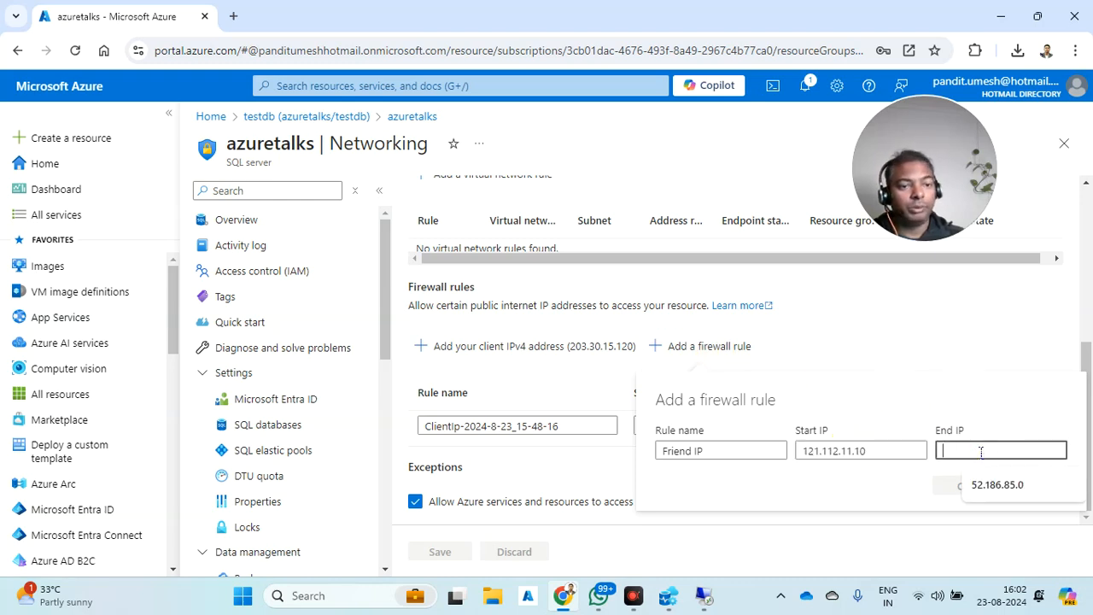
key(ctrl+v)
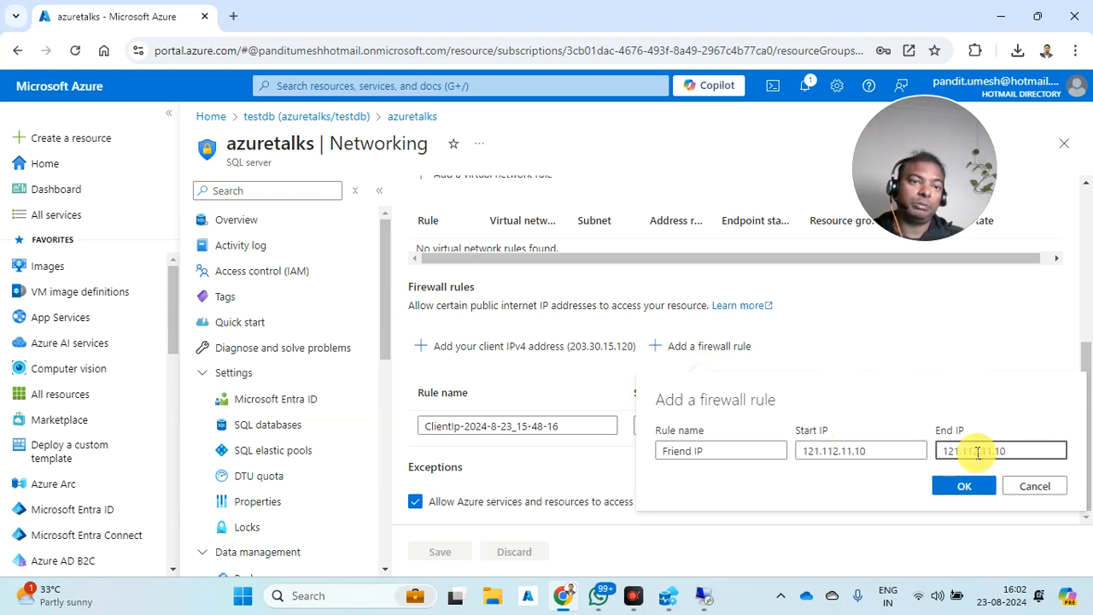
click(234, 18)
text(whatis)
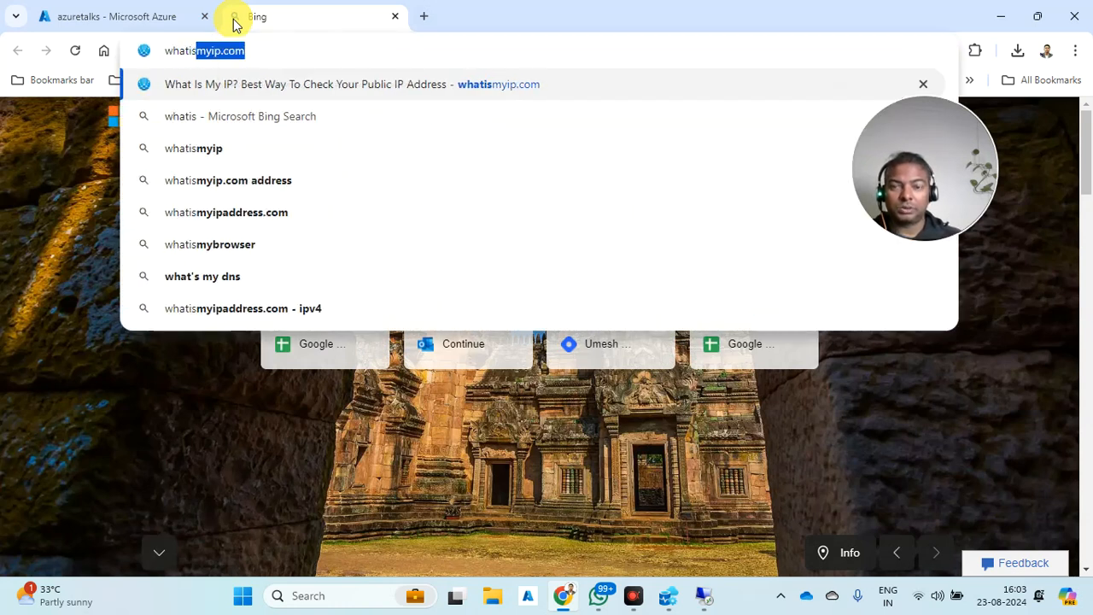
key(Return)
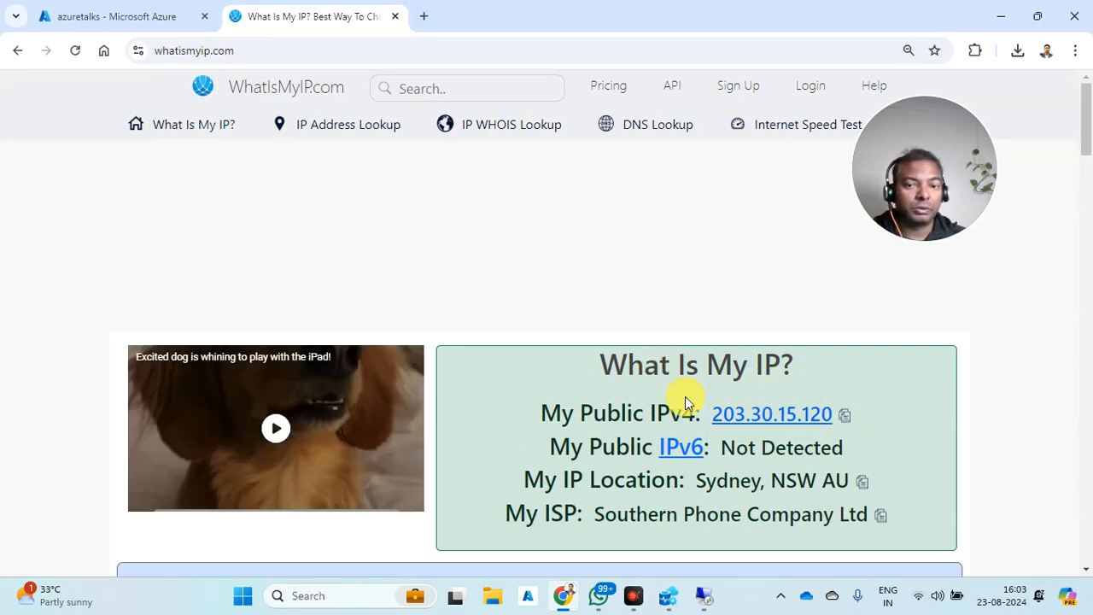
click(844, 418)
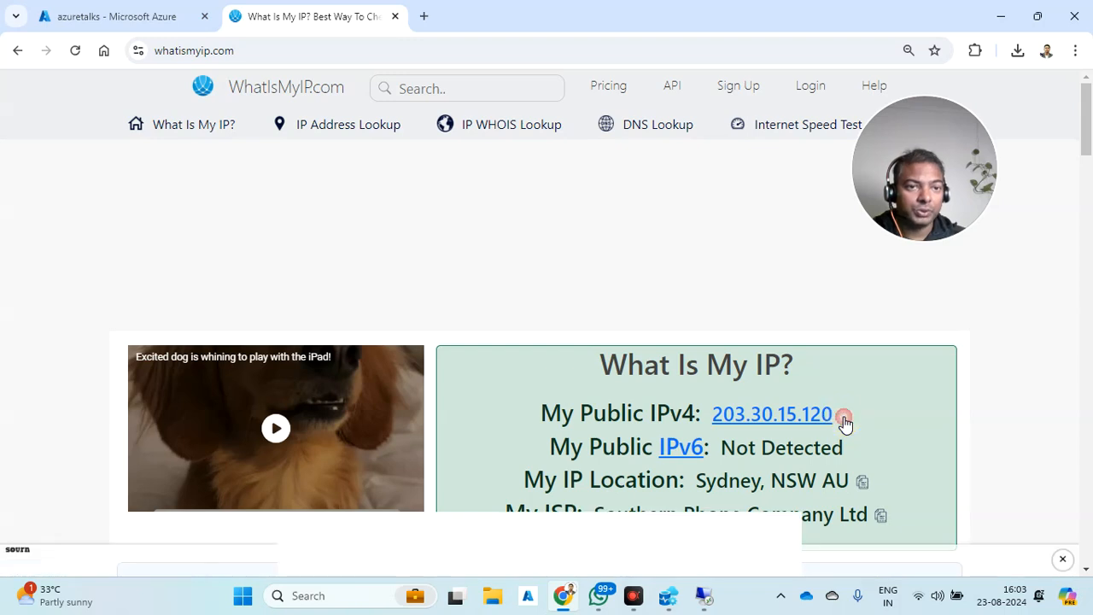
click(171, 16)
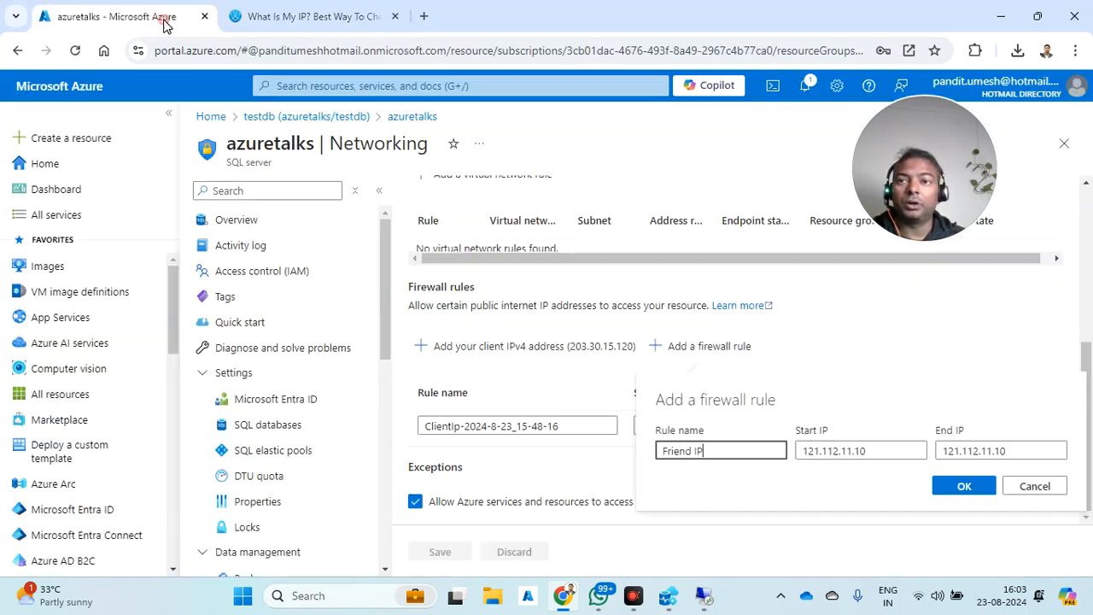
- Paste 203.30.15.120 into both Start IP and End IP of the draft rule
drag(874, 451, 725, 471)
key(ctrl+v)
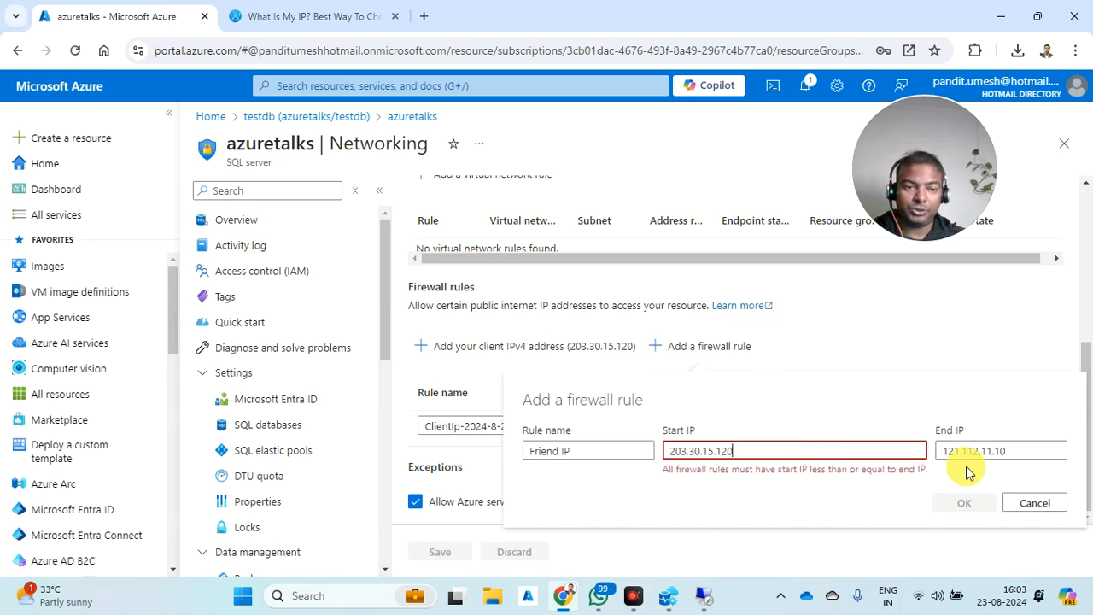
drag(1021, 445, 908, 454)
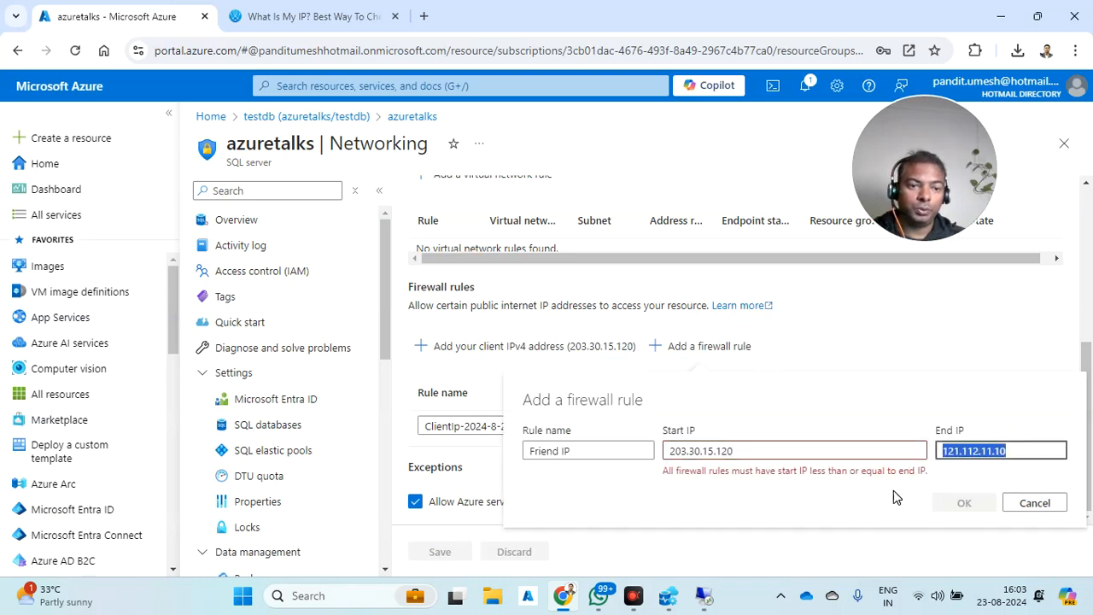
key(ctrl+v)
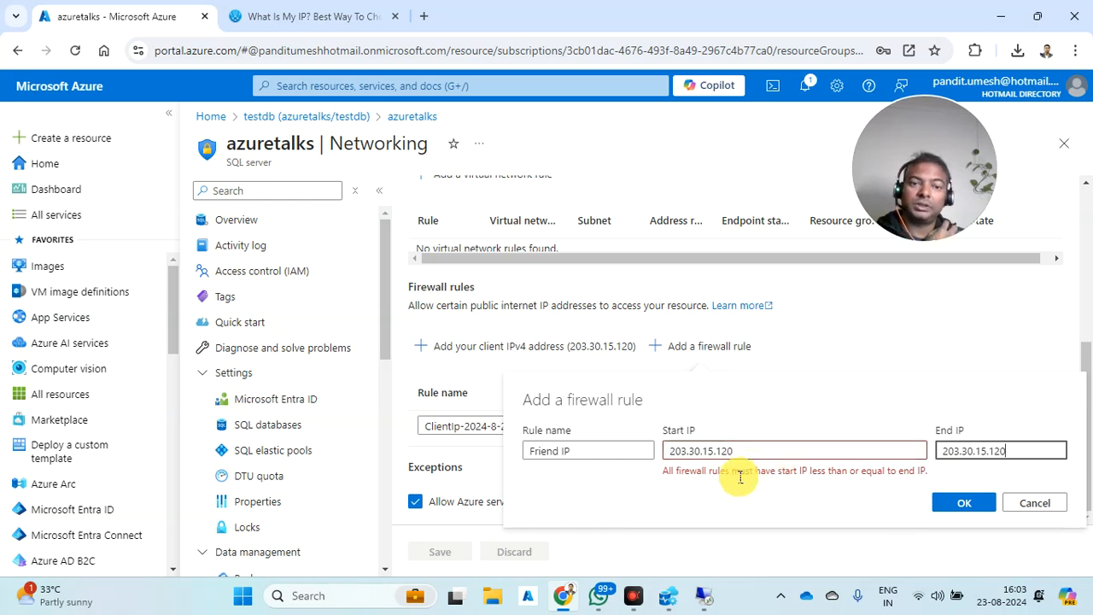
click(638, 355)
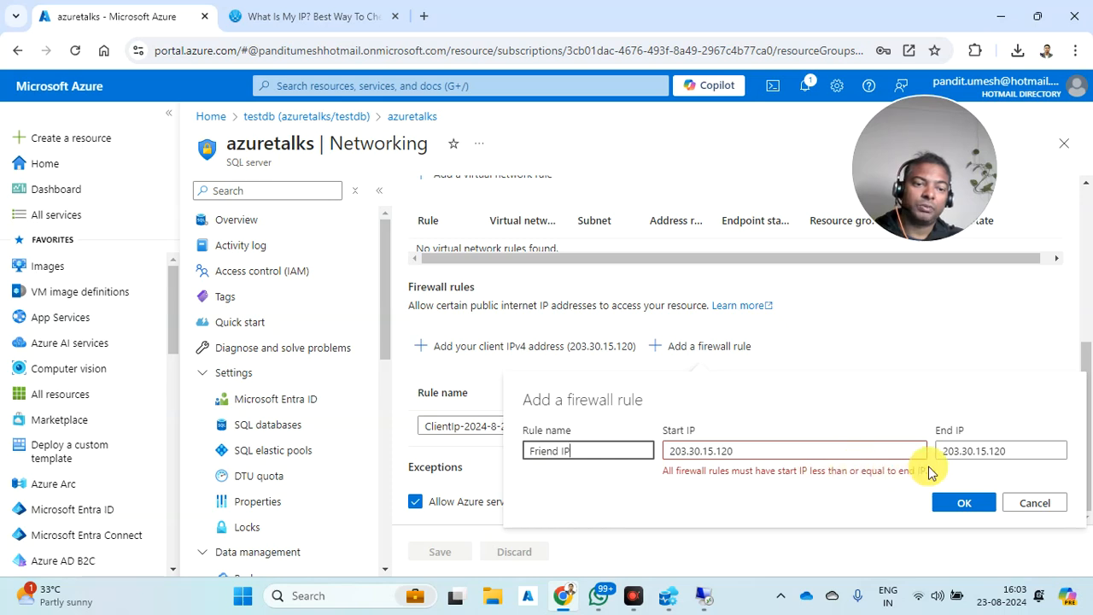
- Shorten Start IP to 203.30.15.12, then cancel the Friend IP rule draft
click(794, 452)
key(BackSpace)
text(1)
key(BackSpace)
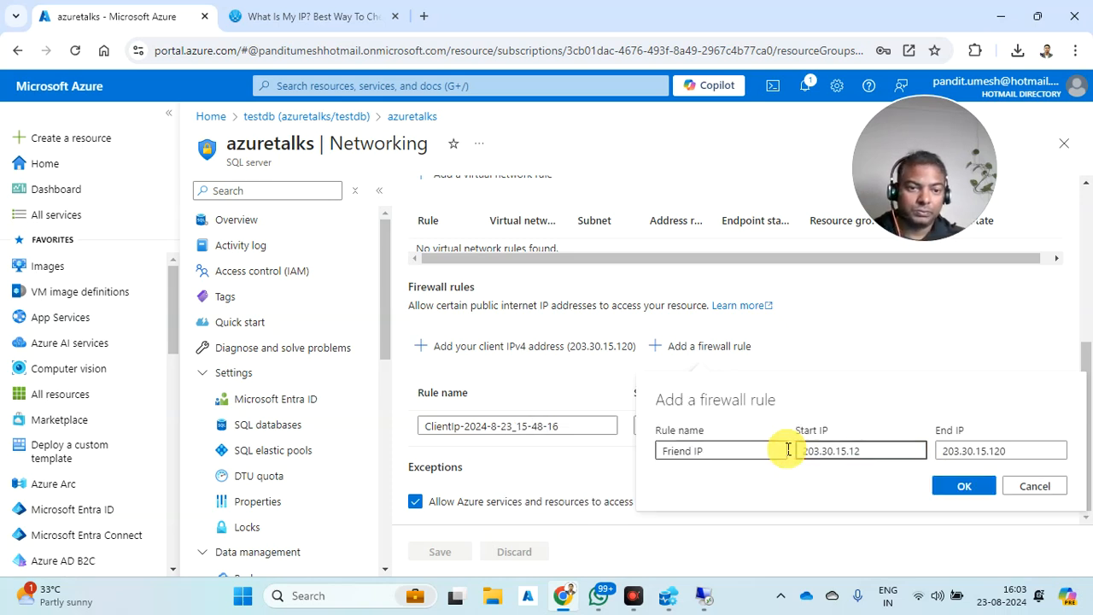
click(764, 451)
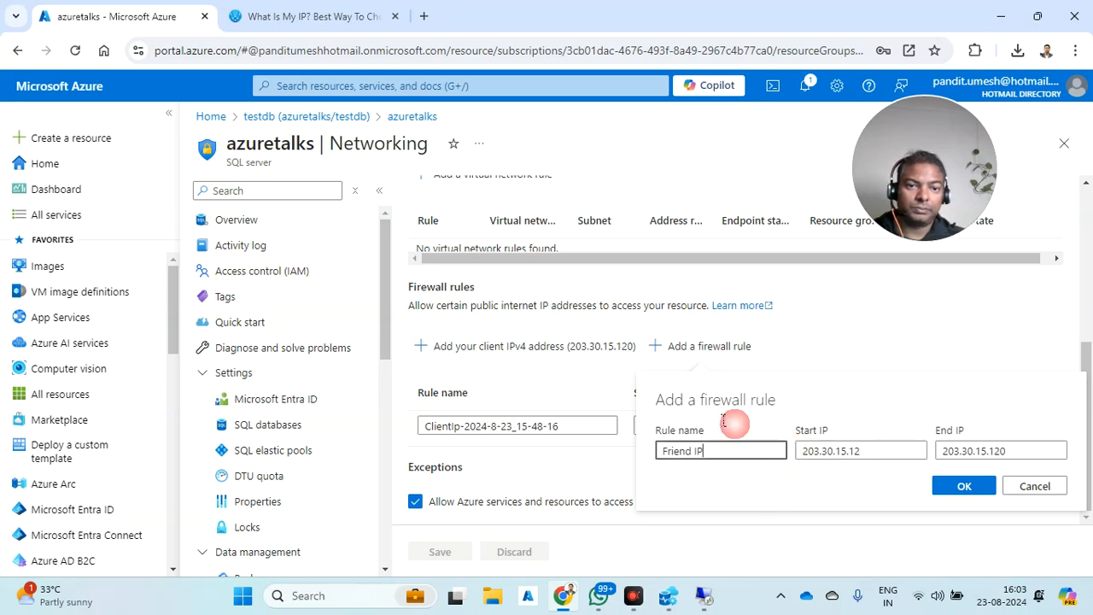
click(1025, 486)
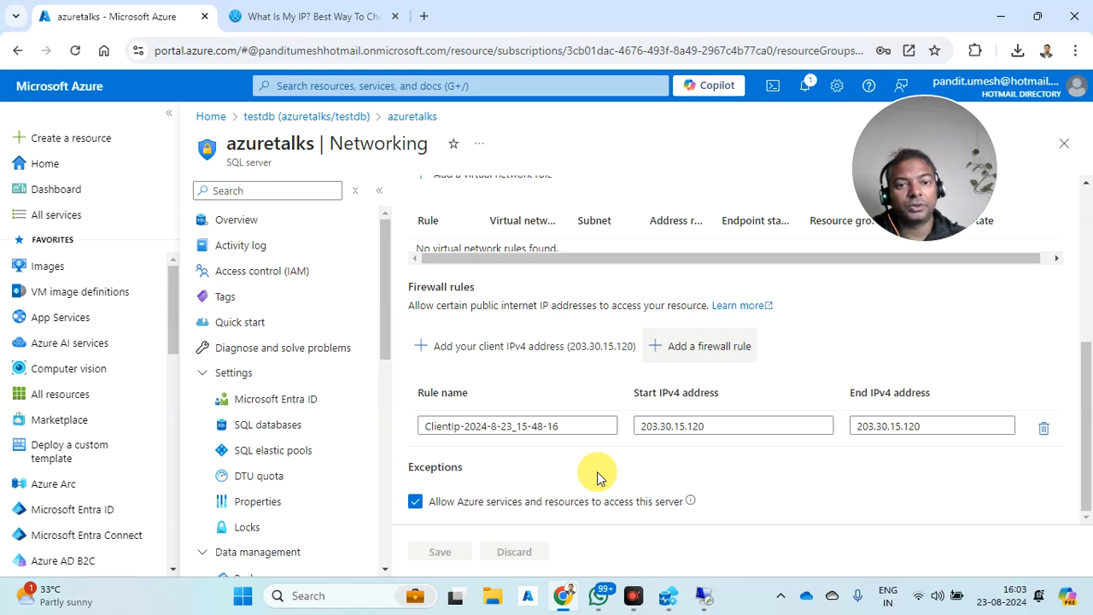
scroll(425, 296, up, 4)
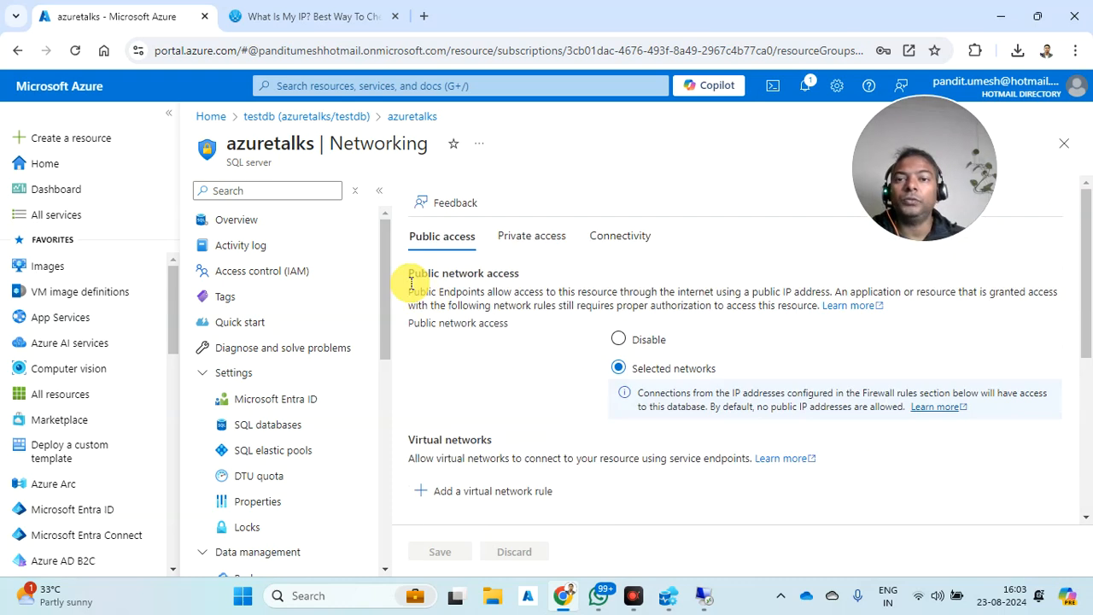
- Return to the Azure portal Home page via the breadcrumb
click(218, 119)
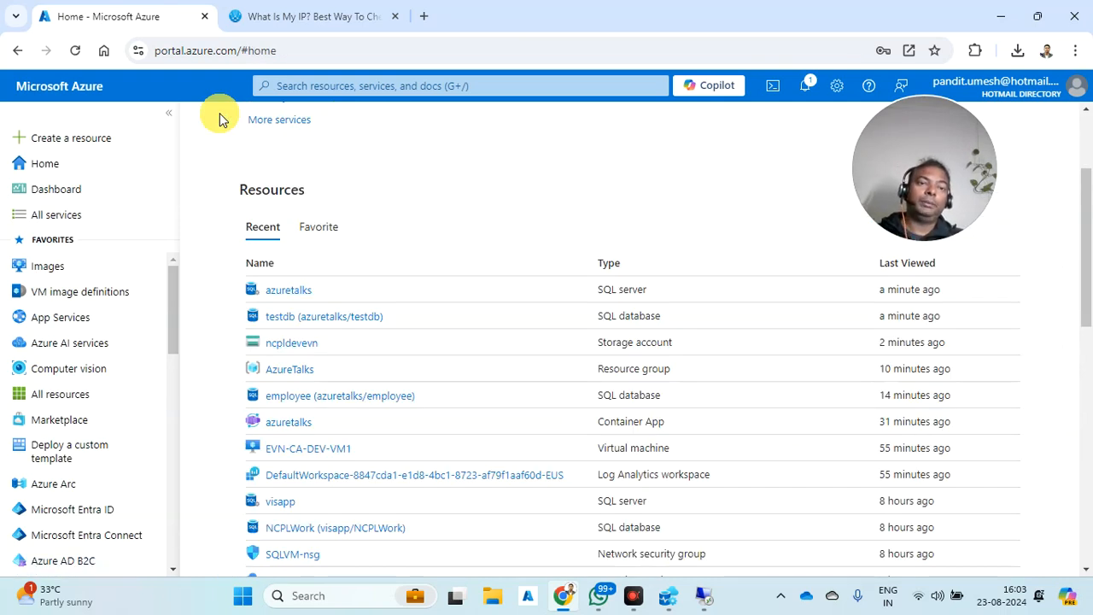